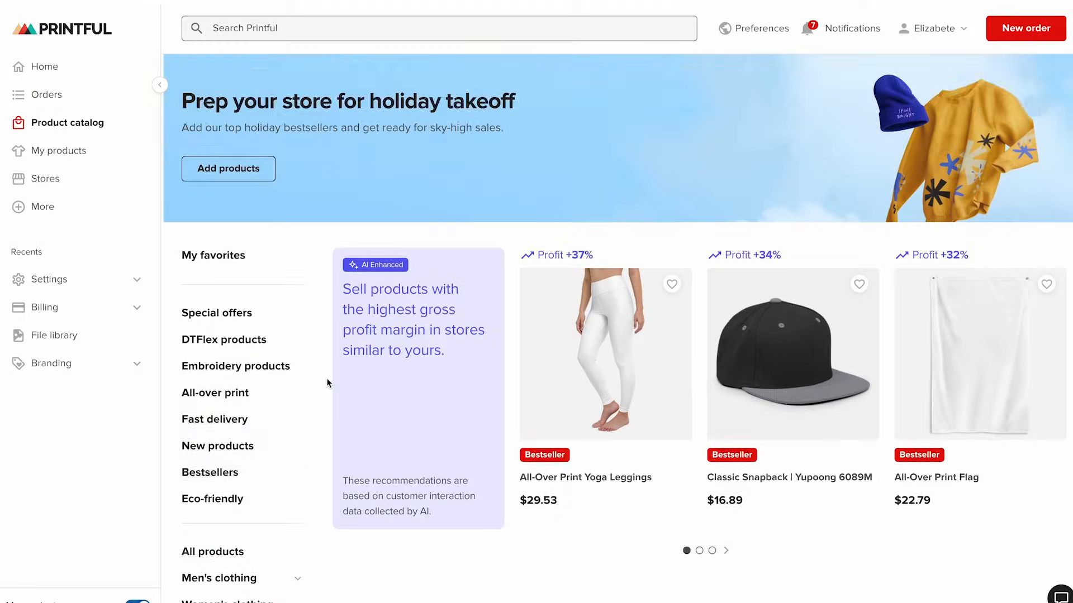
Step: Open the long sleeve shirts category under men's clothing in the product catalog
{"action": "scroll", "coordinate": [328, 382], "scroll_direction": "down", "scroll_amount": 3}
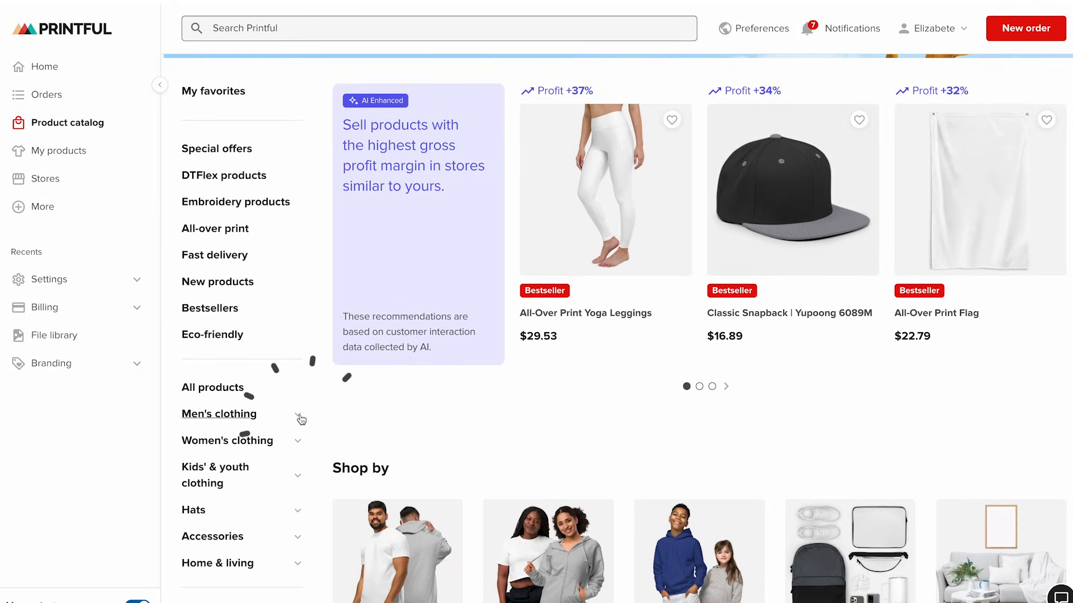
{"action": "left_click", "coordinate": [299, 416]}
{"action": "scroll", "coordinate": [302, 420], "scroll_direction": "down", "scroll_amount": 1}
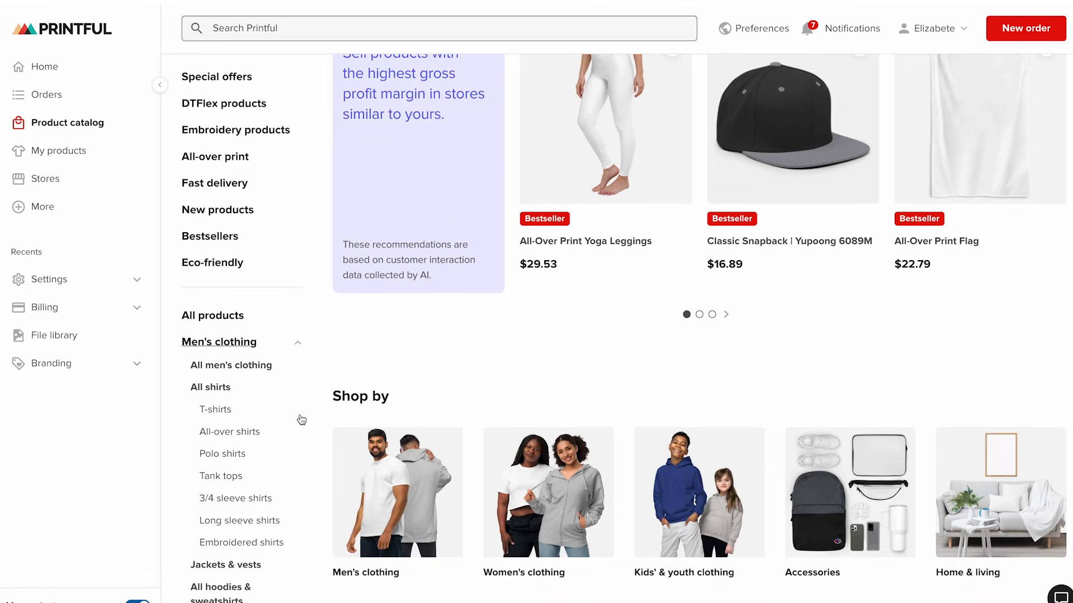
{"action": "left_click", "coordinate": [250, 522]}
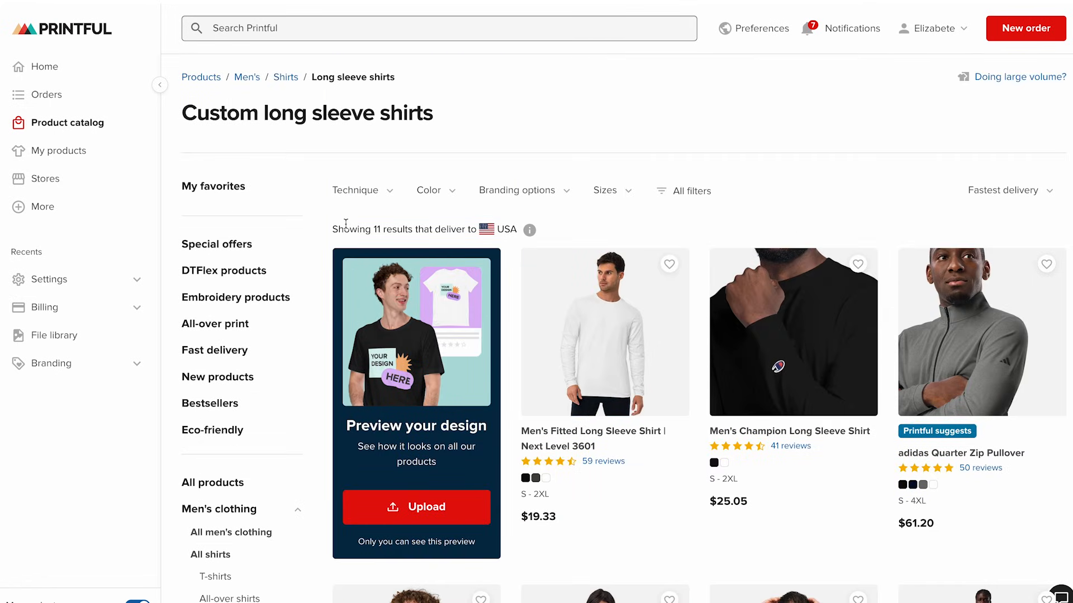
Step: Filter the shirts to the all-over synthetic technique and start designing the All-Over Print Men's Rash Guard for the worldwide store
{"action": "left_click", "coordinate": [370, 205]}
{"action": "left_click", "coordinate": [337, 223]}
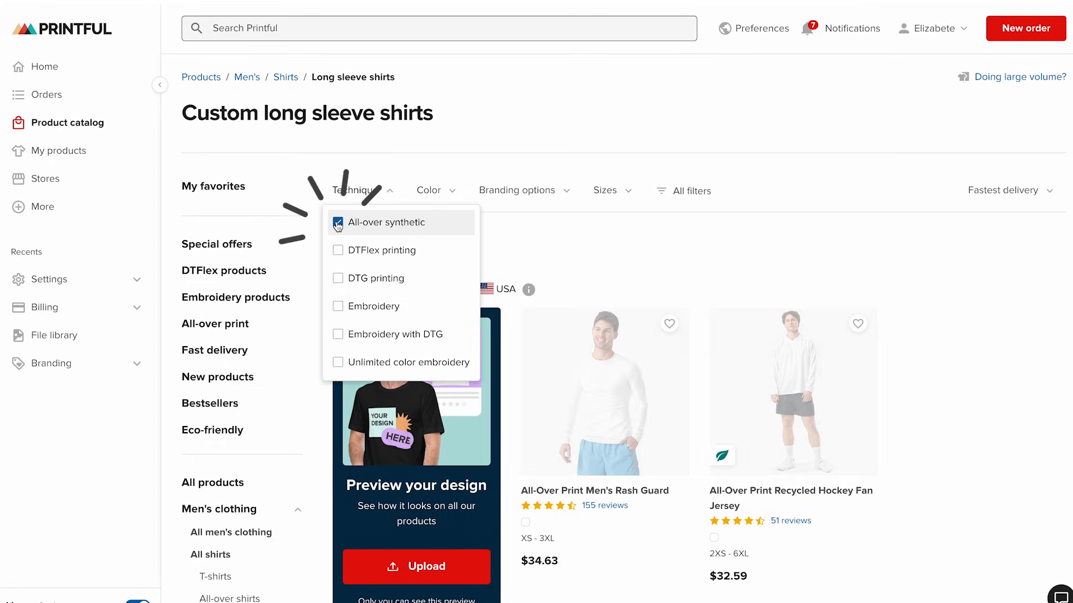
{"action": "left_click", "coordinate": [626, 491]}
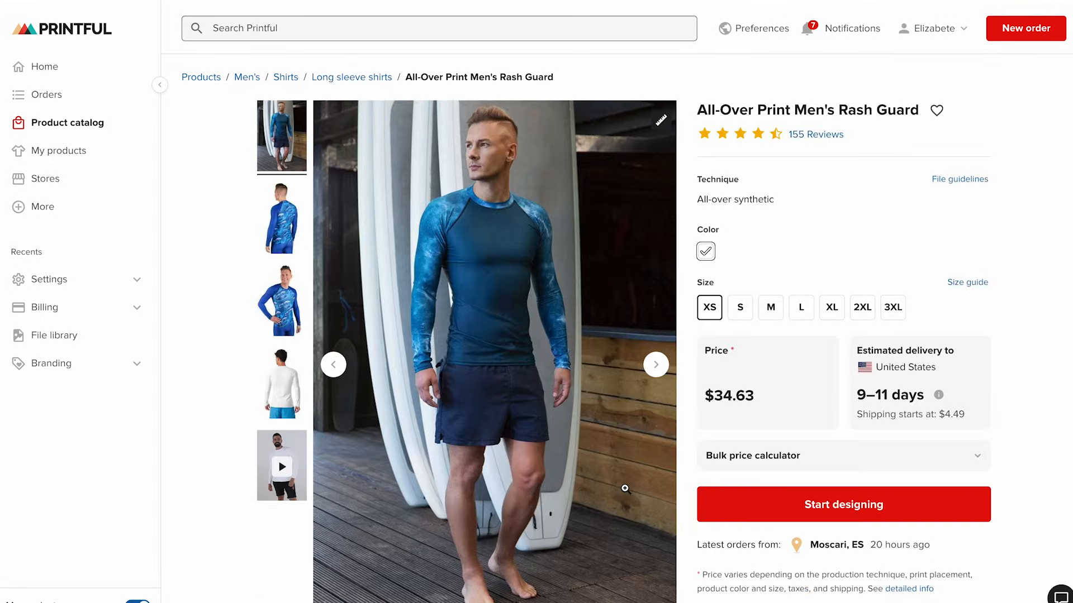
{"action": "left_click", "coordinate": [837, 514]}
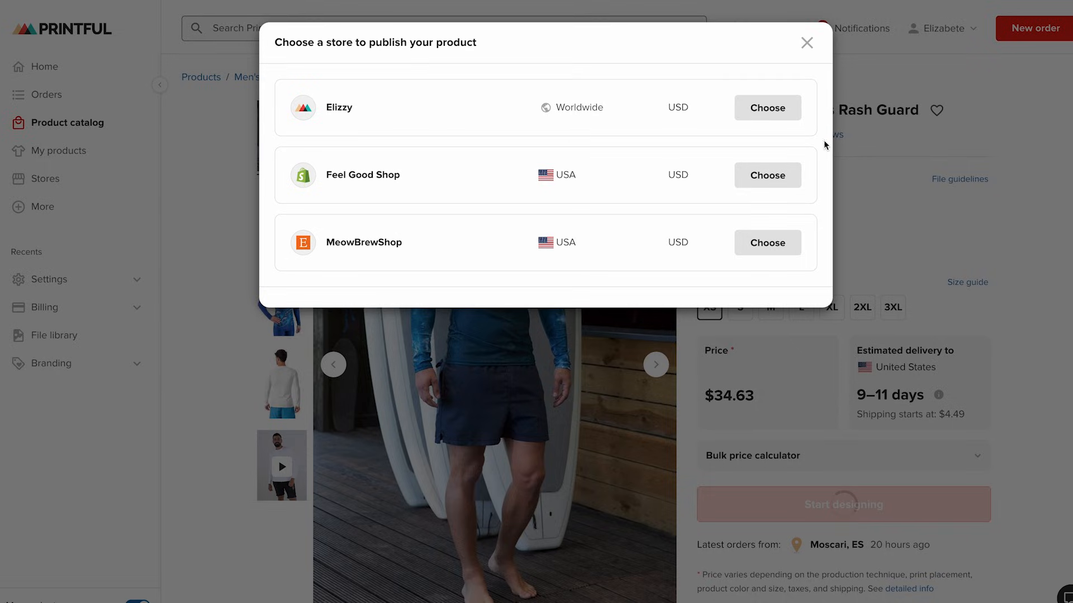
{"action": "left_click", "coordinate": [784, 108]}
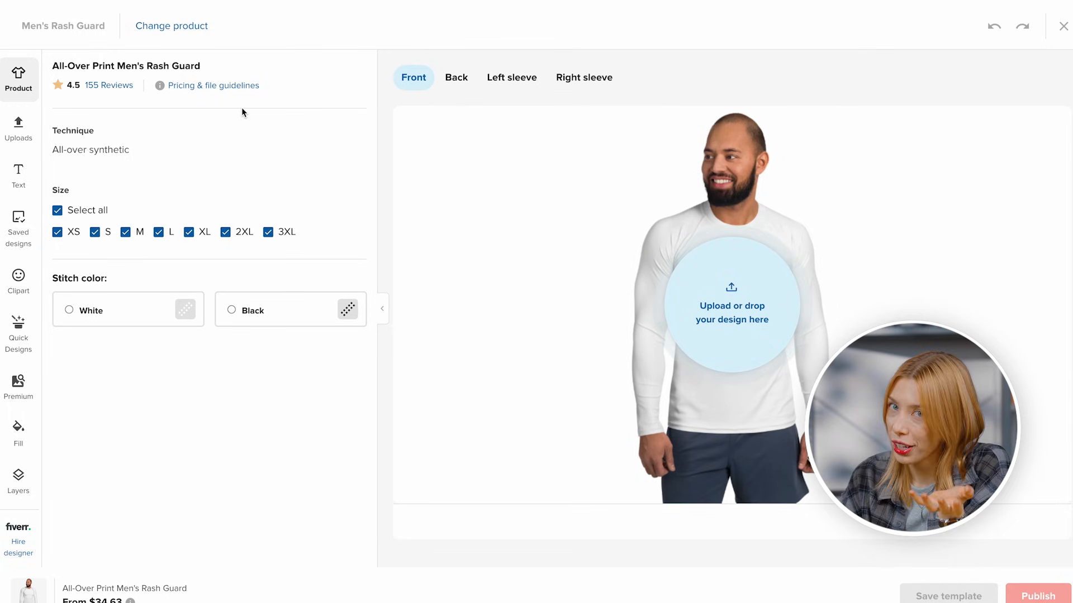
Step: View the rash guard's back, left sleeve and right sleeve design placements
{"action": "left_click", "coordinate": [450, 88]}
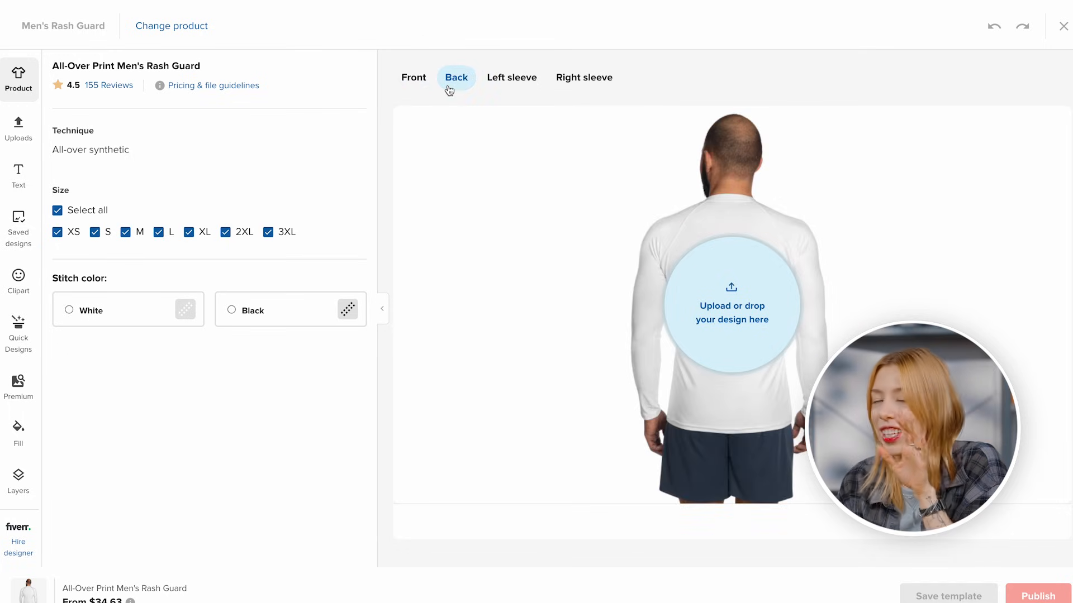
{"action": "left_click", "coordinate": [504, 88]}
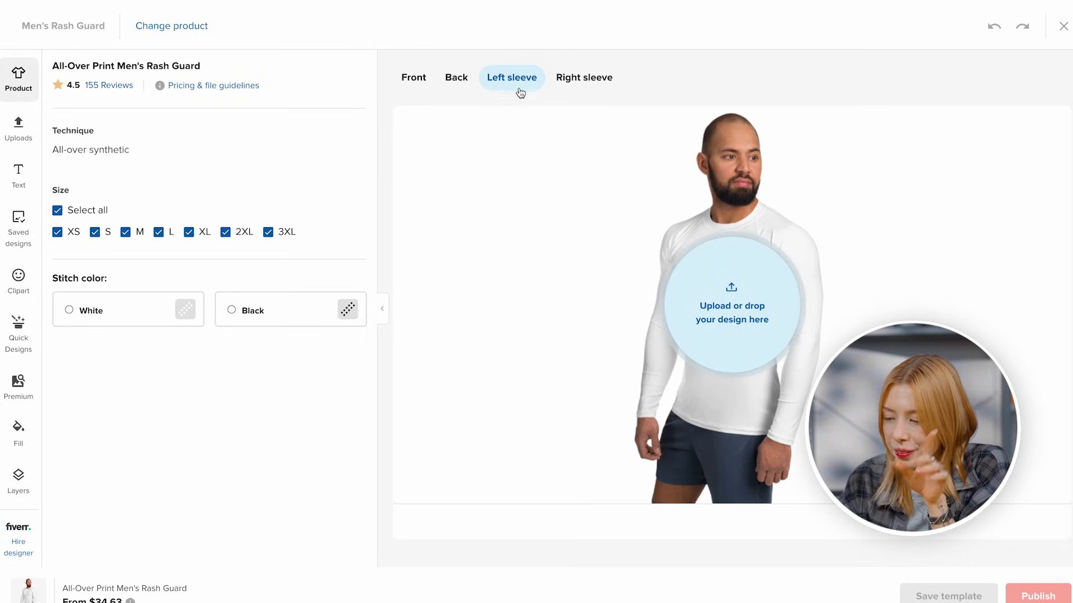
{"action": "left_click", "coordinate": [597, 85]}
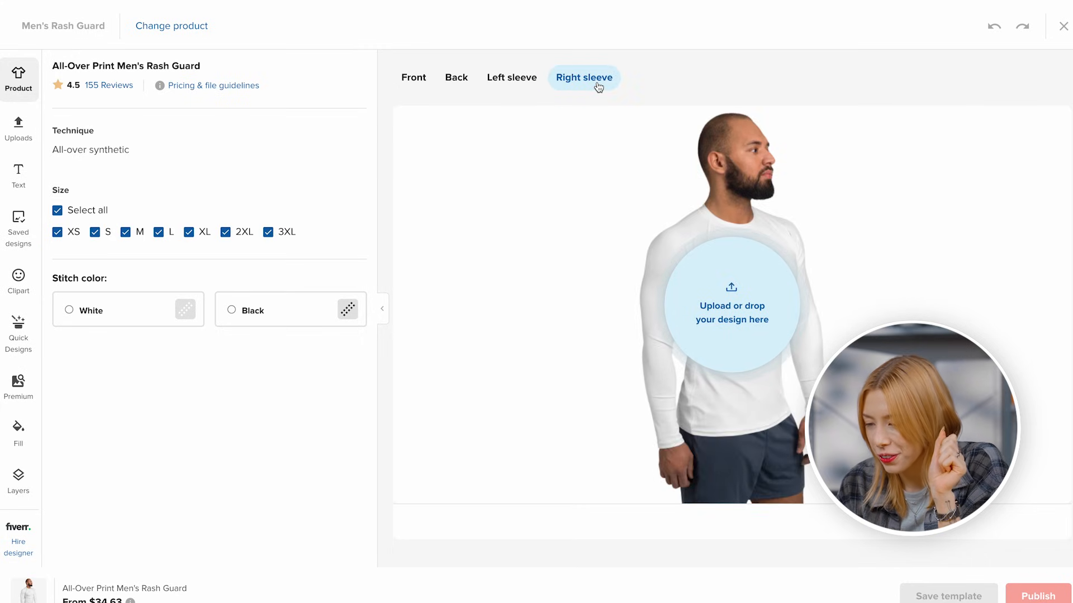
Step: Open the rash guard's full print file guidelines and download its print file template
{"action": "left_click", "coordinate": [243, 89]}
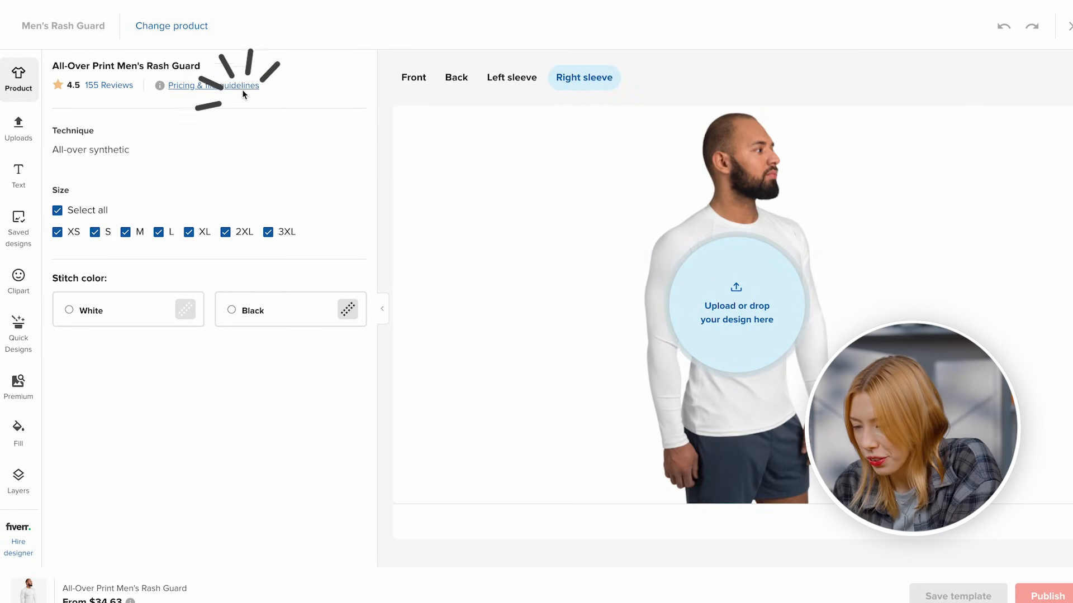
{"action": "left_click", "coordinate": [365, 95]}
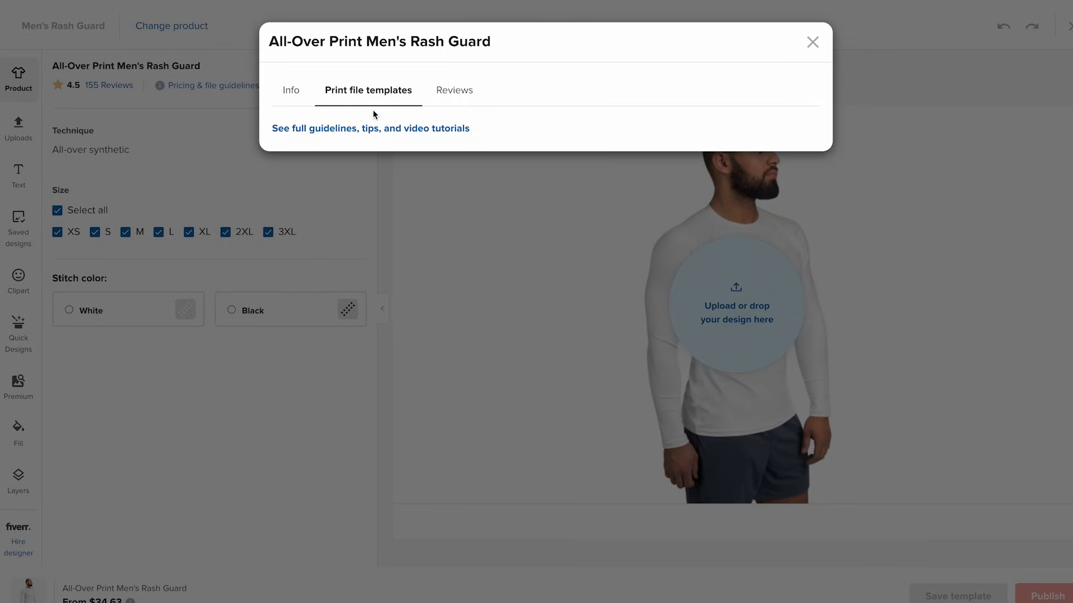
{"action": "left_click", "coordinate": [382, 129]}
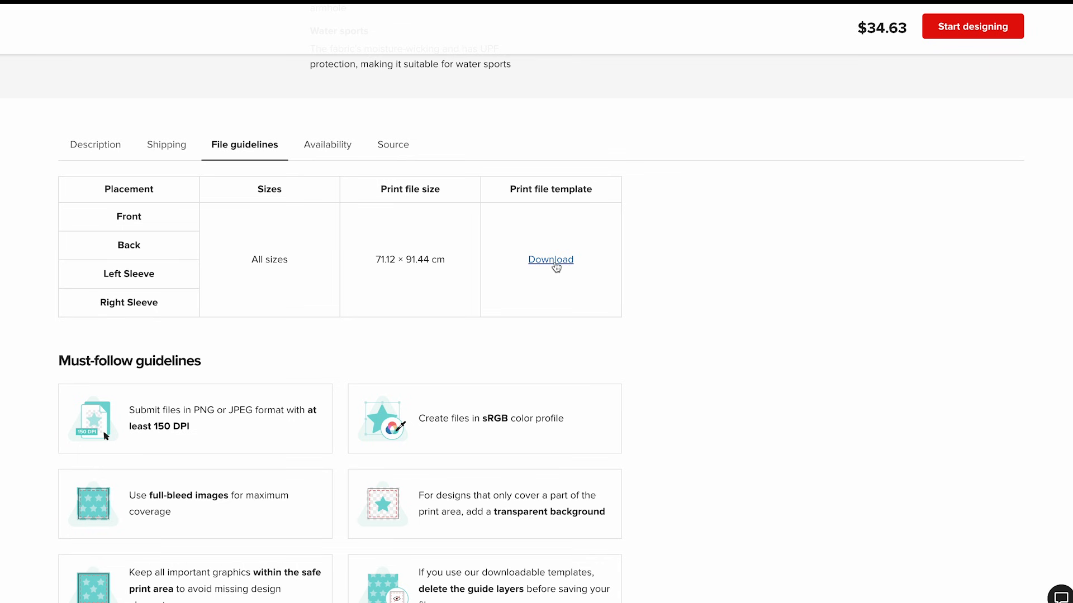
{"action": "left_click", "coordinate": [556, 267]}
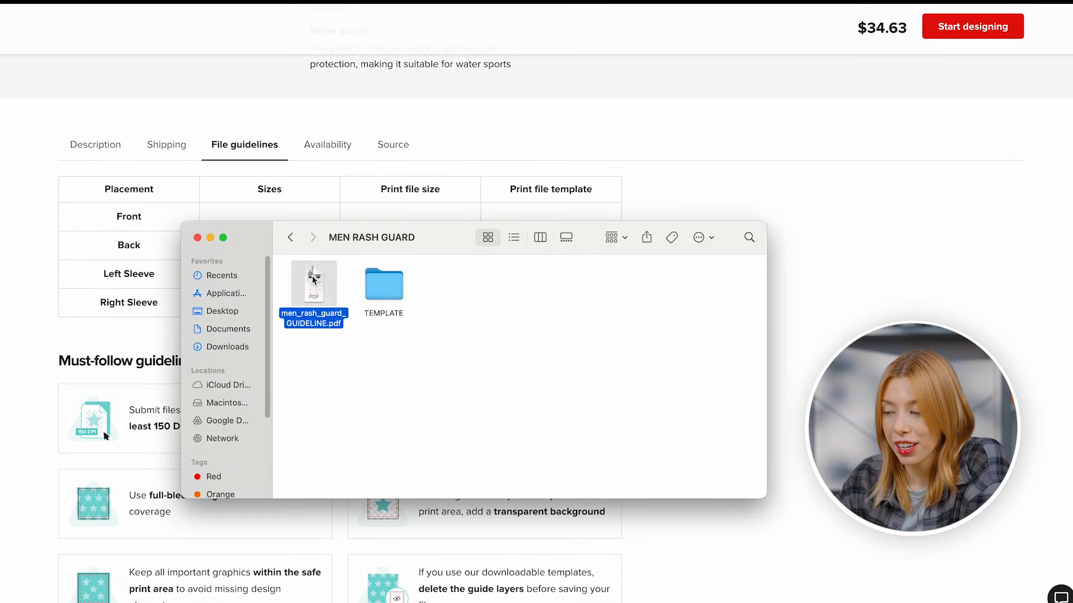
Step: Examine the pattern pieces in men_rash_guard_GUIDELINE.pdf and look through the TEMPLATE folder
{"action": "double_click", "coordinate": [314, 280]}
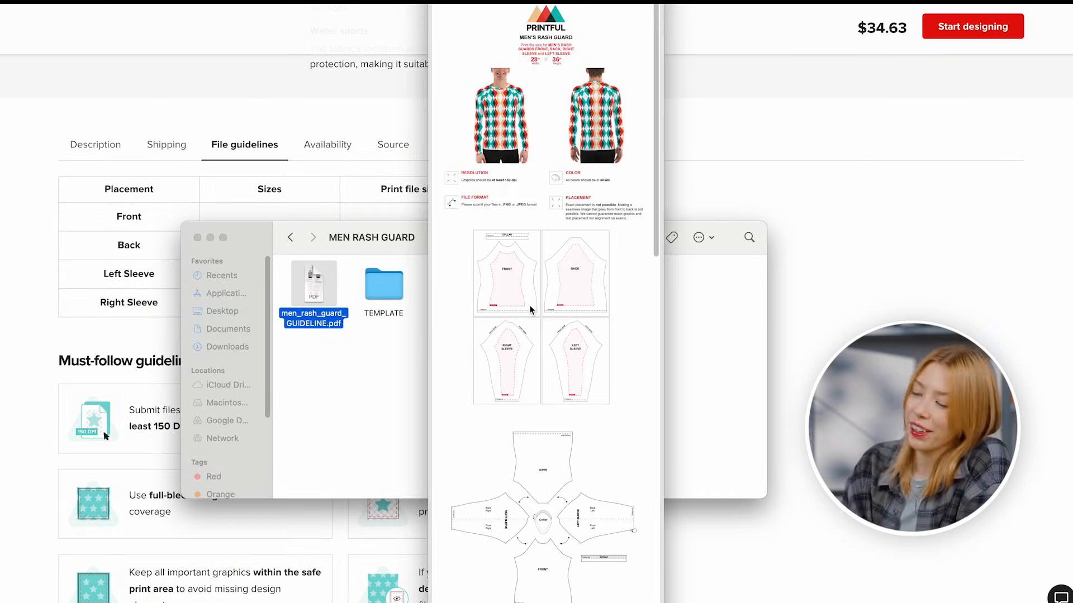
{"action": "scroll", "coordinate": [529, 309], "scroll_direction": "up", "scroll_amount": 5}
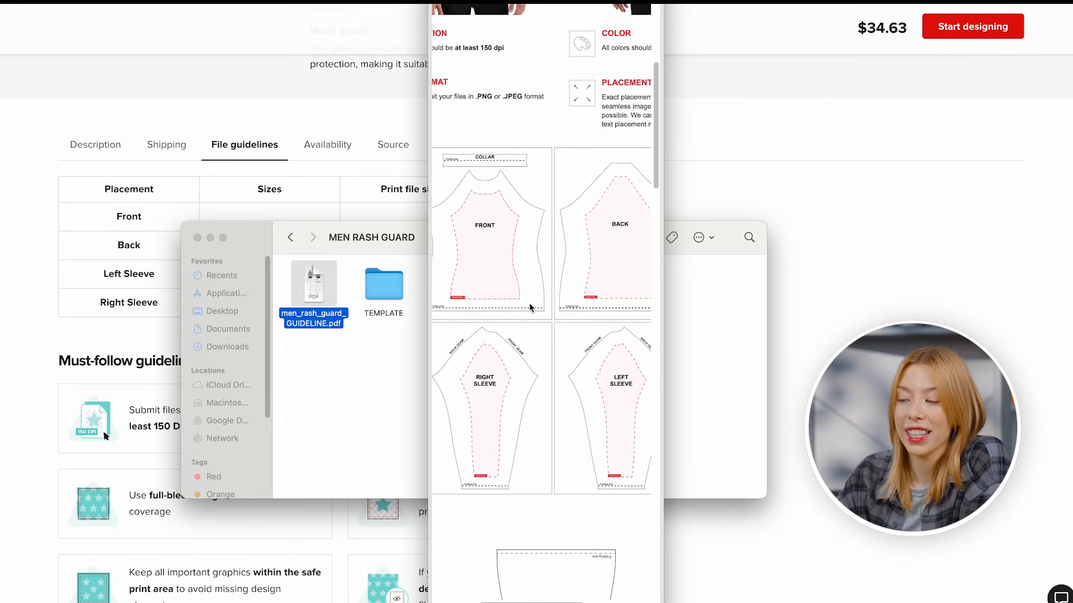
{"action": "key", "text": "super+w"}
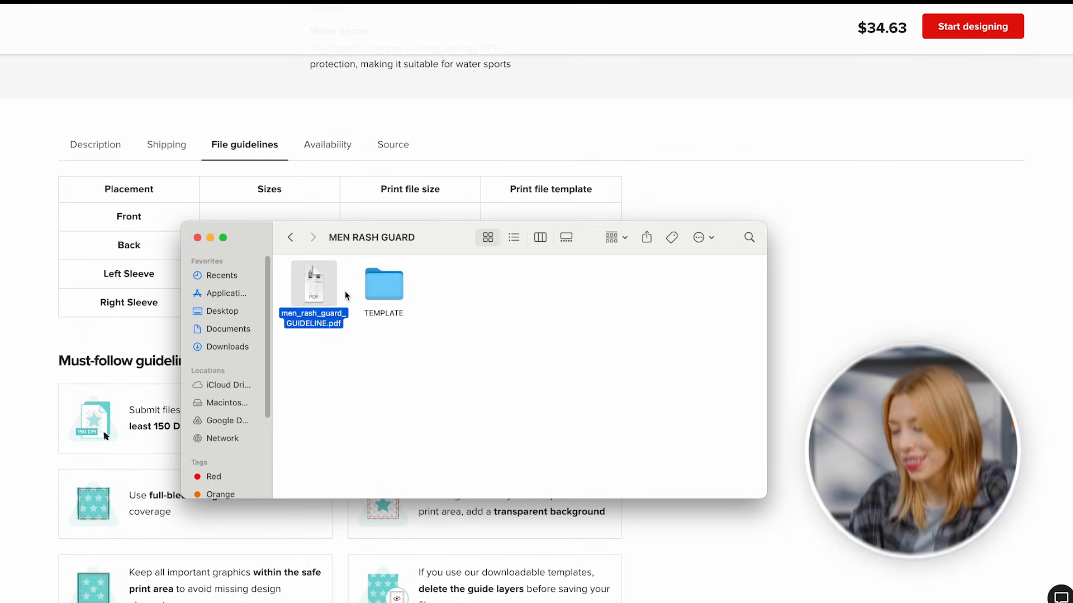
{"action": "double_click", "coordinate": [397, 281]}
{"action": "double_click", "coordinate": [330, 276]}
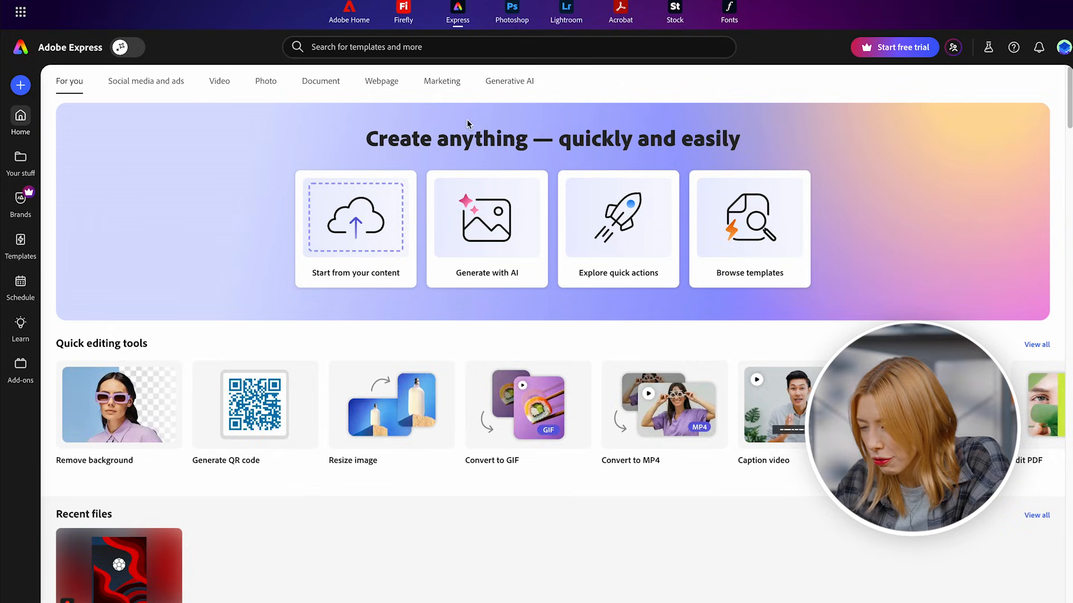
Step: Switch to Adobe Express, open the front rash guard template PNG for editing as the original image, and dismiss the Learn guide
{"action": "left_click", "coordinate": [369, 229]}
{"action": "left_click", "coordinate": [491, 230]}
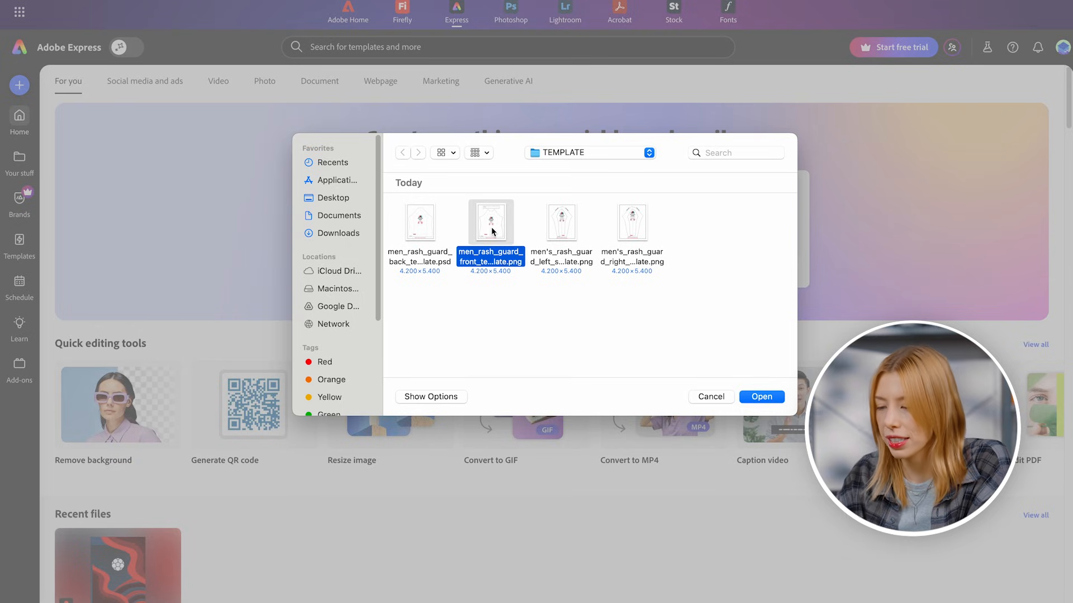
{"action": "left_click", "coordinate": [754, 397]}
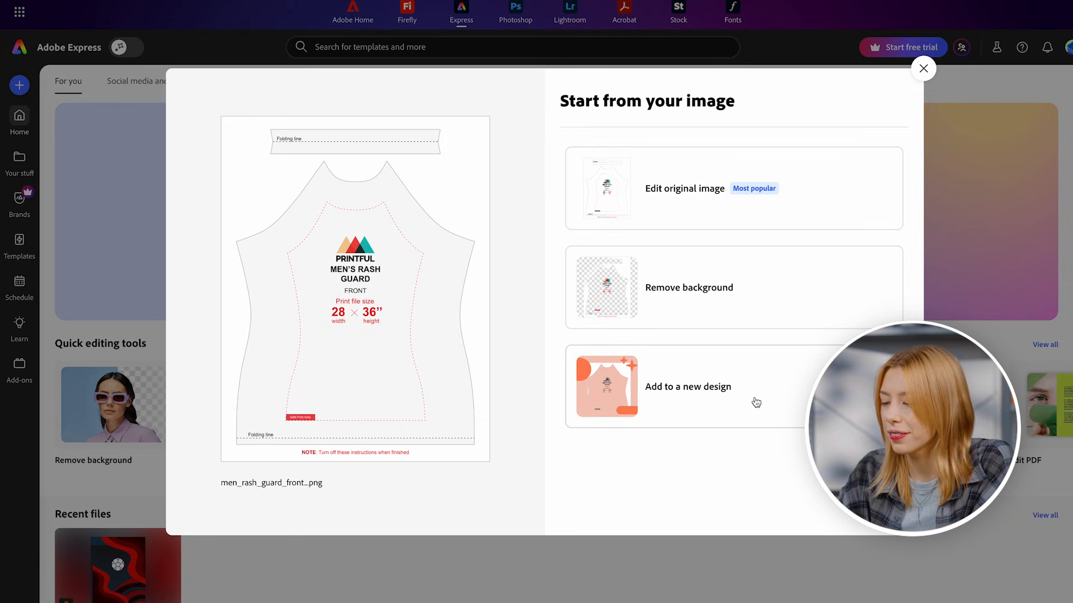
{"action": "left_click", "coordinate": [715, 215]}
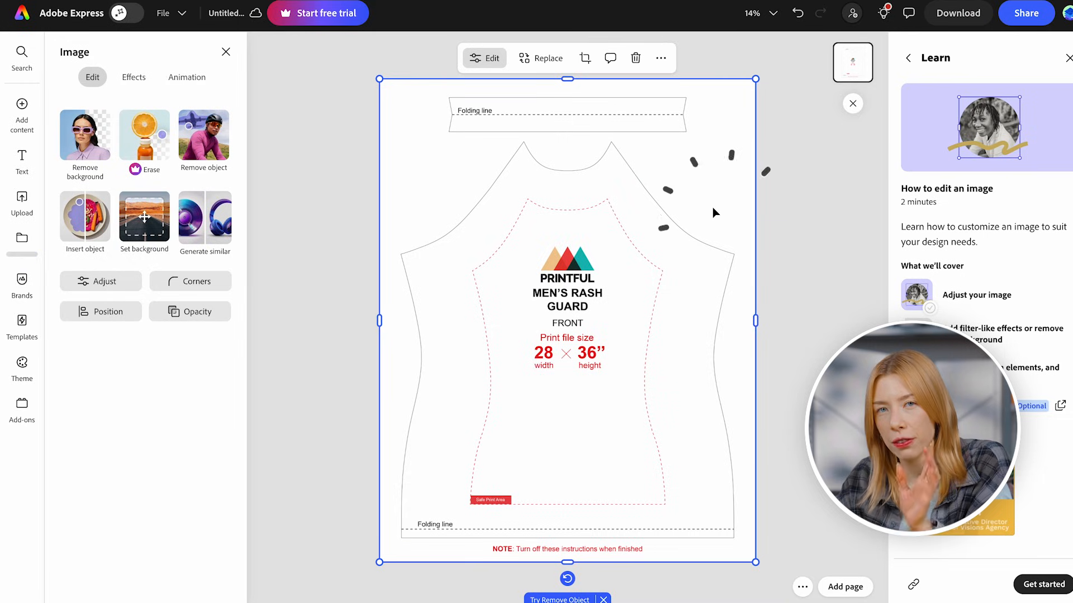
{"action": "left_click", "coordinate": [1062, 58]}
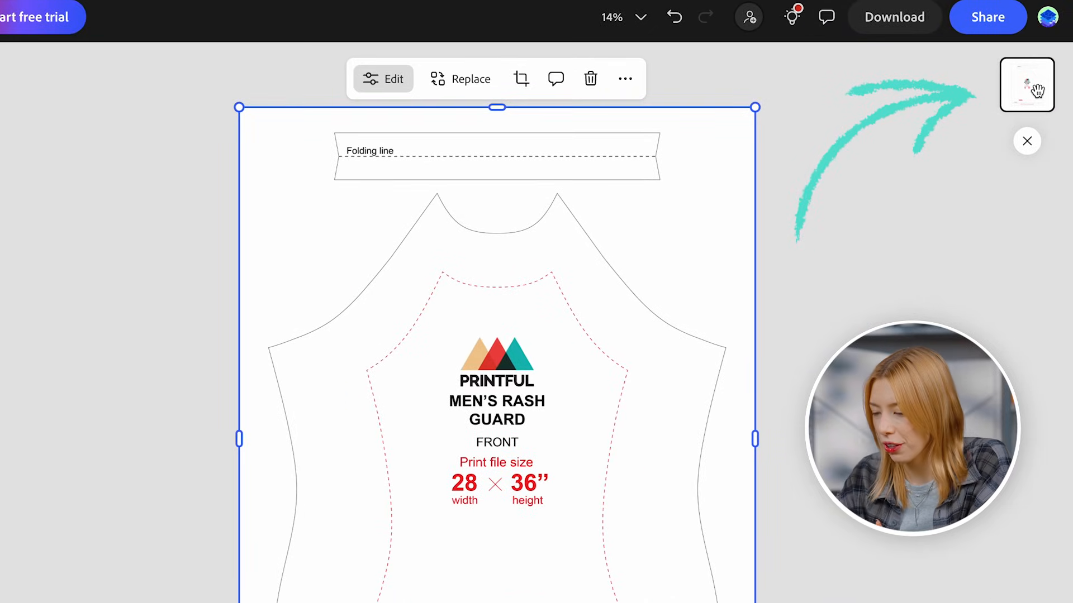
Step: Set the page background to a custom dark blue solid fill, hex #2B4D70
{"action": "left_click", "coordinate": [1035, 88]}
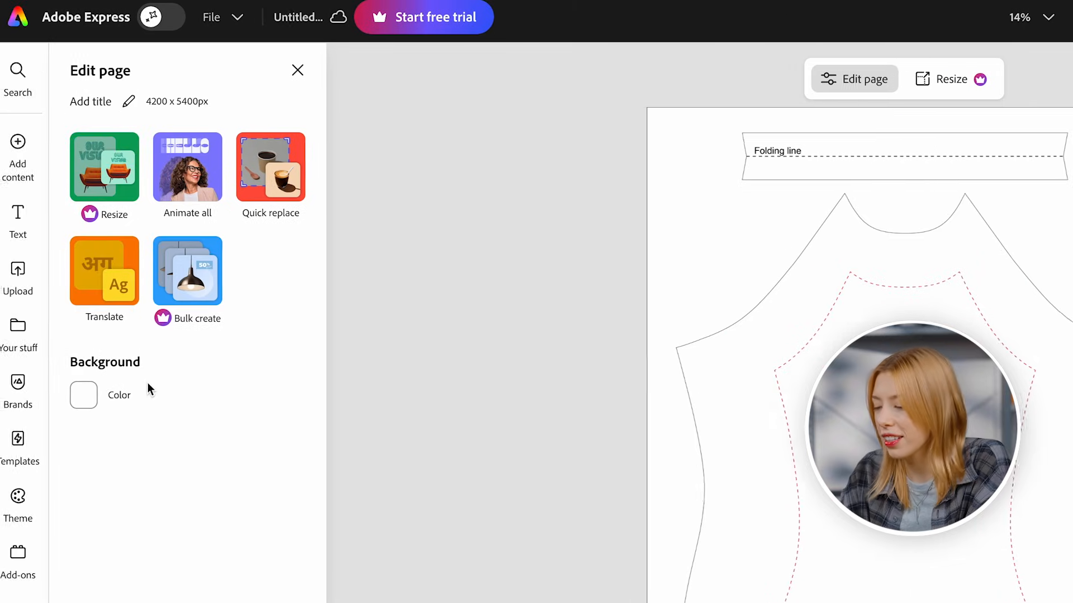
{"action": "left_click", "coordinate": [87, 396]}
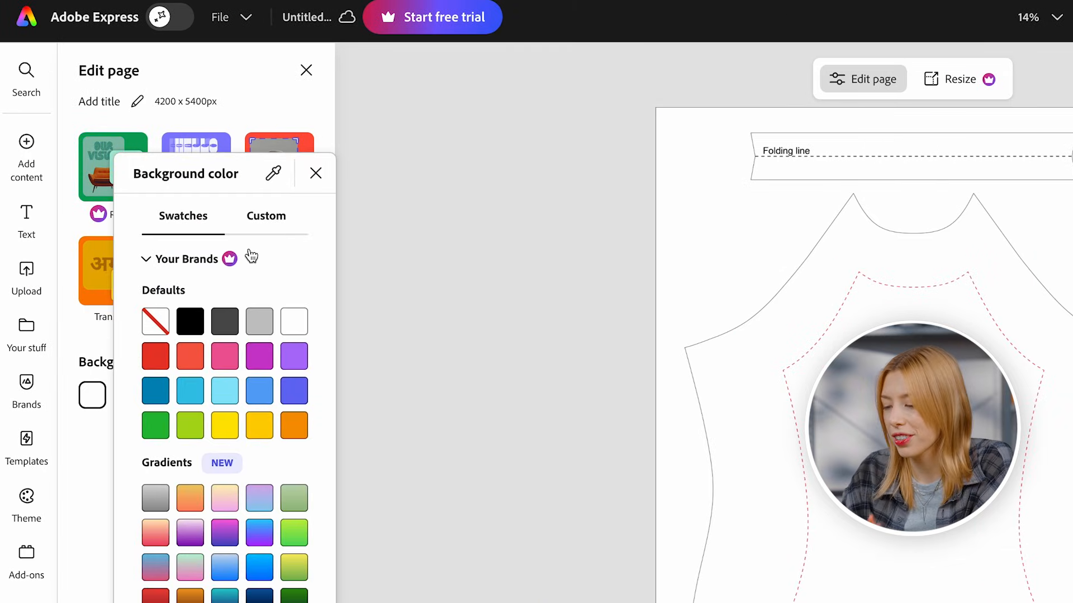
{"action": "left_click", "coordinate": [261, 235]}
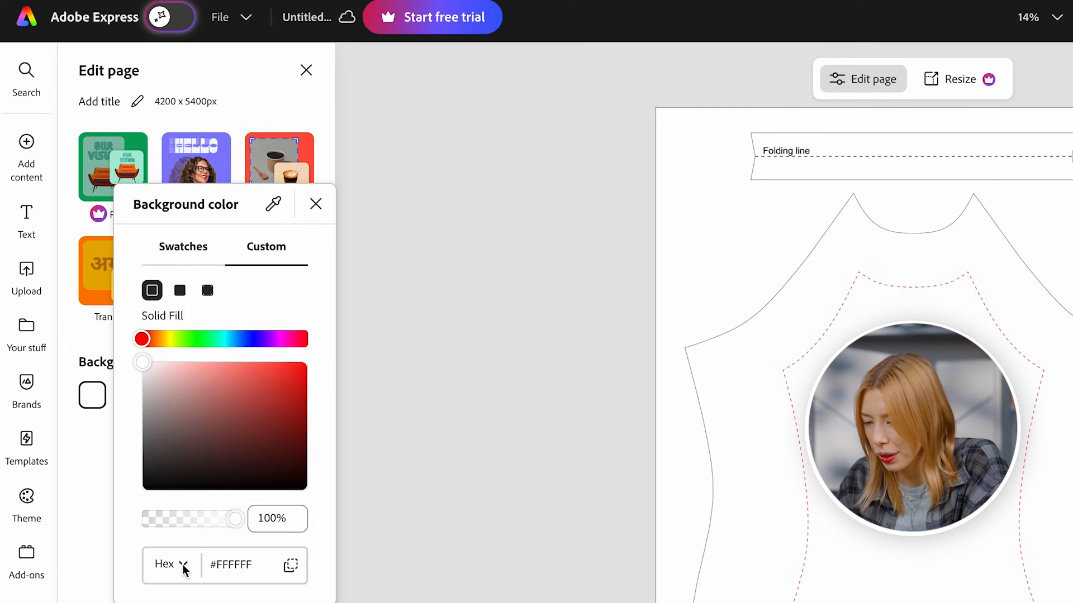
{"action": "type", "text": "38618C"}
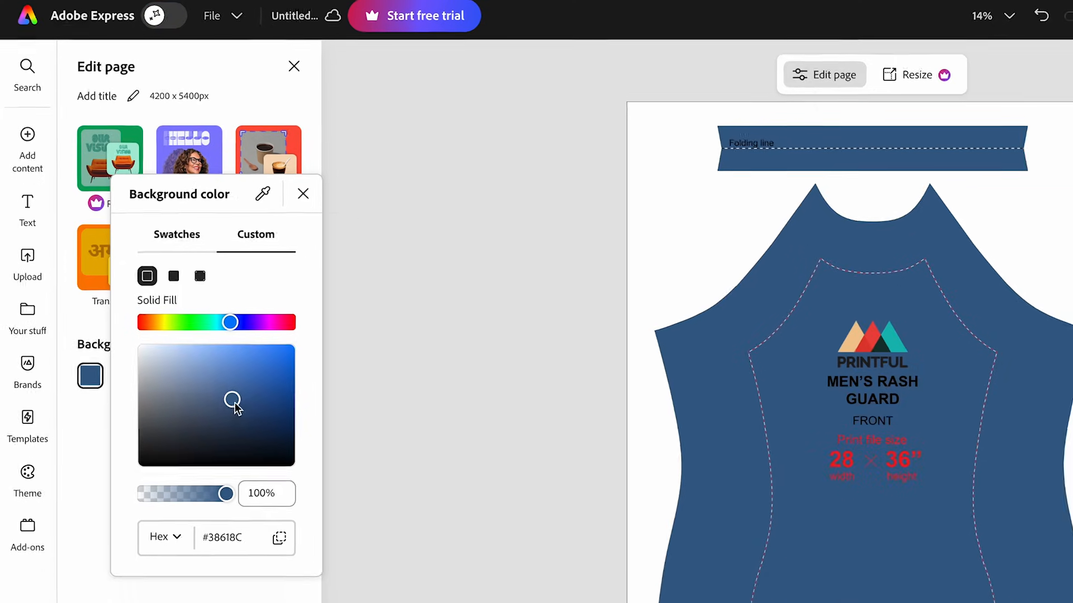
{"action": "left_click_drag", "start_coordinate": [232, 400], "coordinate": [237, 416]}
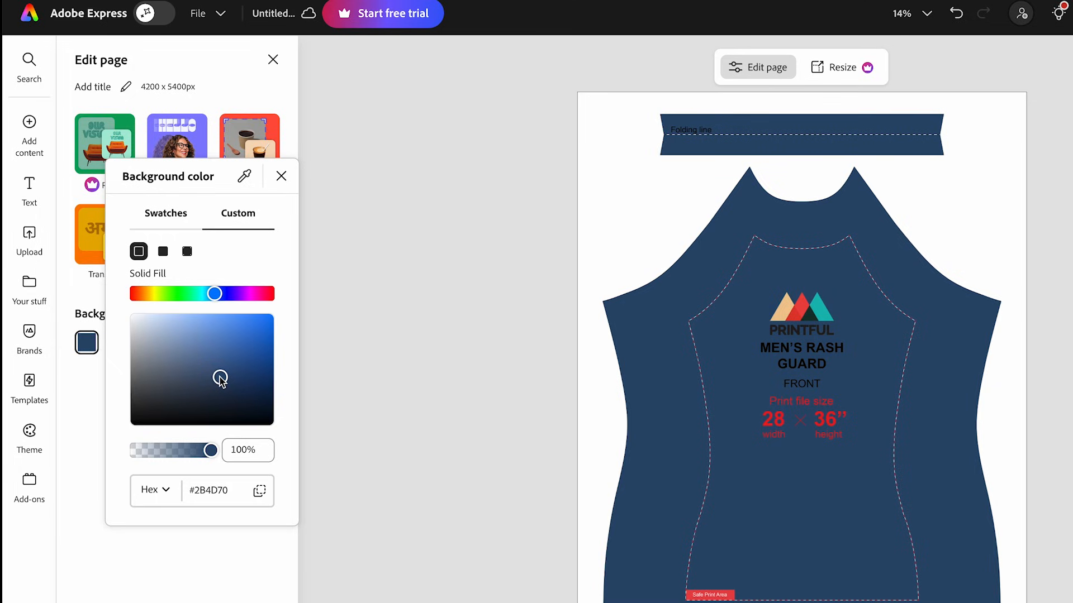
{"action": "left_click", "coordinate": [360, 324]}
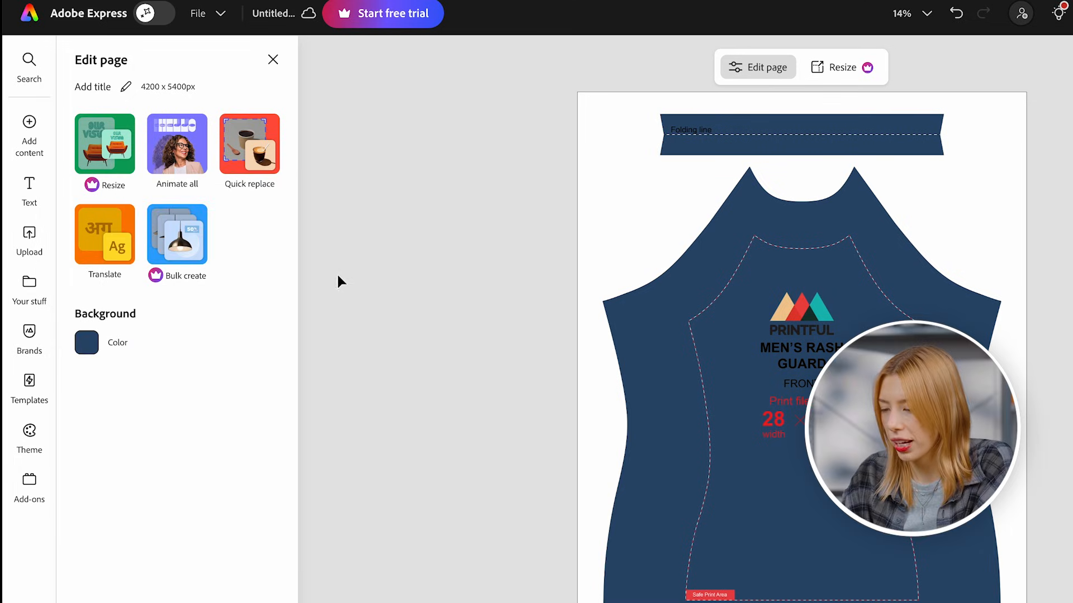
Step: Search the Elements library for "soccer ball"
{"action": "left_click", "coordinate": [33, 143]}
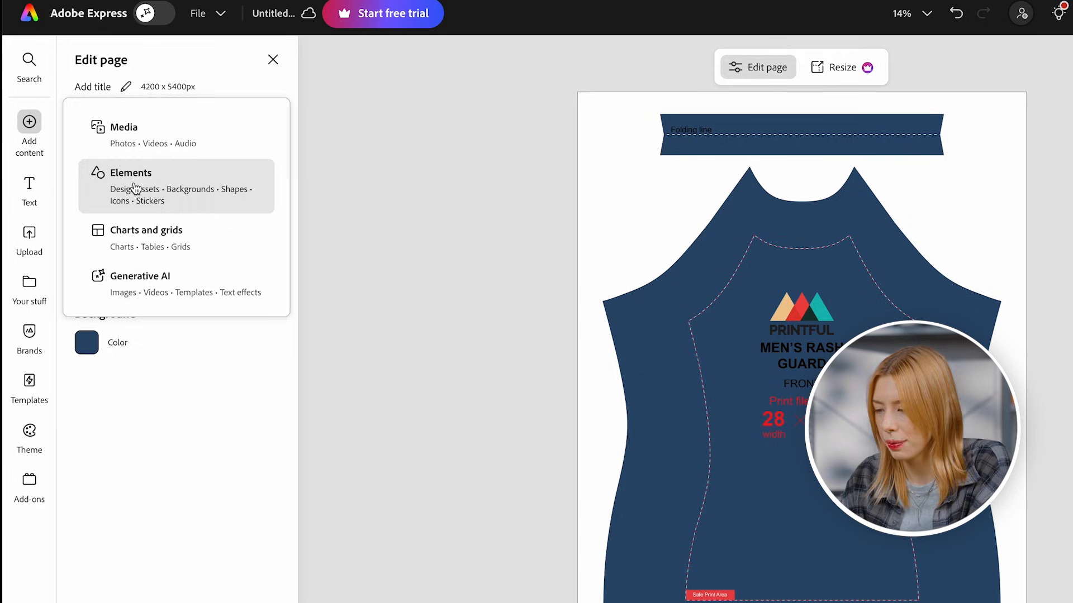
{"action": "left_click", "coordinate": [133, 184]}
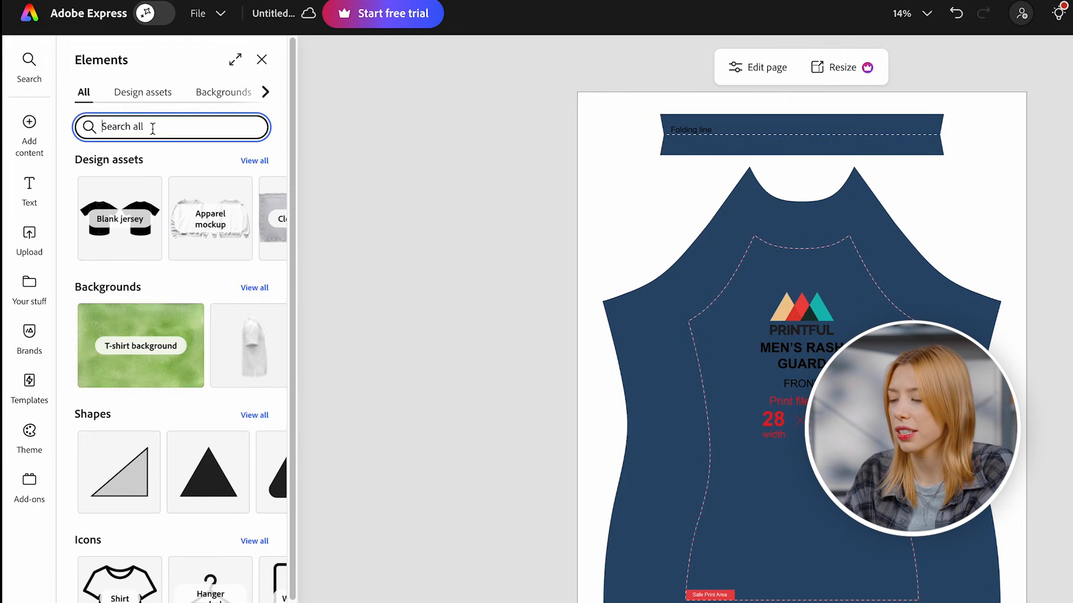
{"action": "type", "text": "soccer"}
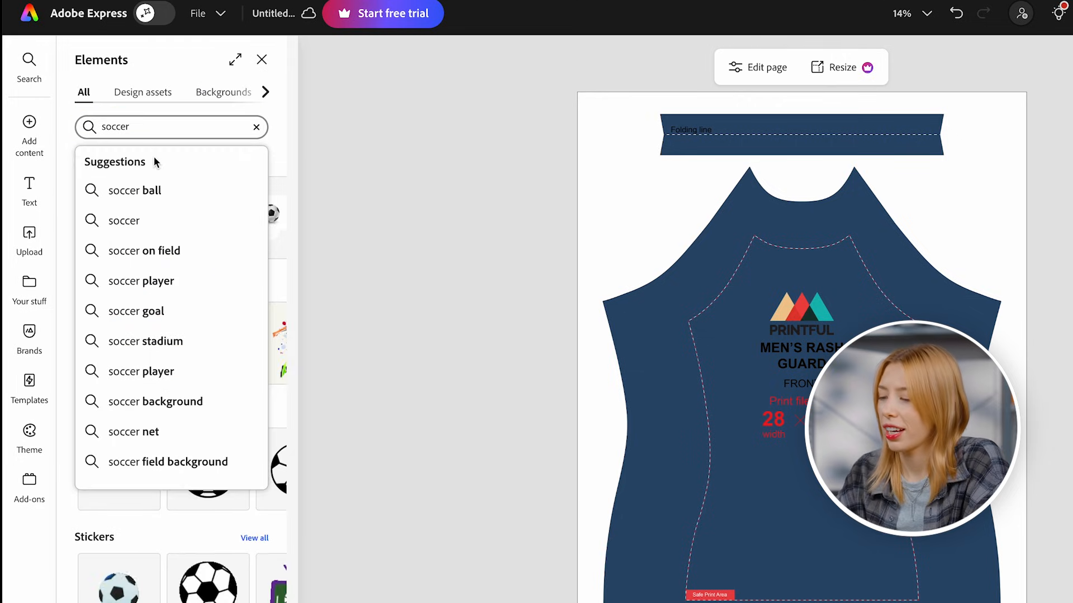
{"action": "left_click", "coordinate": [161, 191]}
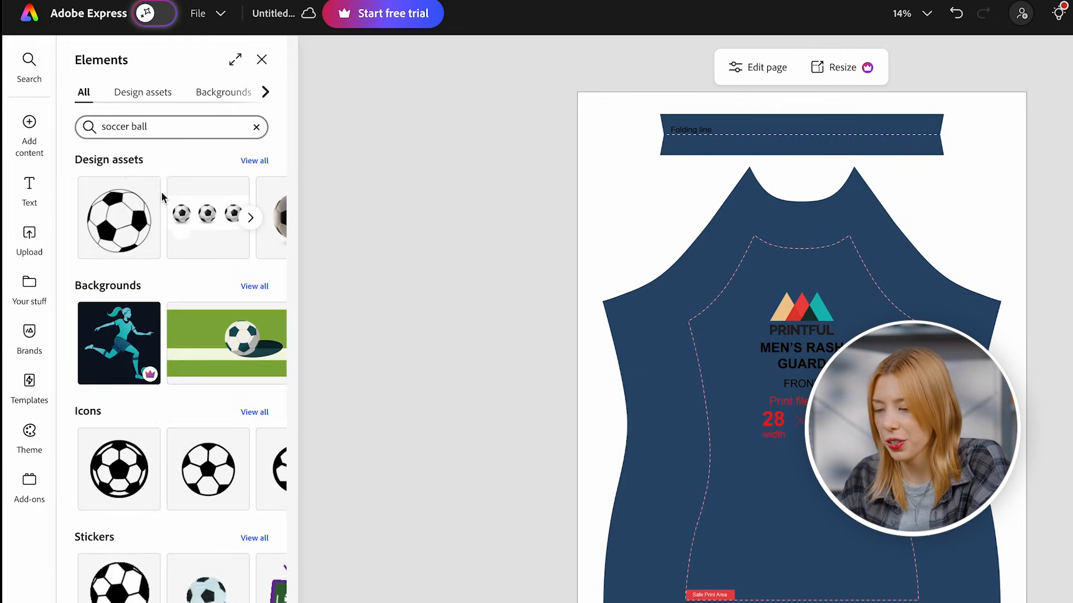
Step: Browse the soccer ball design assets and add an outlined soccer ball icon to the shirt front
{"action": "left_click", "coordinate": [253, 162]}
{"action": "left_click_drag", "start_coordinate": [295, 109], "coordinate": [282, 486]}
{"action": "left_click", "coordinate": [261, 101]}
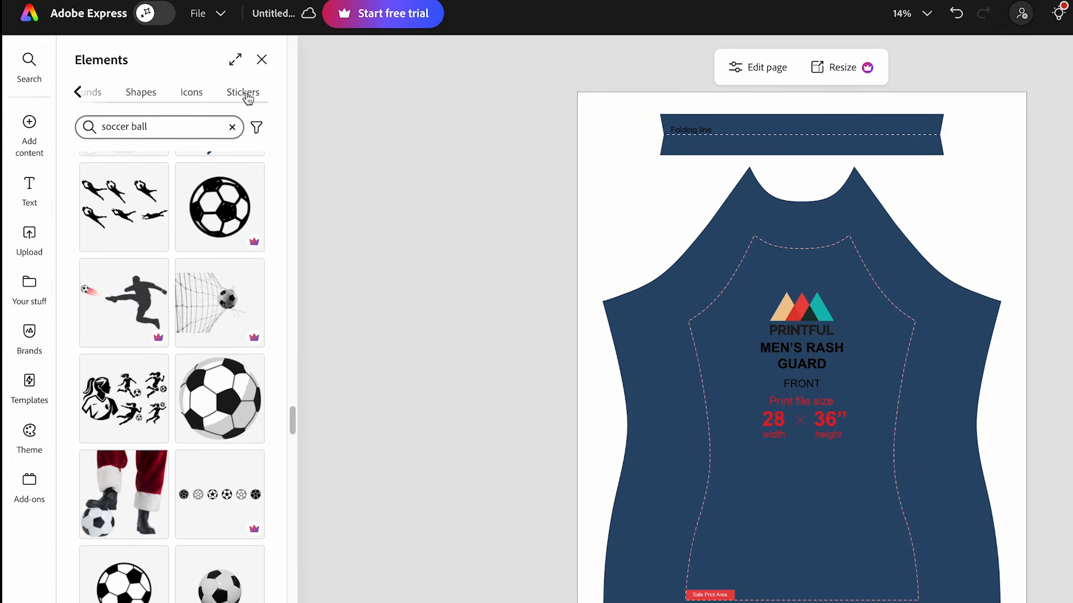
{"action": "left_click", "coordinate": [193, 95]}
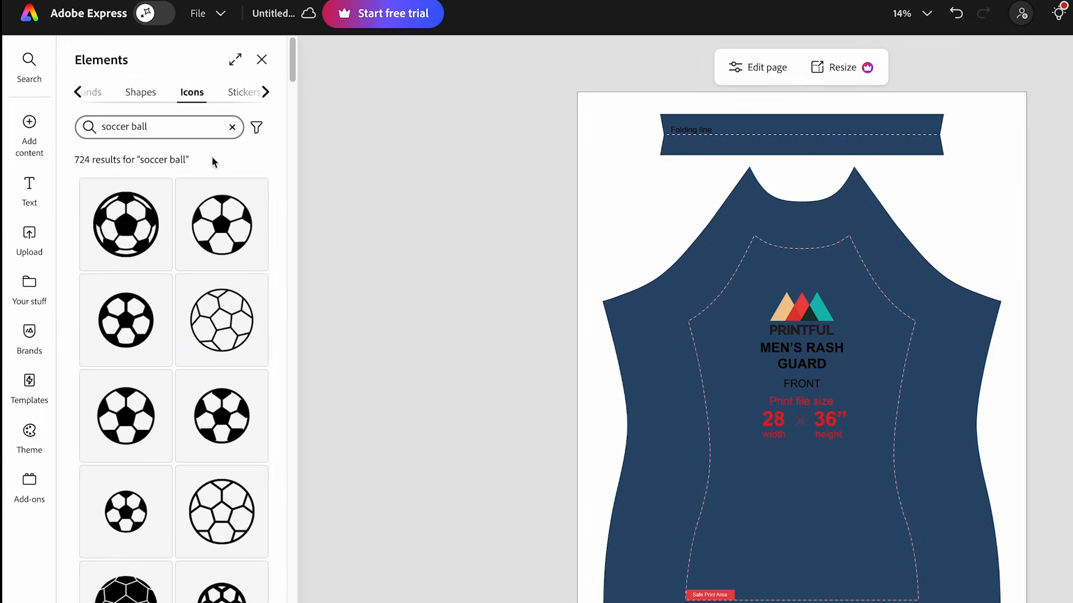
{"action": "left_click", "coordinate": [226, 513]}
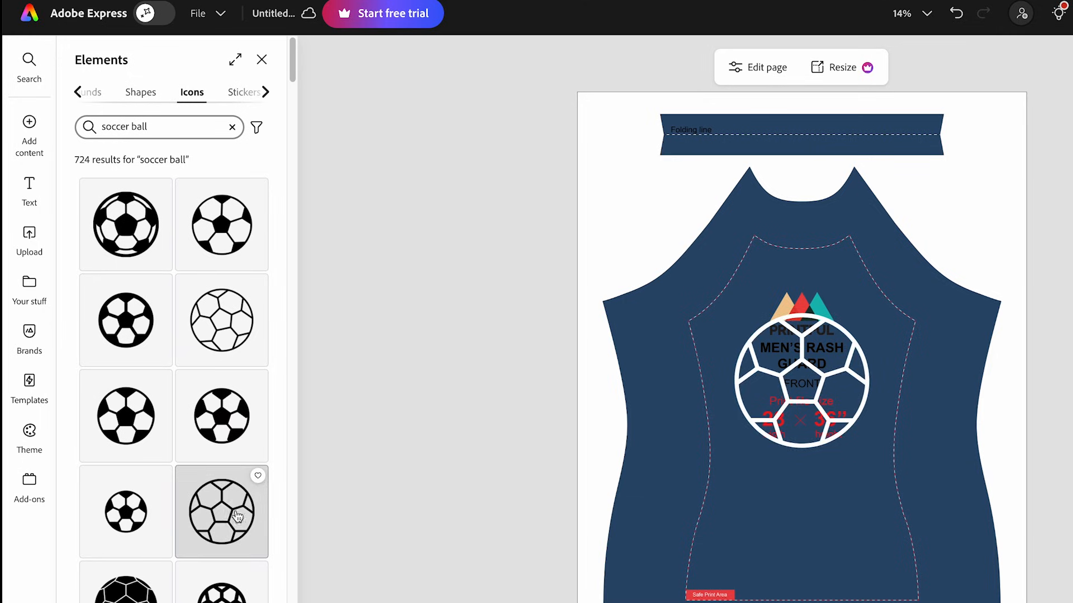
Step: Shrink the soccer ball icon slightly and move it up to the chest of the shirt front
{"action": "left_click", "coordinate": [793, 401]}
{"action": "left_click_drag", "start_coordinate": [793, 401], "coordinate": [810, 332]}
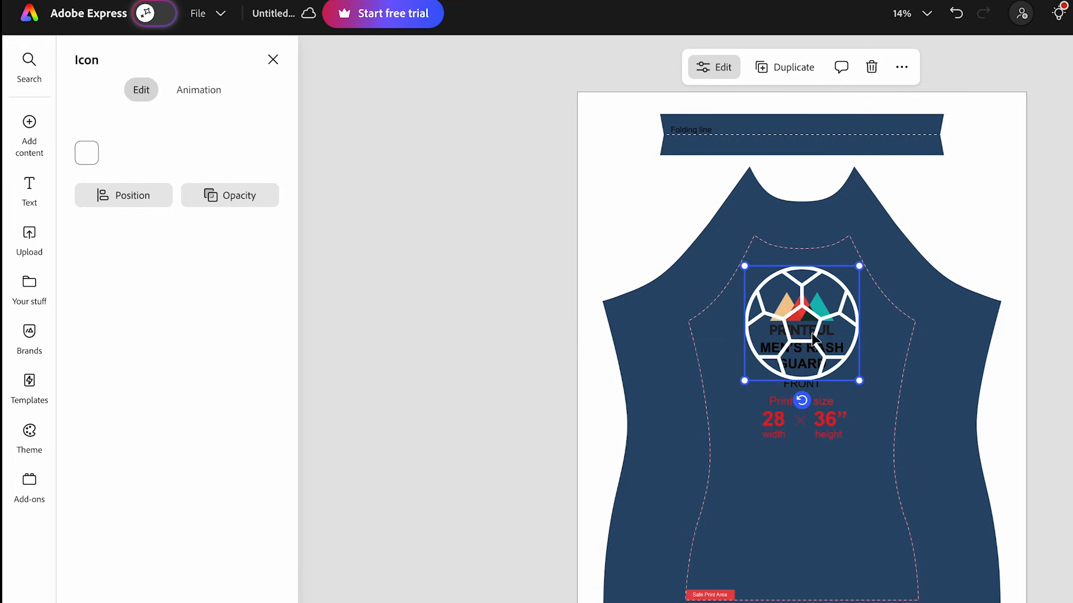
Step: Browse the design assets in Elements and add the black horizontal-line gradient texture to the page
{"action": "mouse_move", "coordinate": [36, 148]}
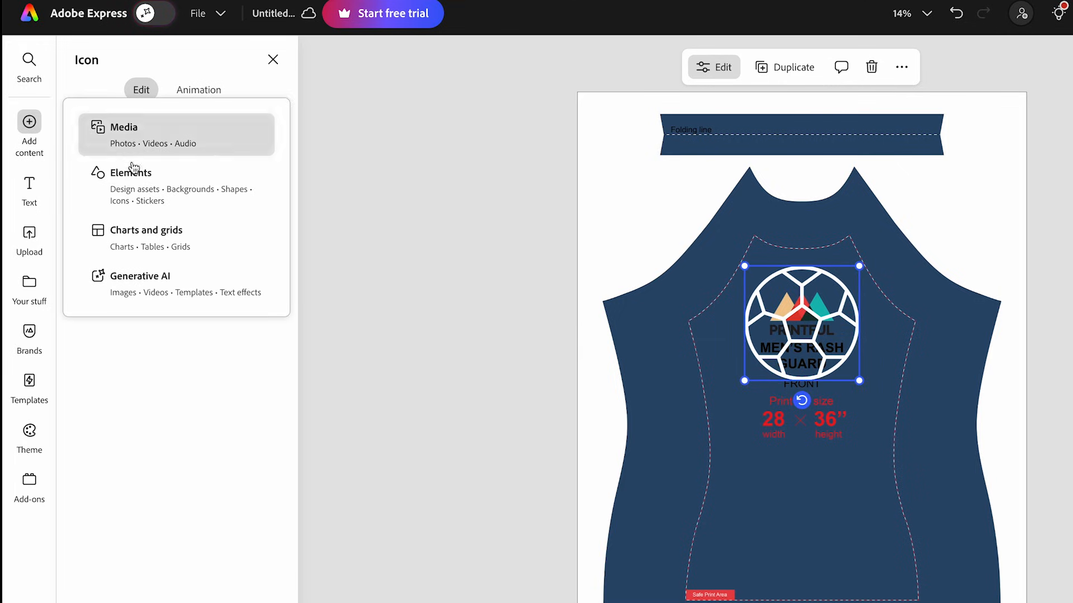
{"action": "left_click", "coordinate": [159, 186]}
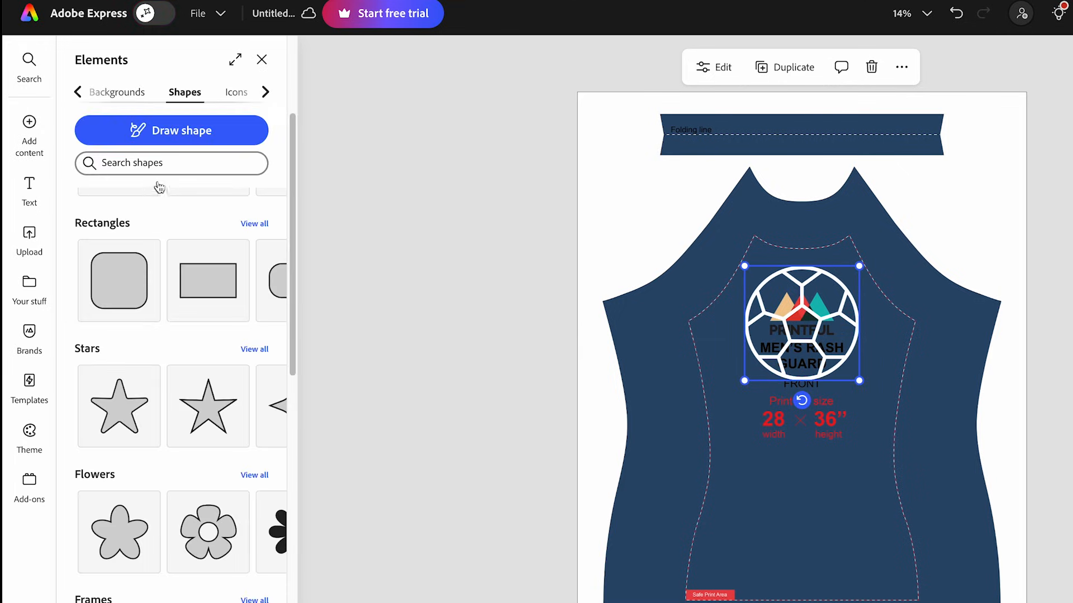
{"action": "left_click", "coordinate": [266, 92]}
{"action": "left_click", "coordinate": [79, 94]}
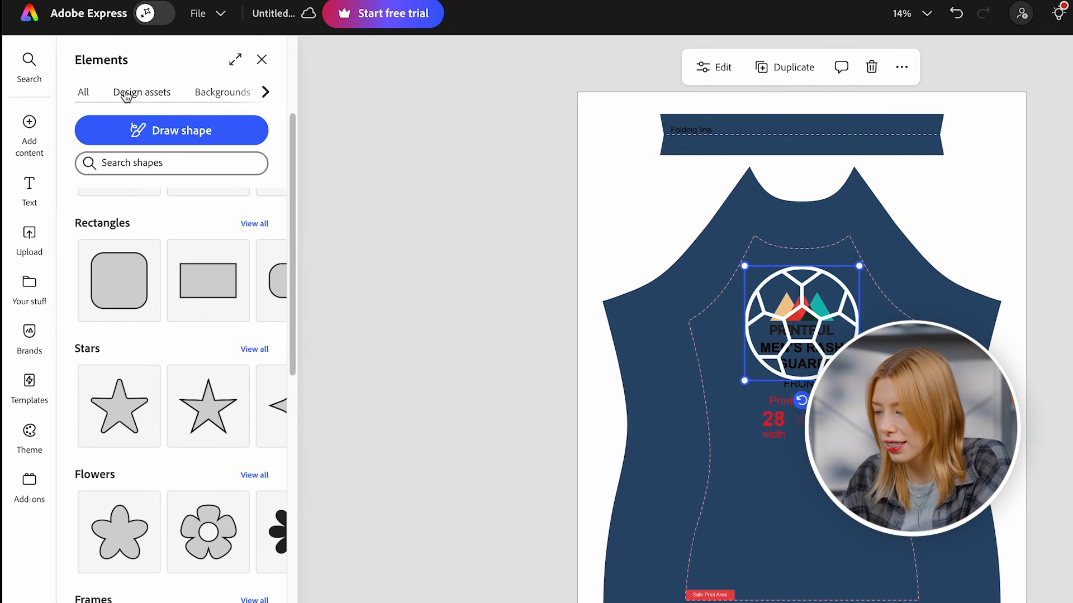
{"action": "left_click", "coordinate": [127, 96]}
{"action": "mouse_move", "coordinate": [292, 121]}
{"action": "left_mouse_down"}
{"action": "mouse_move", "coordinate": [319, 327]}
{"action": "mouse_move", "coordinate": [312, 402]}
{"action": "left_mouse_up"}
{"action": "scroll", "coordinate": [308, 388], "scroll_direction": "down", "scroll_amount": 2}
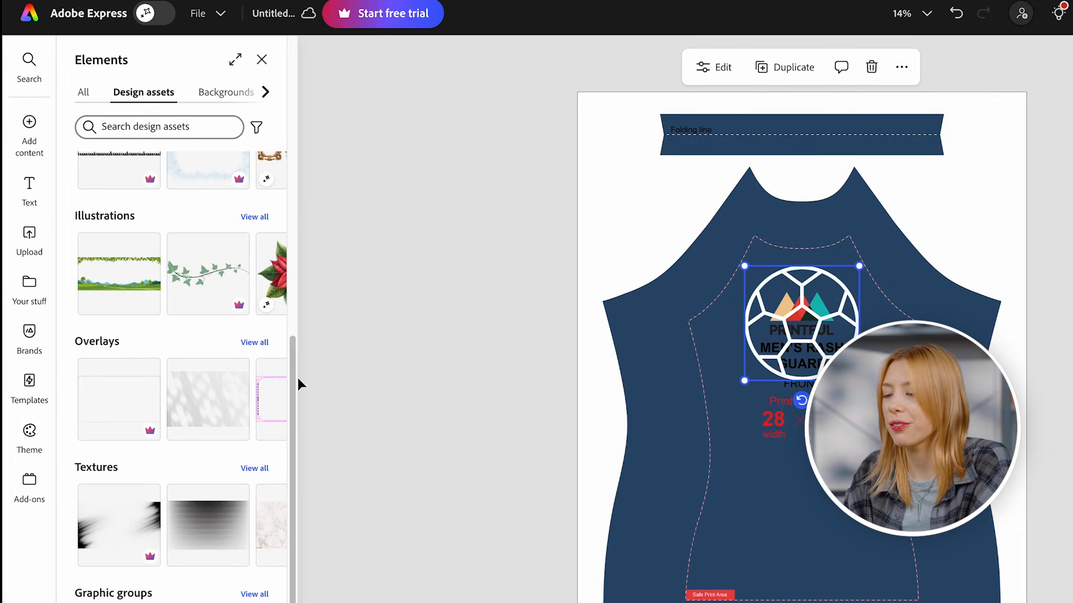
{"action": "scroll", "coordinate": [295, 388], "scroll_direction": "down", "scroll_amount": 1}
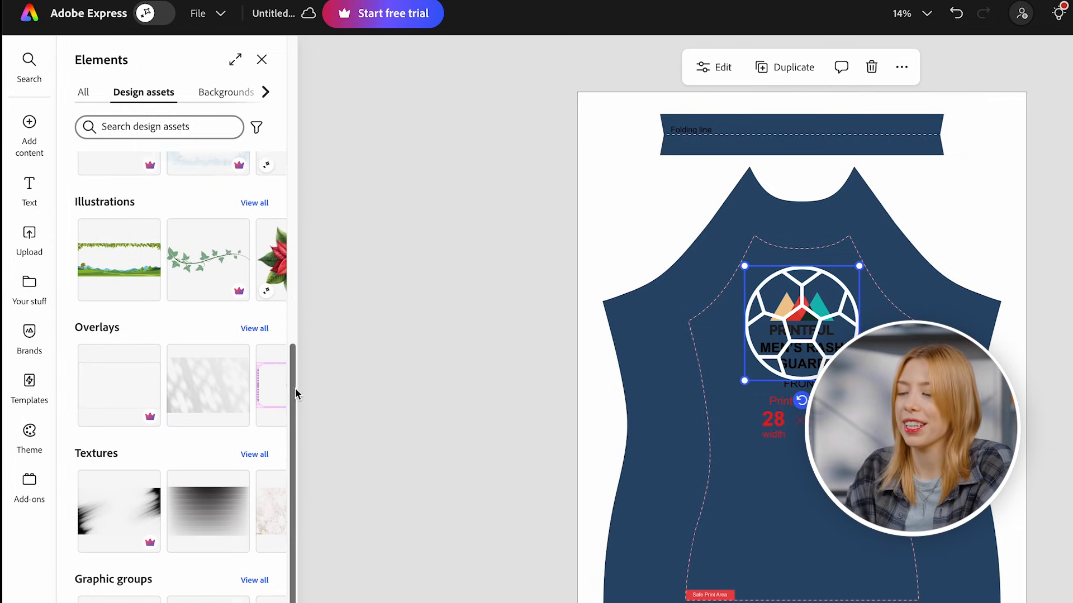
{"action": "left_click", "coordinate": [217, 507]}
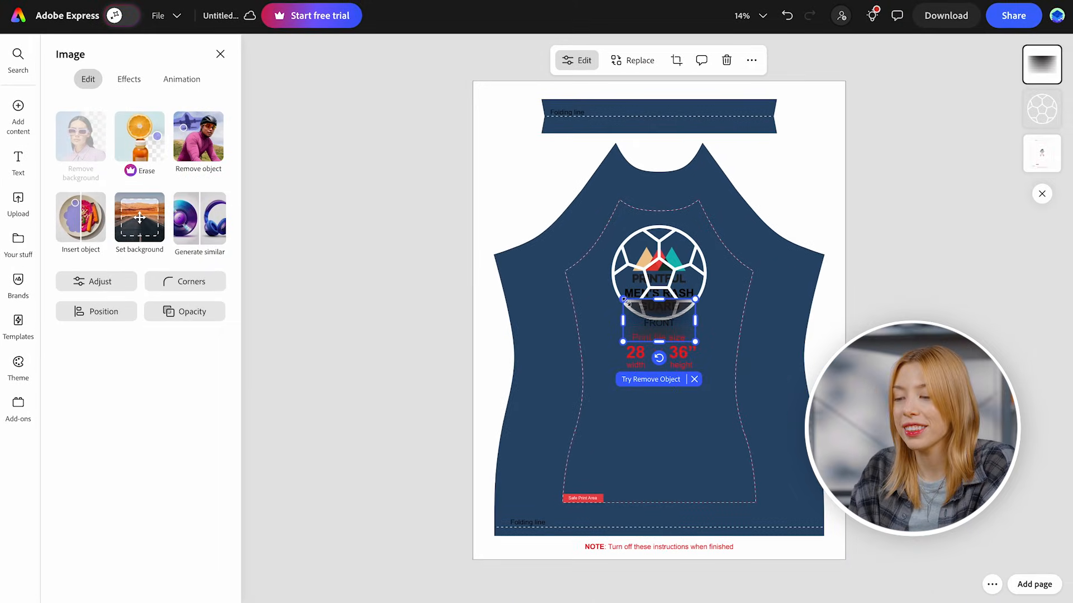
Step: Enlarge the striped texture to cover the whole shirt and move its layer to the bottom of the stack
{"action": "left_click_drag", "start_coordinate": [624, 301], "coordinate": [486, 188]}
{"action": "left_click_drag", "start_coordinate": [695, 212], "coordinate": [872, 105]}
{"action": "left_click_drag", "start_coordinate": [671, 340], "coordinate": [673, 433]}
{"action": "left_click_drag", "start_coordinate": [473, 418], "coordinate": [339, 559]}
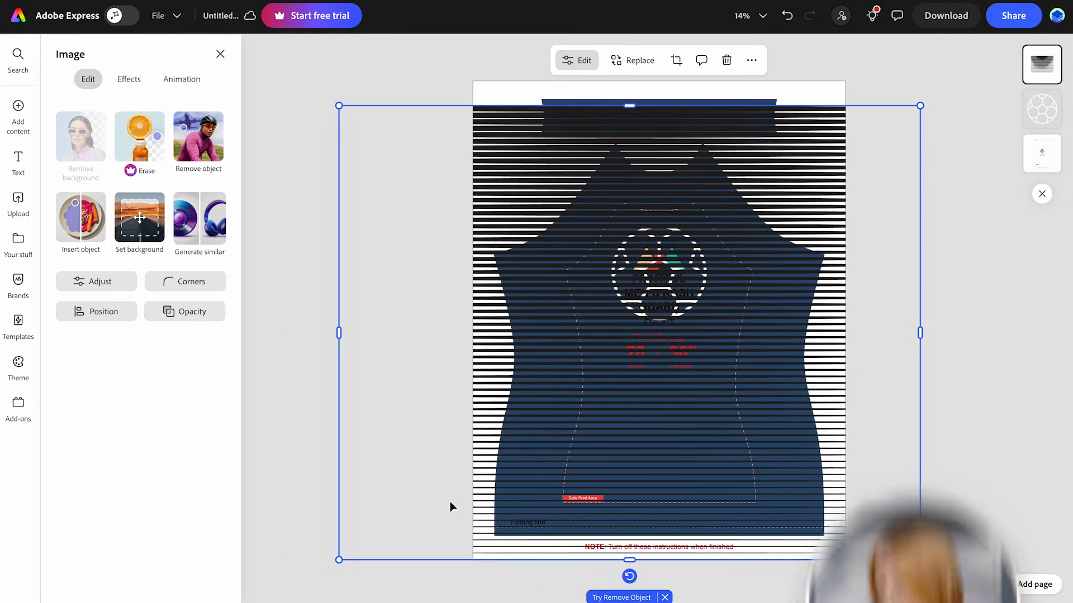
{"action": "left_click_drag", "start_coordinate": [1021, 128], "coordinate": [1049, 165]}
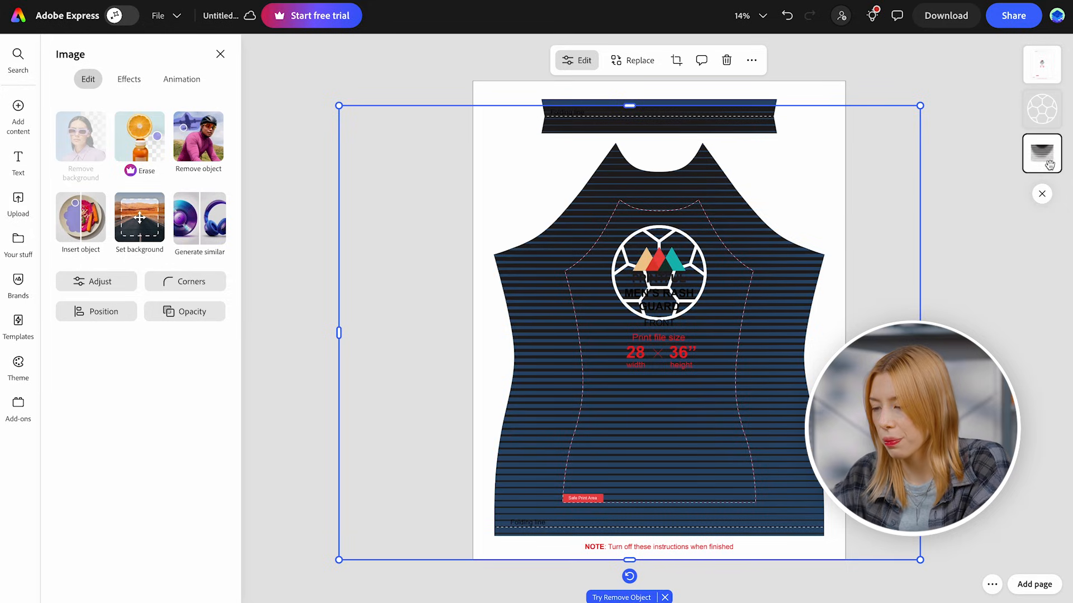
{"action": "left_click", "coordinate": [1008, 251]}
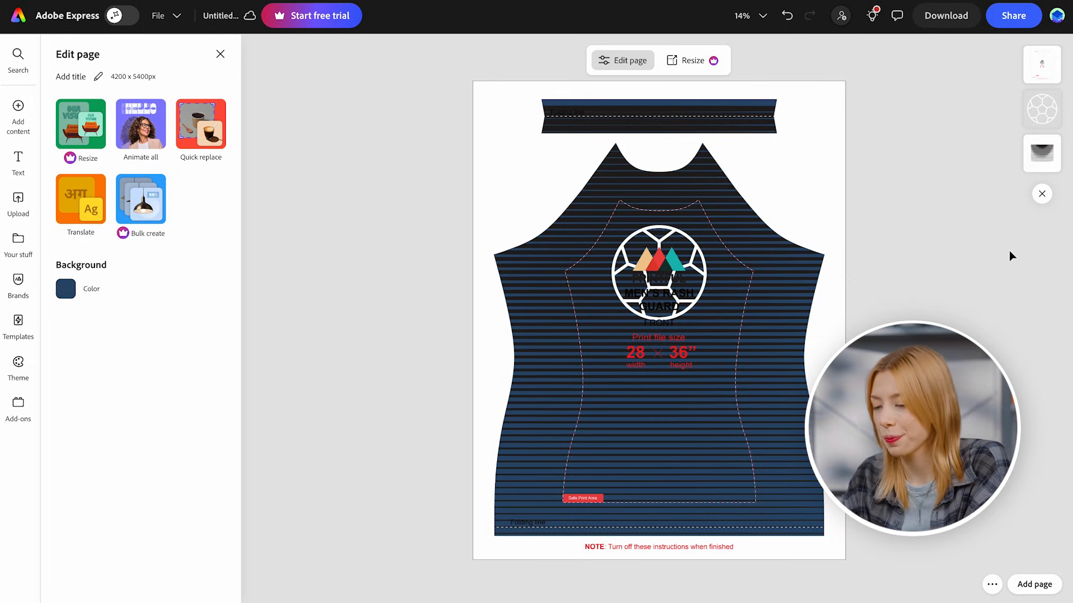
Step: Search the Elements design assets for "abstract"
{"action": "mouse_move", "coordinate": [25, 124]}
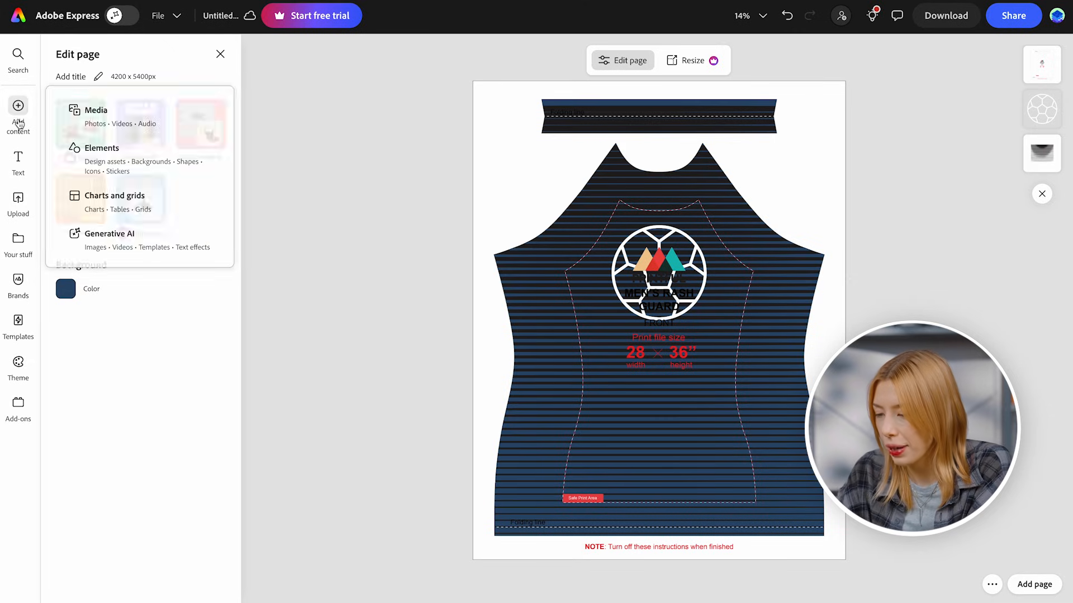
{"action": "left_click", "coordinate": [105, 148]}
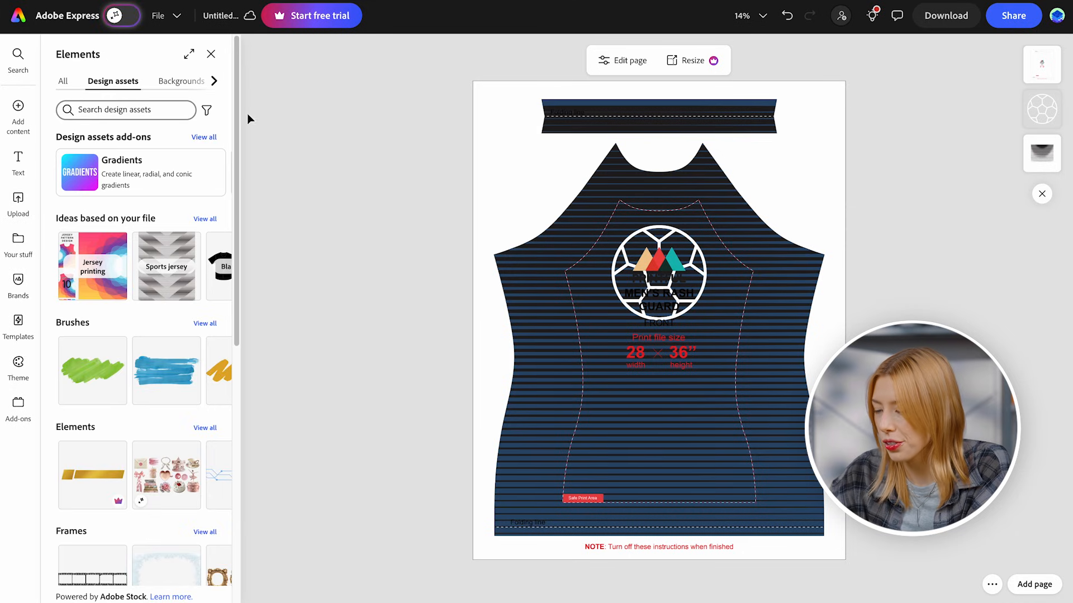
{"action": "mouse_move", "coordinate": [236, 111]}
{"action": "left_mouse_down"}
{"action": "mouse_move", "coordinate": [226, 253]}
{"action": "mouse_move", "coordinate": [238, 361]}
{"action": "mouse_move", "coordinate": [240, 118]}
{"action": "left_mouse_up"}
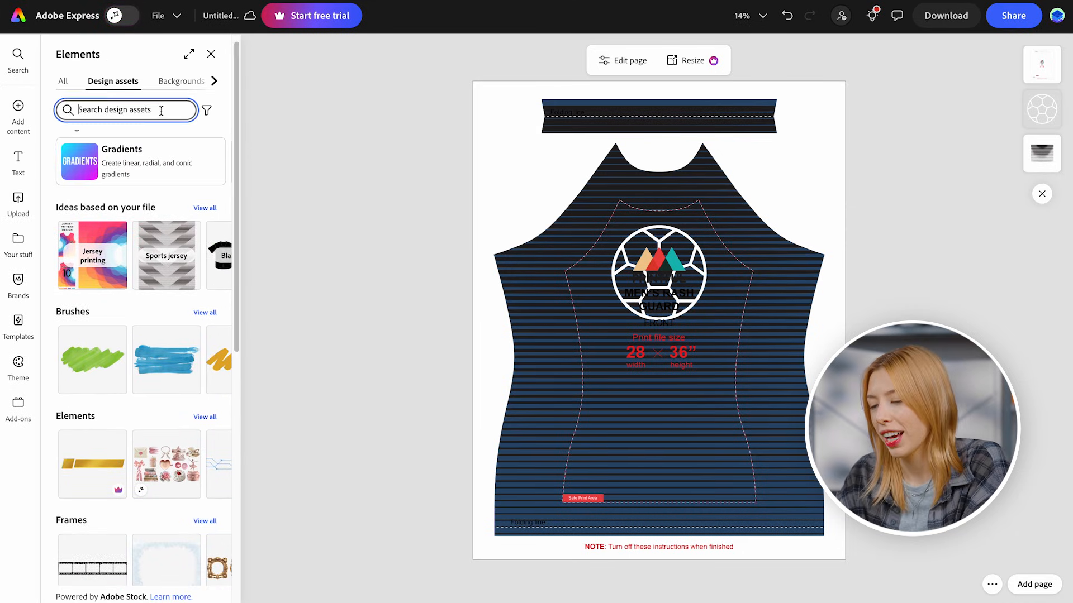
{"action": "type", "text": "abstract"}
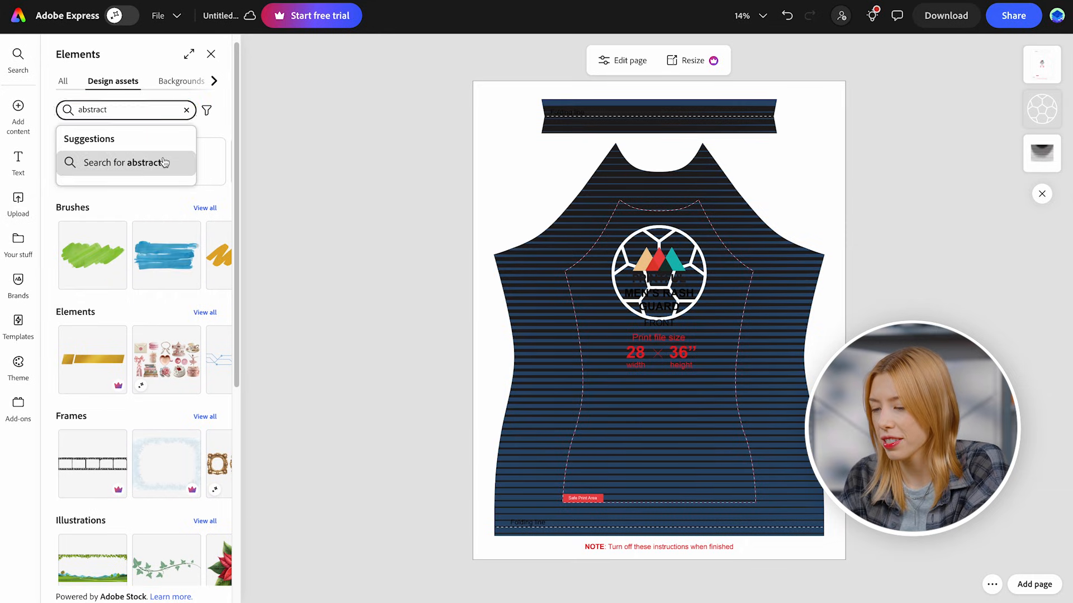
{"action": "left_click", "coordinate": [163, 162]}
Step: Browse the abstract design assets and add the purple and pink layered wave graphic to the page
{"action": "left_click_drag", "start_coordinate": [239, 112], "coordinate": [250, 404]}
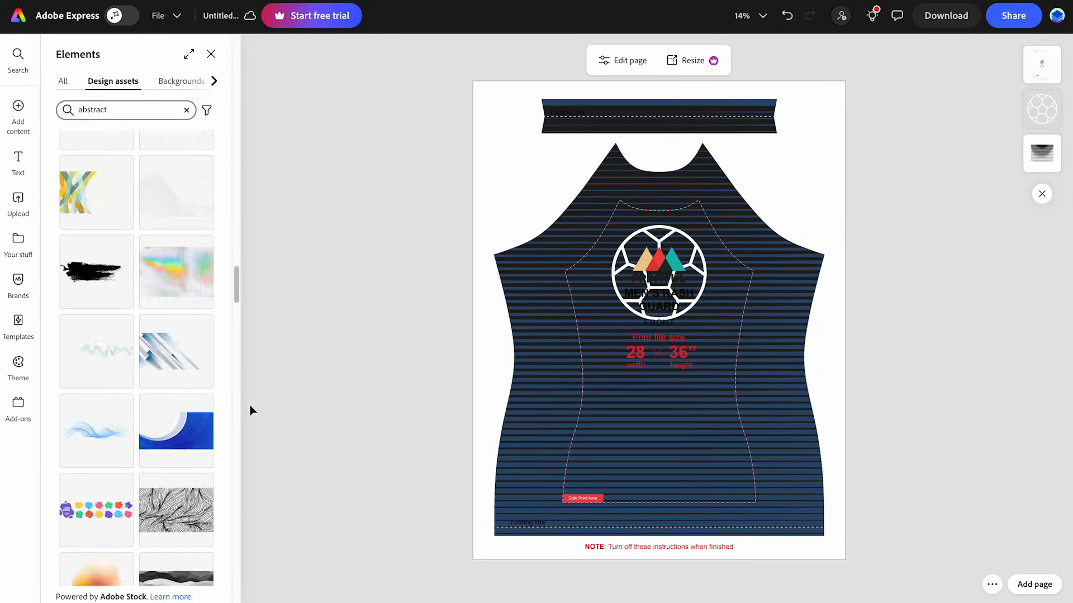
{"action": "left_click_drag", "start_coordinate": [239, 279], "coordinate": [247, 491]}
{"action": "left_click_drag", "start_coordinate": [241, 357], "coordinate": [247, 397]}
{"action": "left_click", "coordinate": [208, 392]}
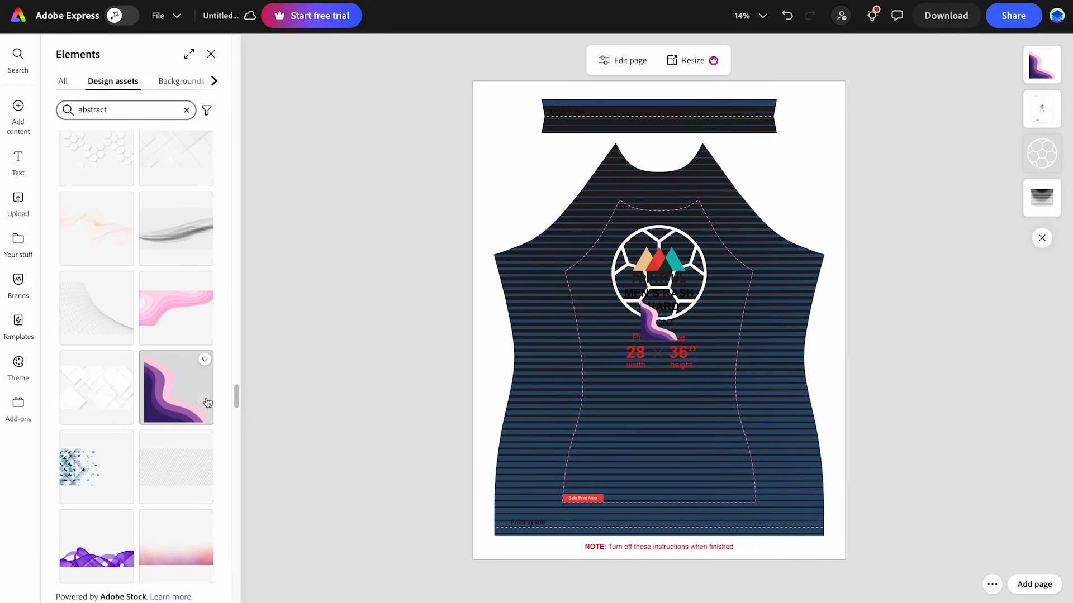
Step: Enlarge the wave graphic over the shirt's lower left corner and layer it beneath the soccer ball, above the striped texture
{"action": "left_click_drag", "start_coordinate": [653, 337], "coordinate": [646, 346]}
{"action": "left_click_drag", "start_coordinate": [506, 465], "coordinate": [732, 548]}
{"action": "left_click_drag", "start_coordinate": [598, 492], "coordinate": [466, 250]}
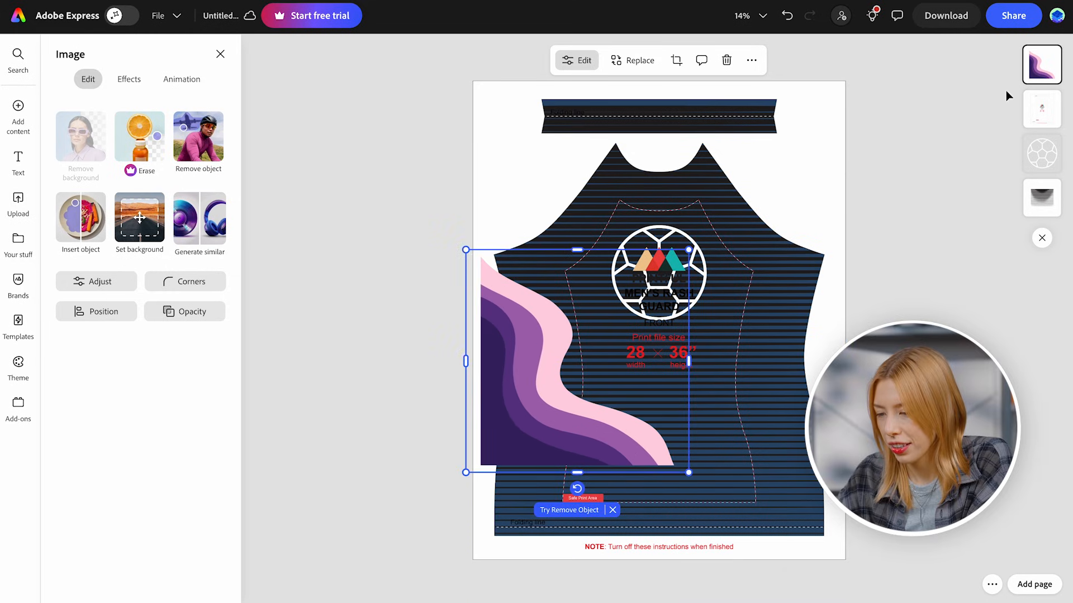
{"action": "left_click_drag", "start_coordinate": [1036, 59], "coordinate": [1051, 156]}
{"action": "left_click_drag", "start_coordinate": [857, 559], "coordinate": [790, 569]}
{"action": "left_click_drag", "start_coordinate": [545, 304], "coordinate": [535, 277]}
{"action": "left_click_drag", "start_coordinate": [559, 385], "coordinate": [556, 381]}
Step: Apply the Crimson duotone effect to the wave graphic
{"action": "left_click", "coordinate": [130, 80]}
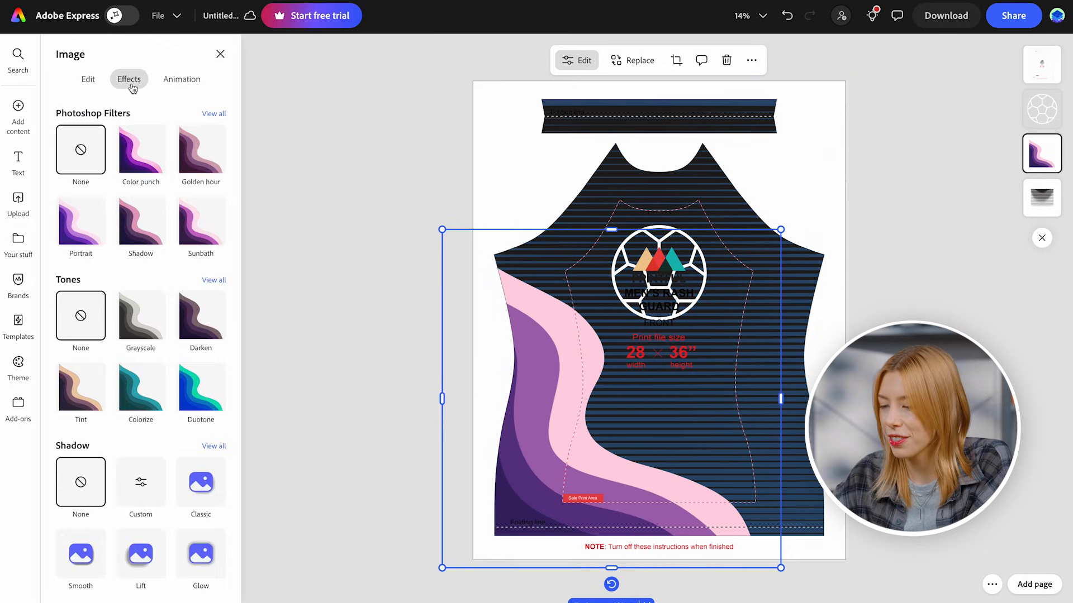
{"action": "left_click", "coordinate": [214, 280]}
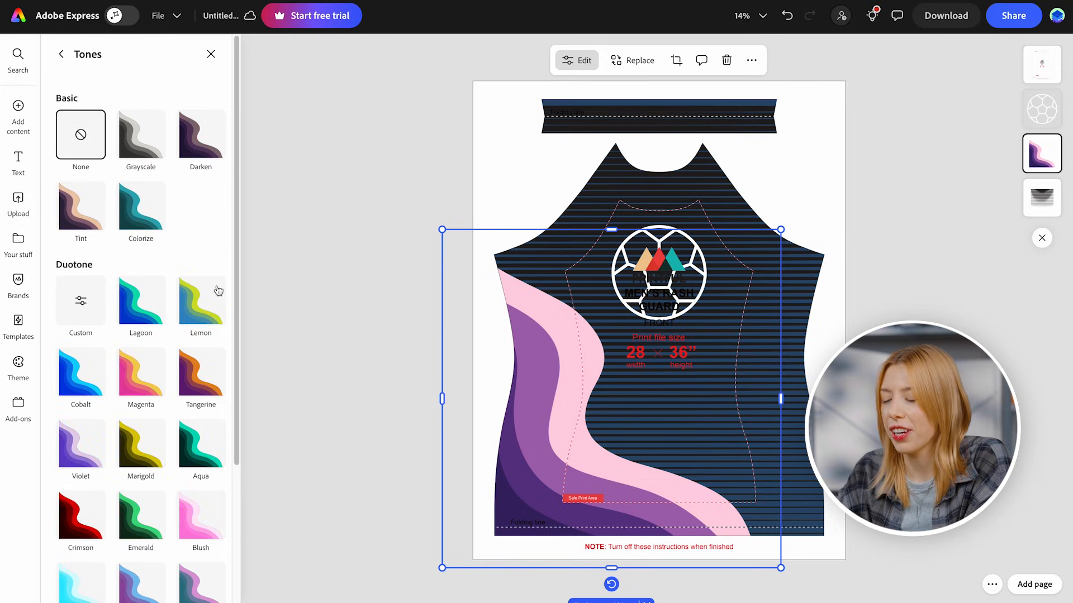
{"action": "left_click_drag", "start_coordinate": [240, 192], "coordinate": [241, 328]}
{"action": "left_click", "coordinate": [95, 353]}
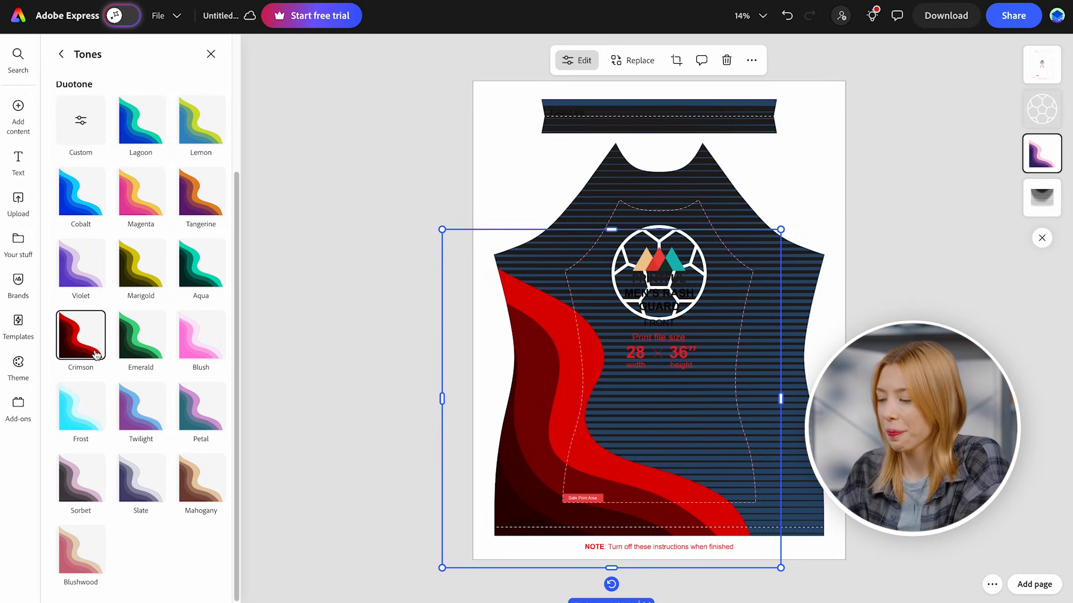
Step: Duplicate the crimson wave, flip the copy upside down, enlarge it over the shirt's upper right side, and layer it just below the template
{"action": "left_click", "coordinate": [562, 413]}
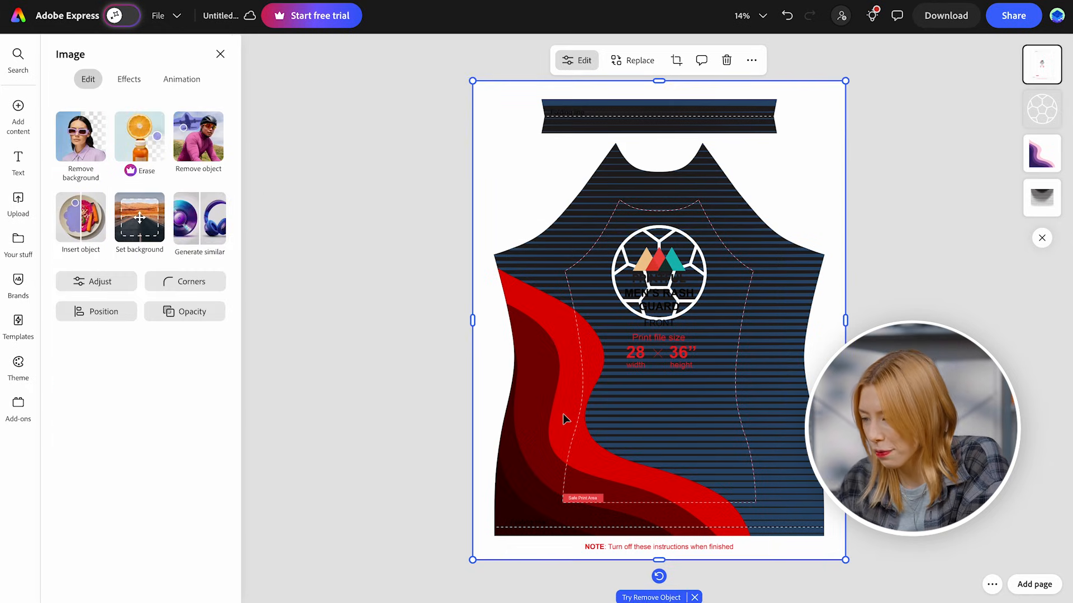
{"action": "left_click", "coordinate": [1037, 162]}
{"action": "key", "text": "ctrl+d"}
{"action": "left_click_drag", "start_coordinate": [614, 588], "coordinate": [702, 146]}
{"action": "left_click_drag", "start_coordinate": [843, 447], "coordinate": [940, 495]}
{"action": "left_click_drag", "start_coordinate": [1009, 96], "coordinate": [1040, 114]}
{"action": "left_click", "coordinate": [786, 304]}
{"action": "left_click_drag", "start_coordinate": [786, 303], "coordinate": [800, 296]}
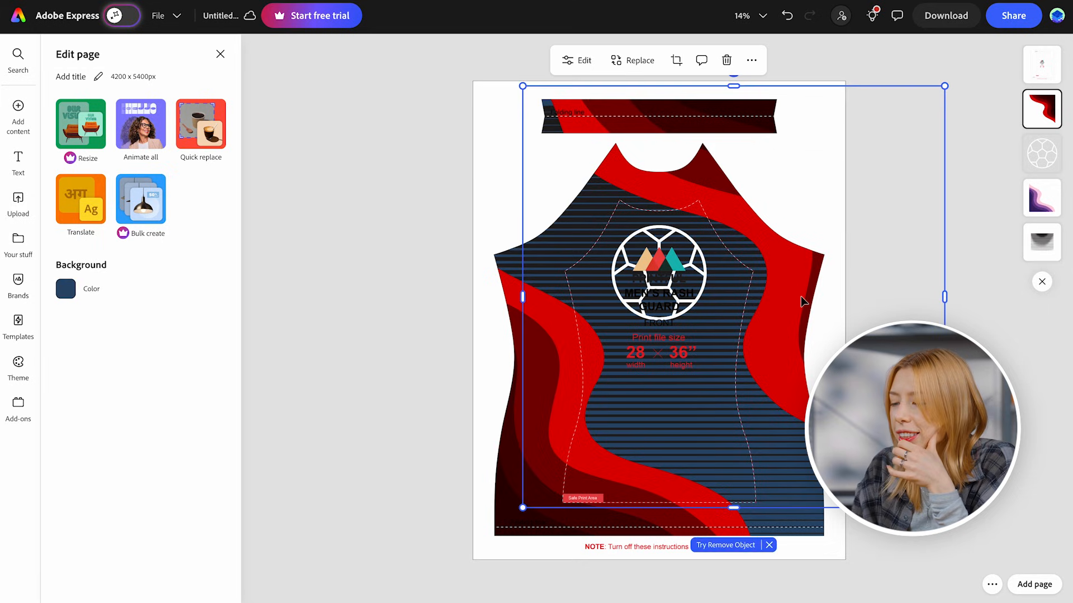
{"action": "left_click", "coordinate": [977, 309]}
Step: Browse the abstract design assets again and add the red halftone dot circle to the page
{"action": "left_click", "coordinate": [32, 125]}
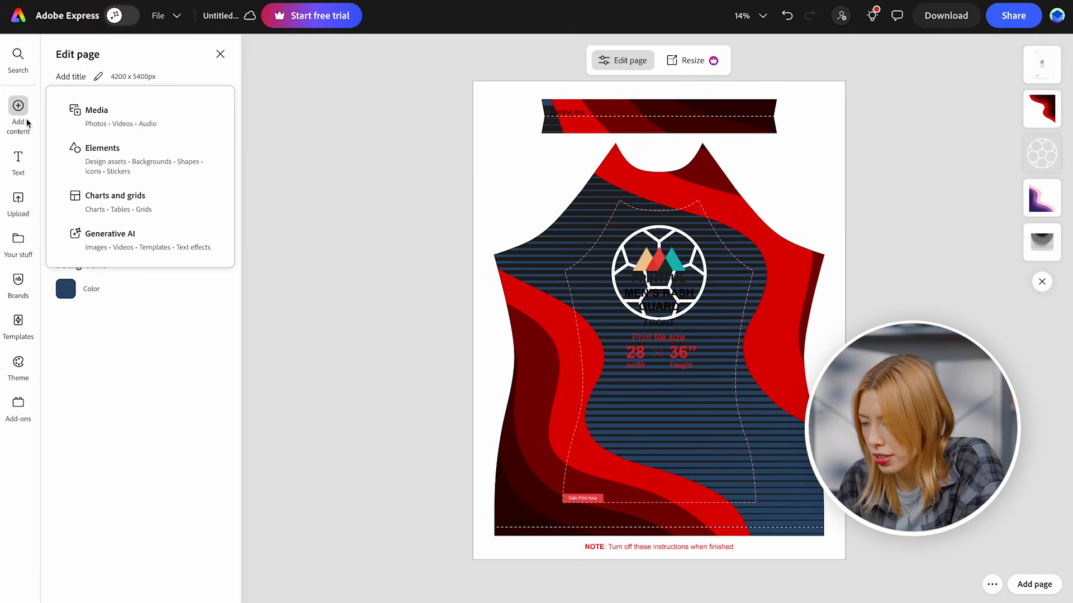
{"action": "left_click", "coordinate": [89, 151]}
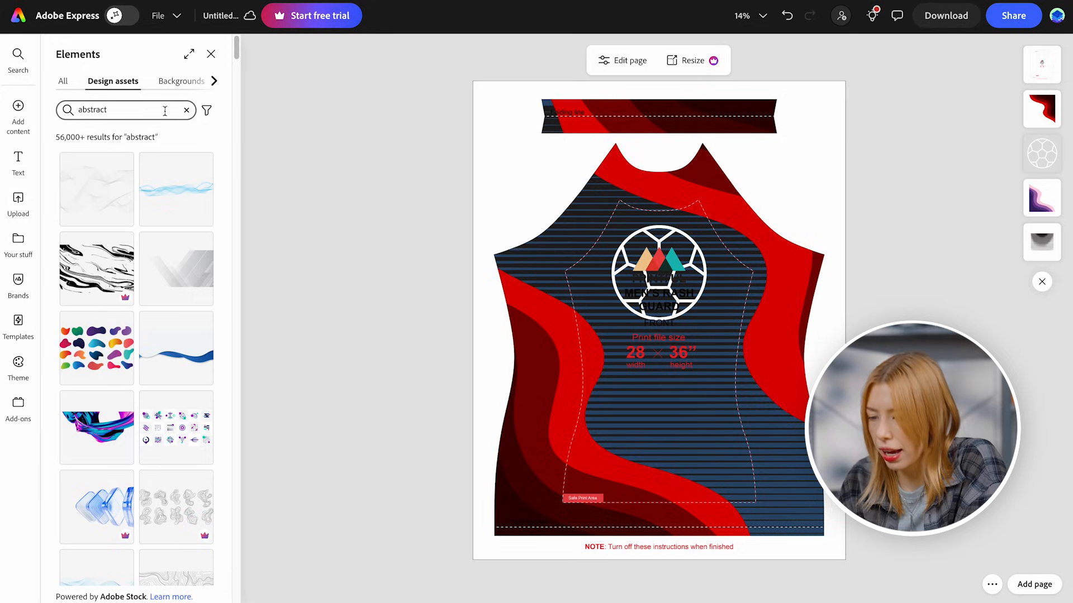
{"action": "left_click_drag", "start_coordinate": [236, 47], "coordinate": [243, 222]}
{"action": "scroll", "coordinate": [199, 361], "scroll_direction": "down", "scroll_amount": 10}
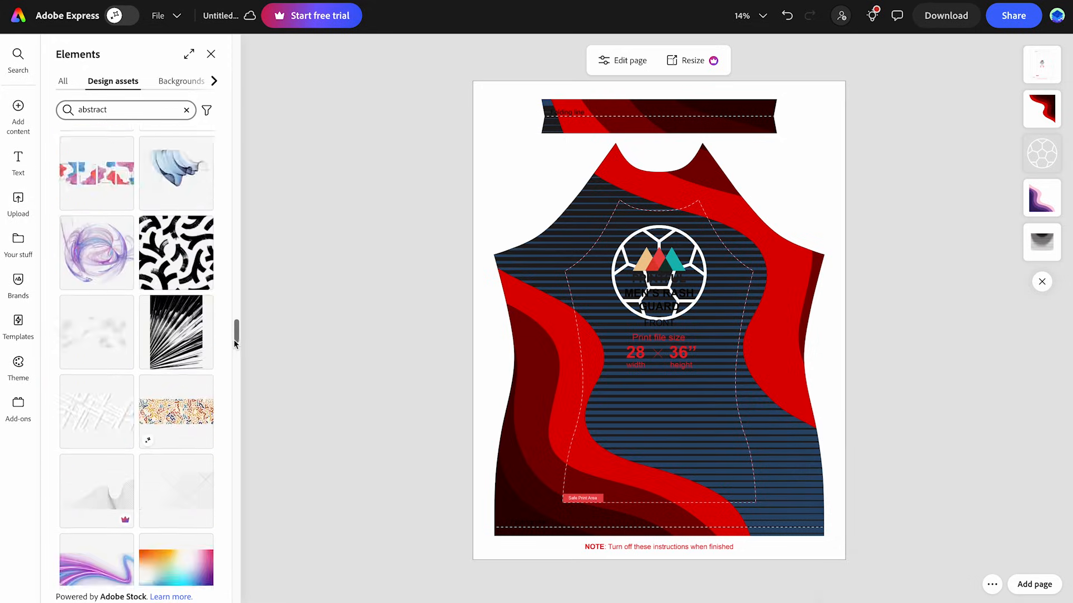
{"action": "scroll", "coordinate": [199, 360], "scroll_direction": "down", "scroll_amount": 10}
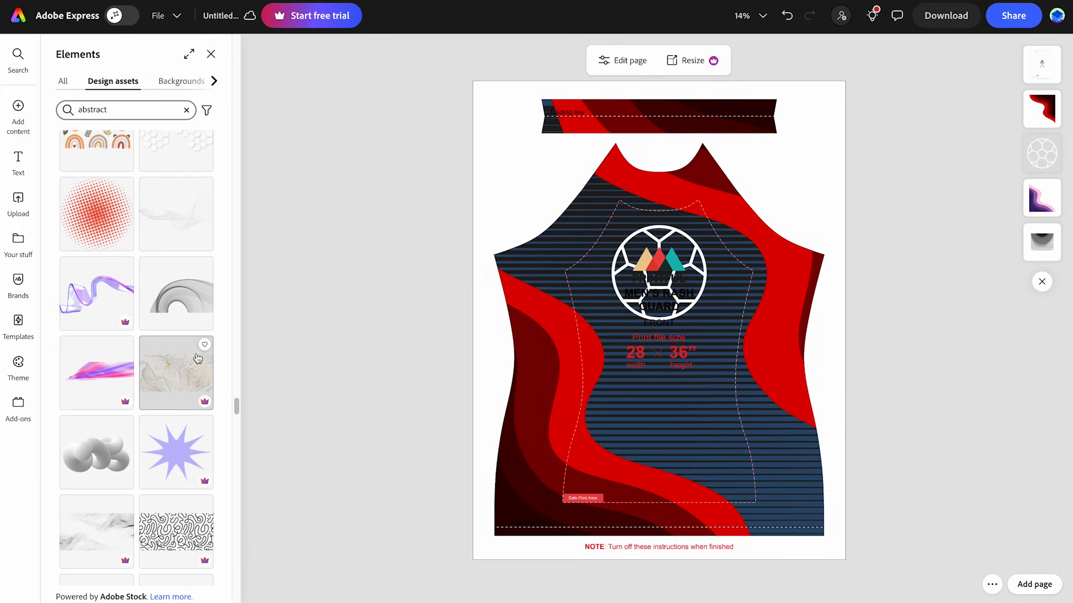
{"action": "left_click", "coordinate": [114, 246]}
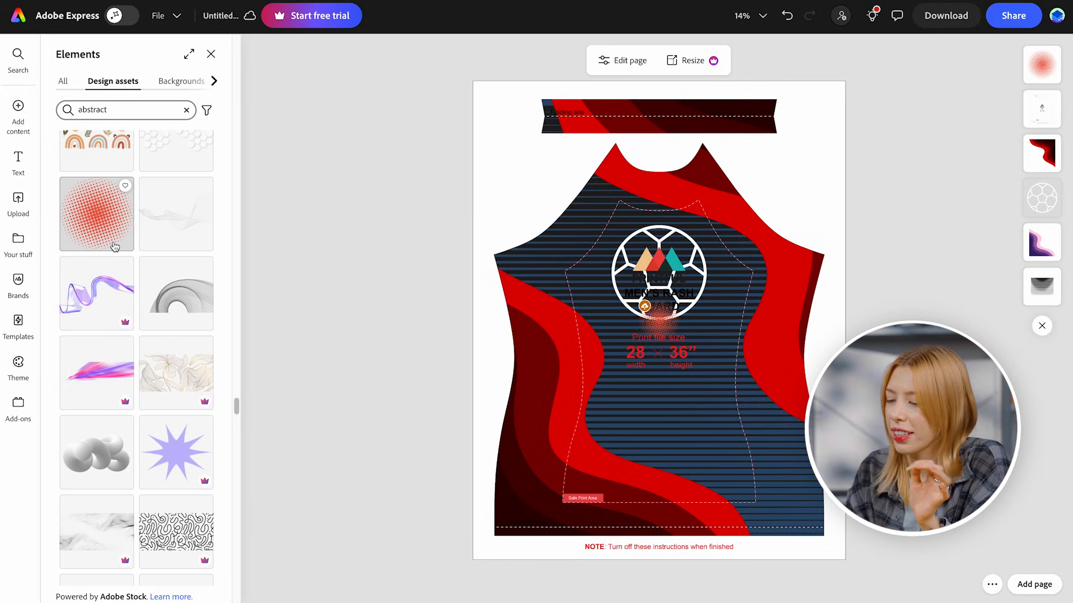
Step: Enlarge the halftone dot circle and place it over the shirt's lower right area
{"action": "left_click", "coordinate": [659, 321]}
{"action": "left_click_drag", "start_coordinate": [682, 341], "coordinate": [793, 455]}
{"action": "left_click_drag", "start_coordinate": [707, 381], "coordinate": [713, 456]}
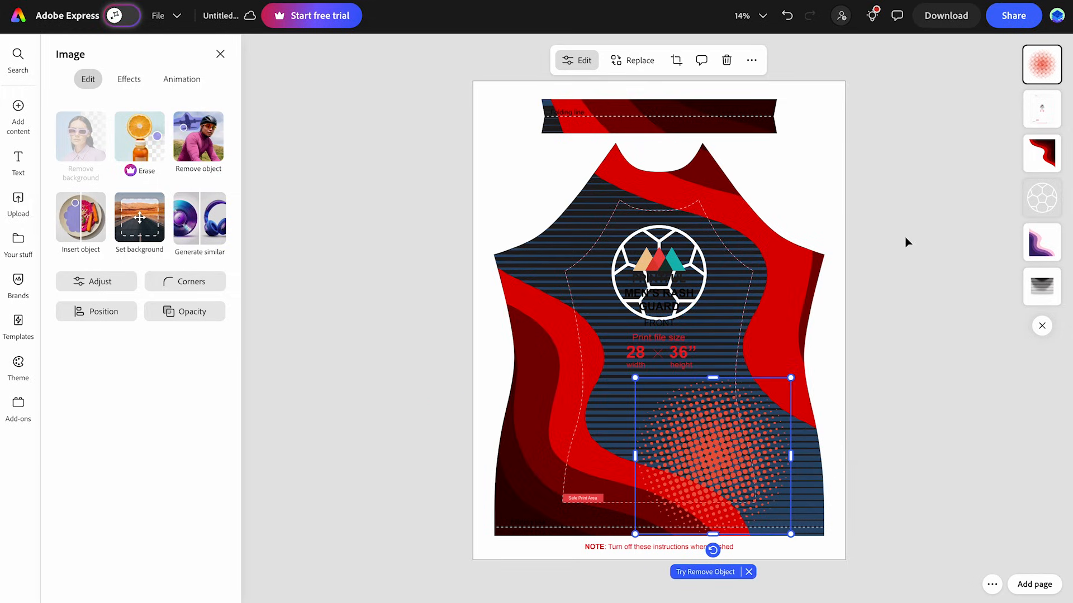
Step: Apply the Shadow filter and the Darken tone to the halftone dot circle
{"action": "left_click", "coordinate": [142, 87]}
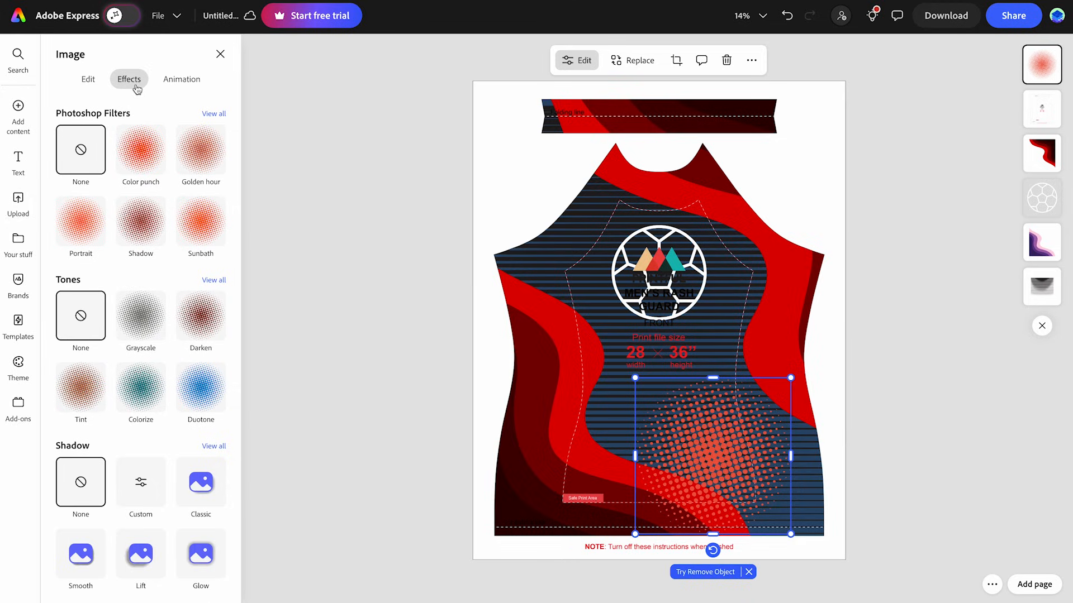
{"action": "left_click", "coordinate": [150, 224]}
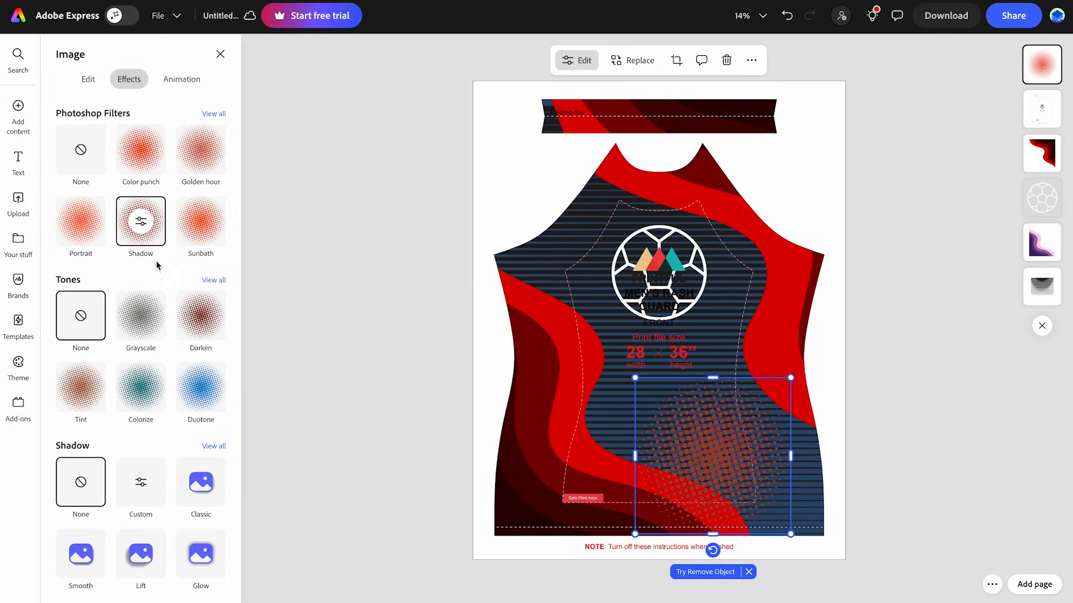
{"action": "left_click", "coordinate": [191, 332]}
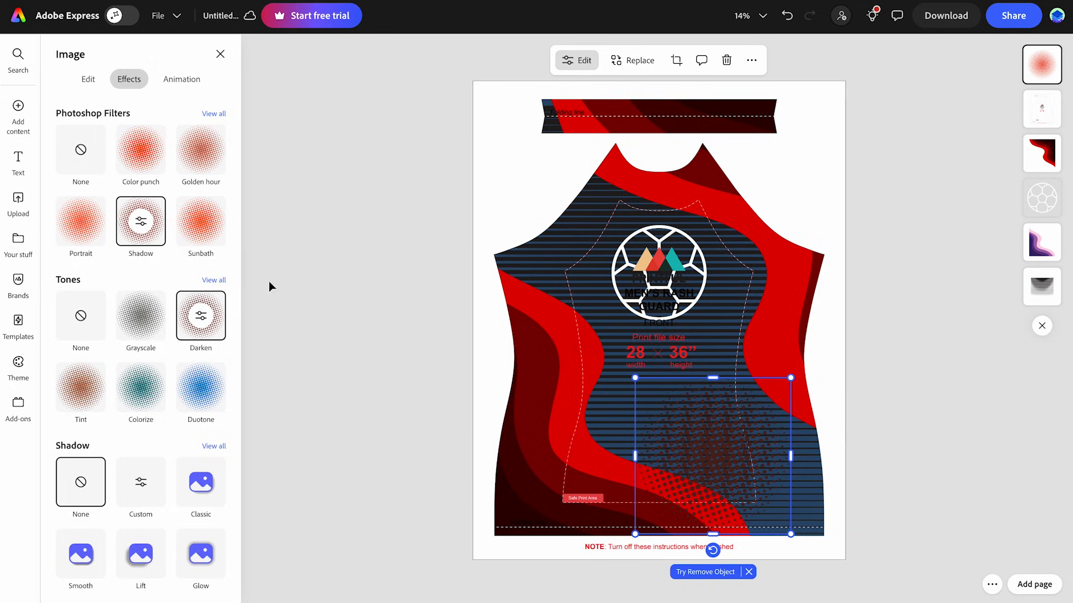
Step: Enlarge the darkened halftone circle across the lower right of the shirt and move its layer to the bottom of the stack
{"action": "left_click_drag", "start_coordinate": [791, 377], "coordinate": [877, 366]}
{"action": "left_click_drag", "start_coordinate": [793, 416], "coordinate": [737, 455]}
{"action": "left_click_drag", "start_coordinate": [1042, 79], "coordinate": [1042, 289]}
{"action": "left_click", "coordinate": [967, 337]}
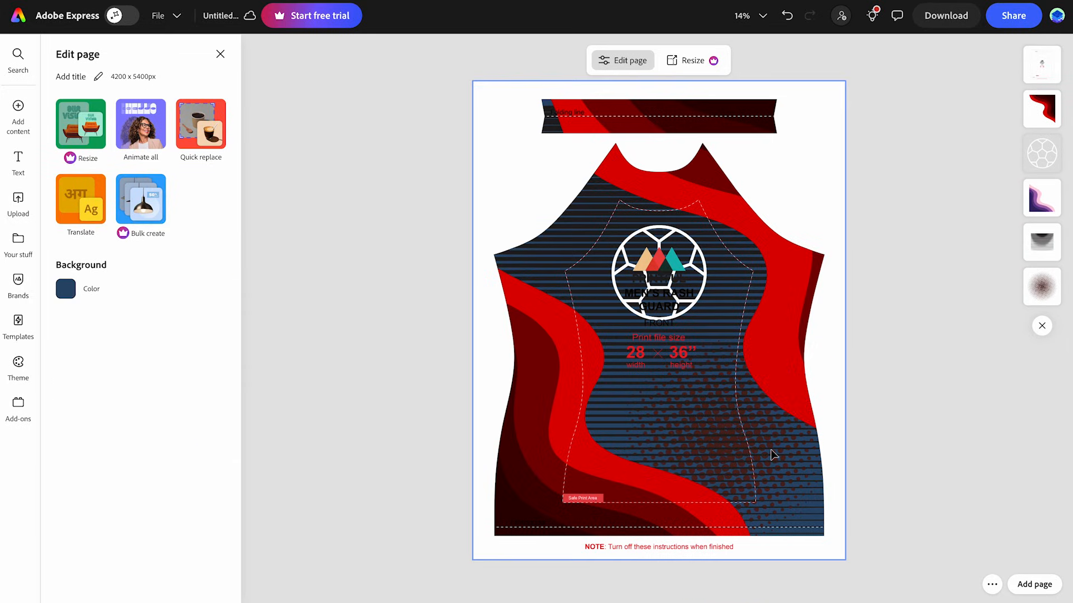
Step: Browse further through the abstract design assets and add the yellow and navy wave graphic to the page
{"action": "left_click", "coordinate": [749, 454]}
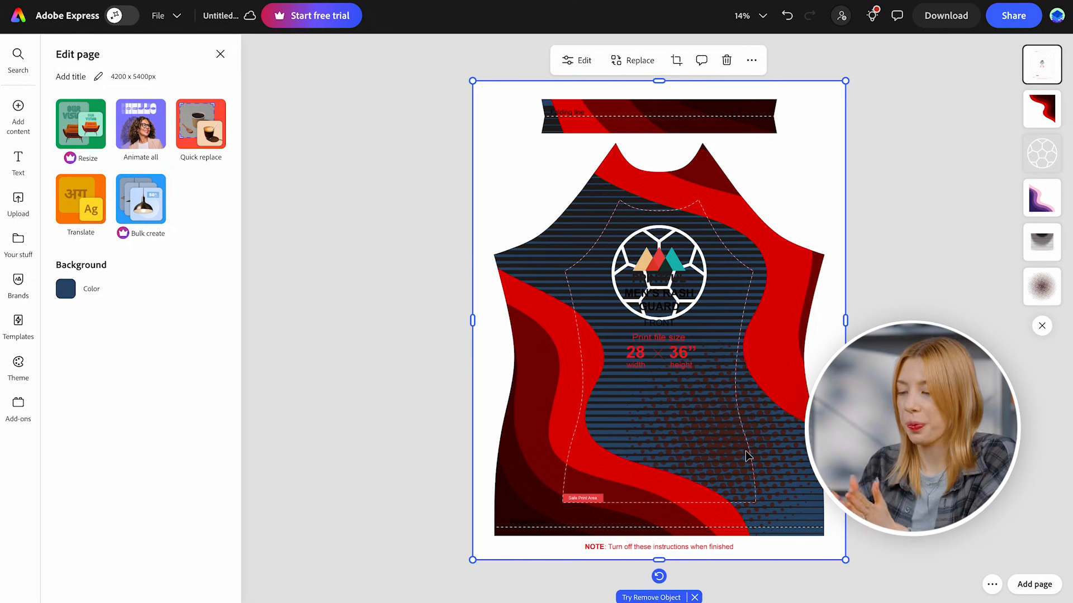
{"action": "left_click", "coordinate": [22, 133]}
{"action": "left_click", "coordinate": [84, 146]}
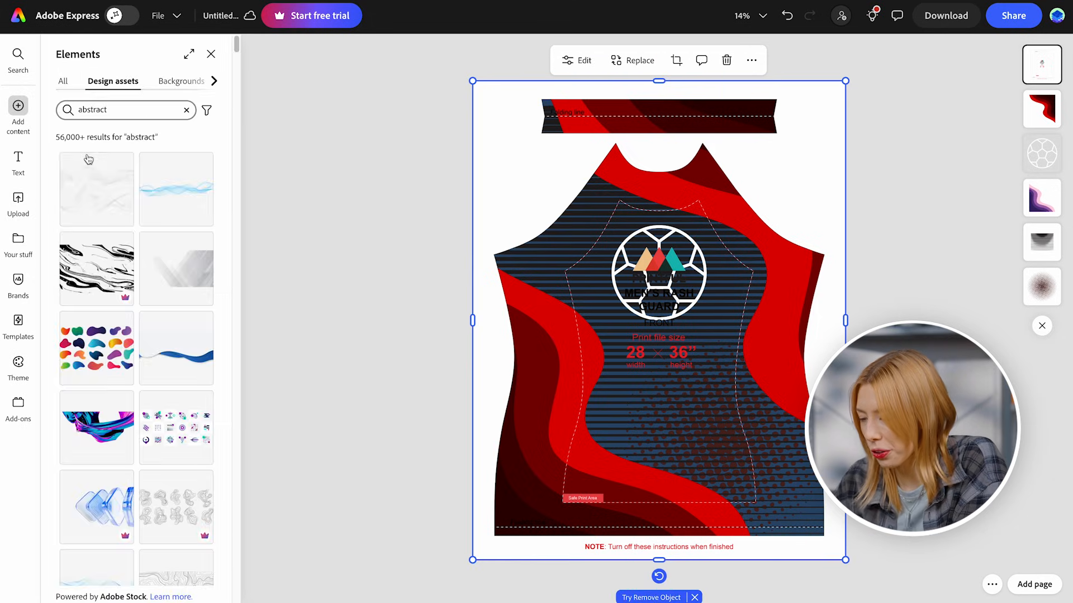
{"action": "left_click_drag", "start_coordinate": [237, 46], "coordinate": [261, 504]}
{"action": "scroll", "coordinate": [169, 402], "scroll_direction": "down", "scroll_amount": 5}
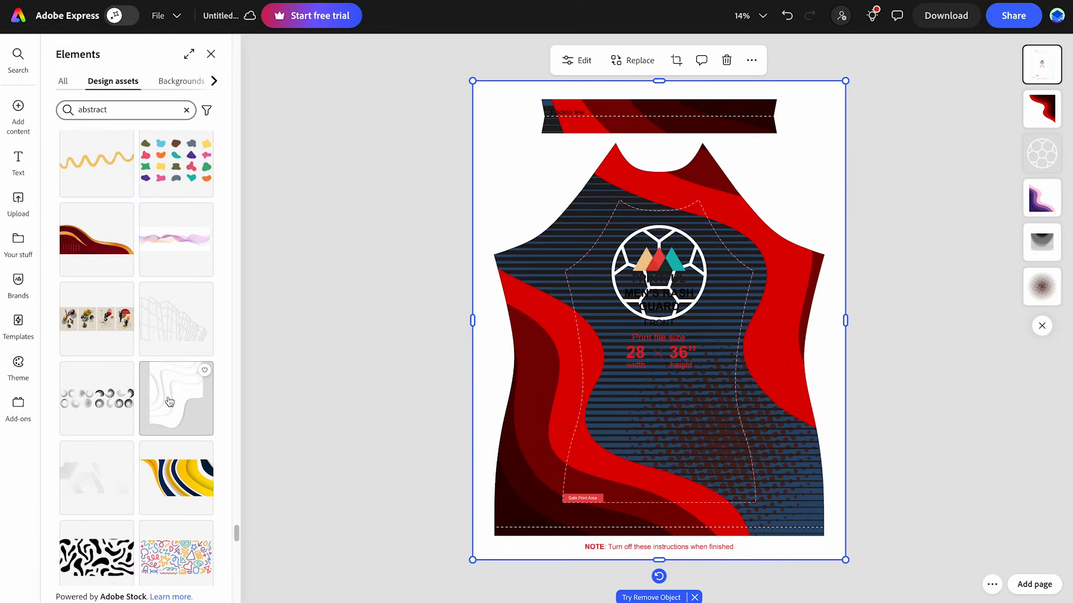
{"action": "scroll", "coordinate": [170, 402], "scroll_direction": "down", "scroll_amount": 1}
{"action": "left_click", "coordinate": [169, 400]}
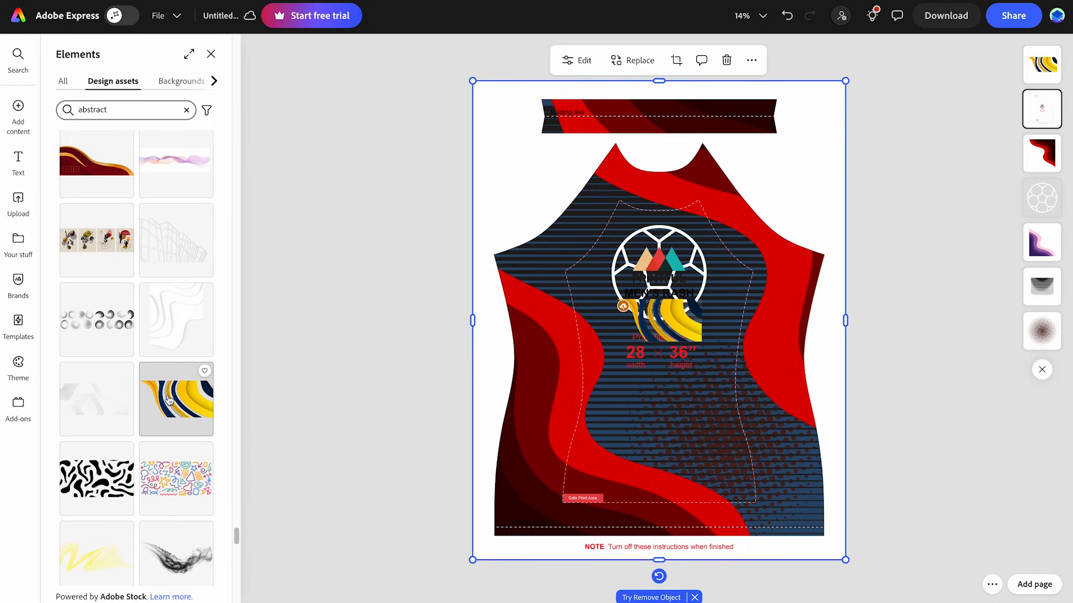
Step: Enlarge the yellow and navy wave graphic and apply the Crimson duotone to it
{"action": "left_click", "coordinate": [660, 321]}
{"action": "left_click_drag", "start_coordinate": [702, 343], "coordinate": [857, 449]}
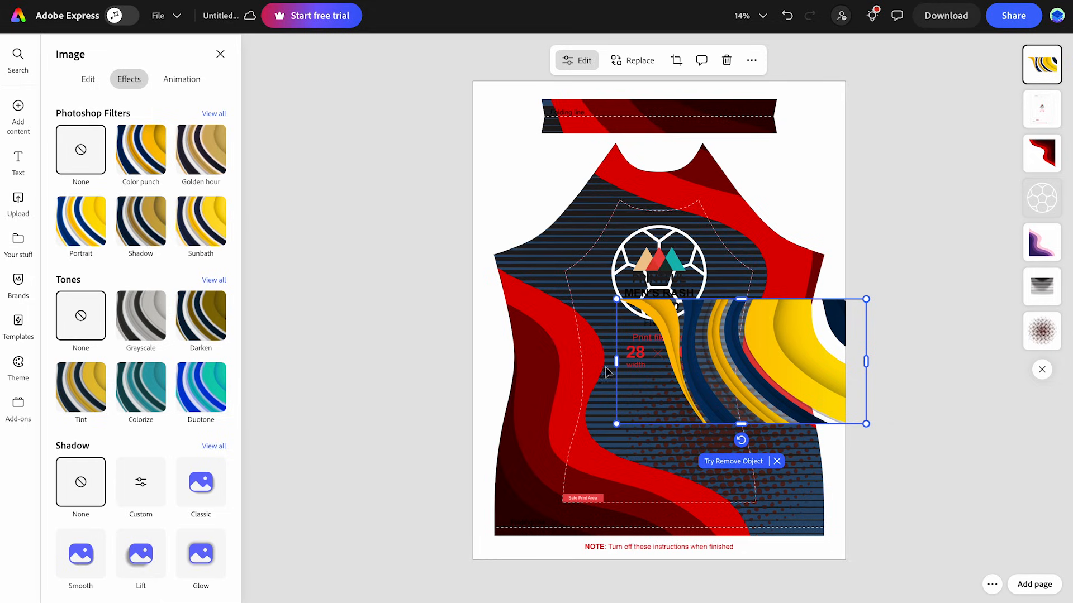
{"action": "left_click", "coordinate": [220, 281]}
{"action": "scroll", "coordinate": [176, 311], "scroll_direction": "down", "scroll_amount": 5}
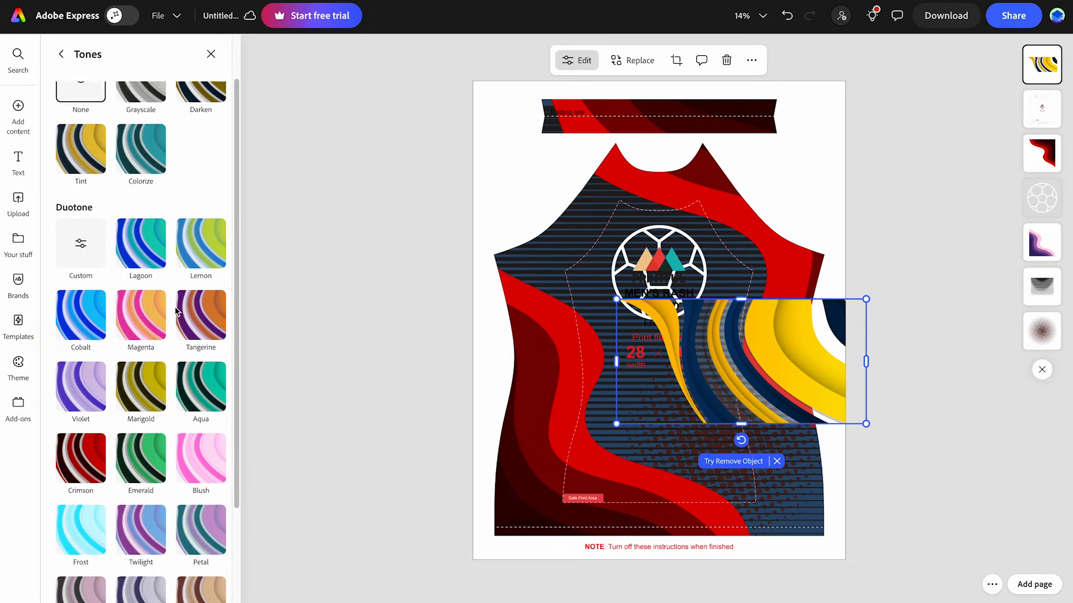
{"action": "left_click", "coordinate": [74, 334]}
Step: Enlarge and rotate the crimson wave graphic across the shirt's lower right, and move its layer directly above the striped halftone
{"action": "left_click_drag", "start_coordinate": [866, 424], "coordinate": [1051, 517]}
{"action": "left_click_drag", "start_coordinate": [832, 533], "coordinate": [279, 581]}
{"action": "left_click_drag", "start_coordinate": [1047, 75], "coordinate": [1042, 240]}
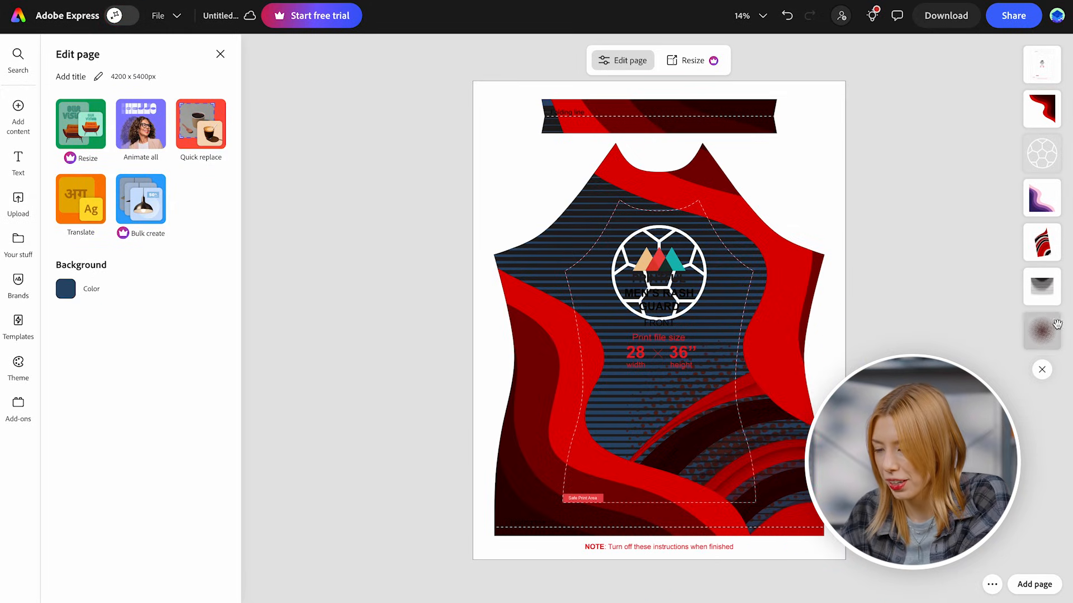
Step: Move the halftone dot circle to the upper left of the shirt
{"action": "left_click", "coordinate": [1041, 330]}
{"action": "left_click_drag", "start_coordinate": [671, 398], "coordinate": [467, 201]}
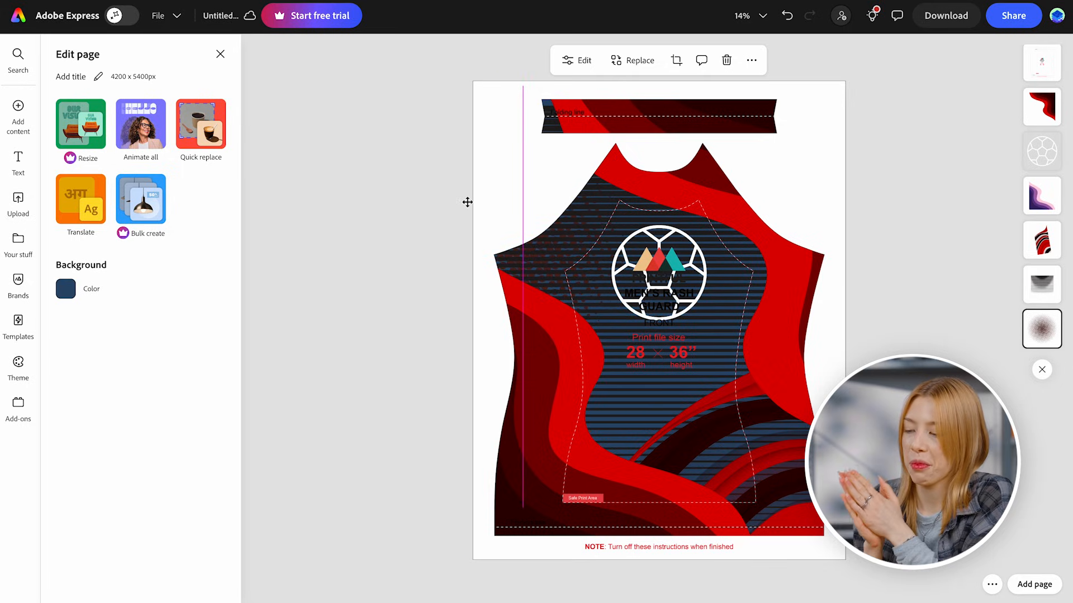
{"action": "left_click", "coordinate": [928, 271]}
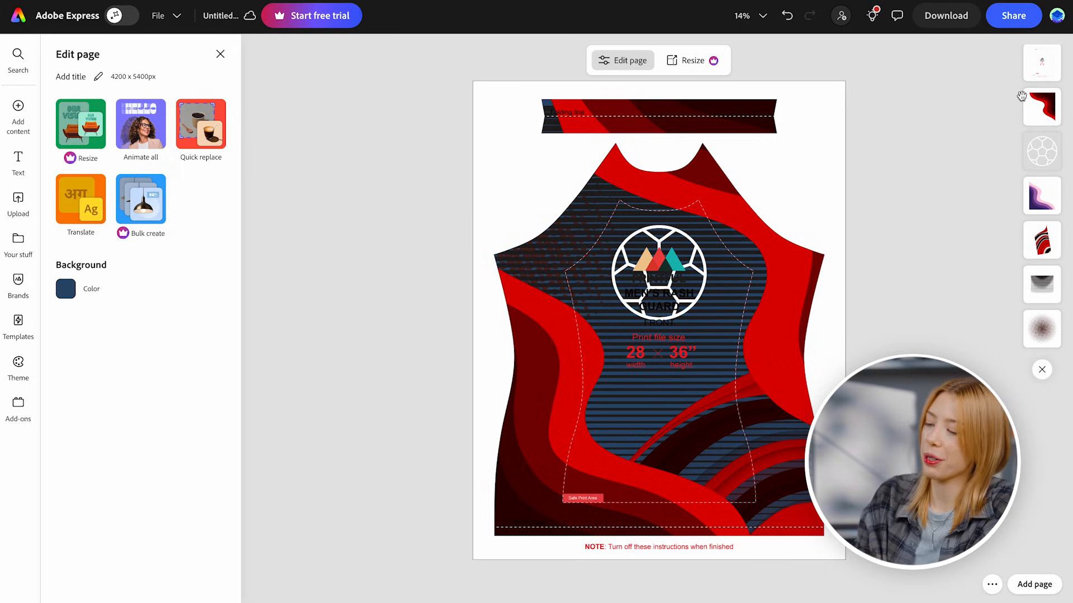
Step: Set the opacity of the front print template layer to 0%
{"action": "left_click", "coordinate": [1042, 76]}
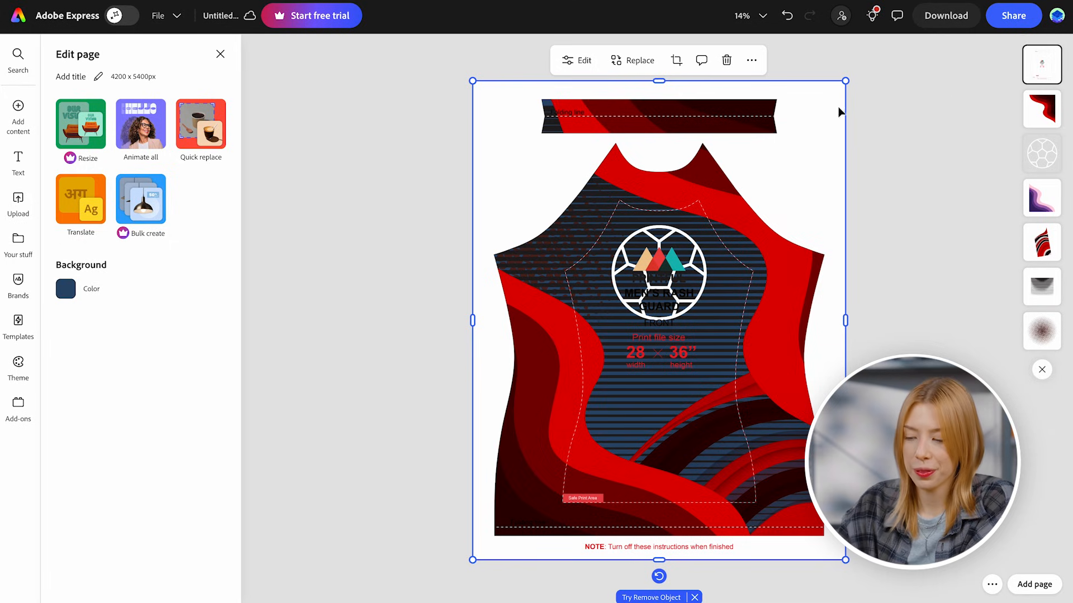
{"action": "left_click", "coordinate": [587, 63]}
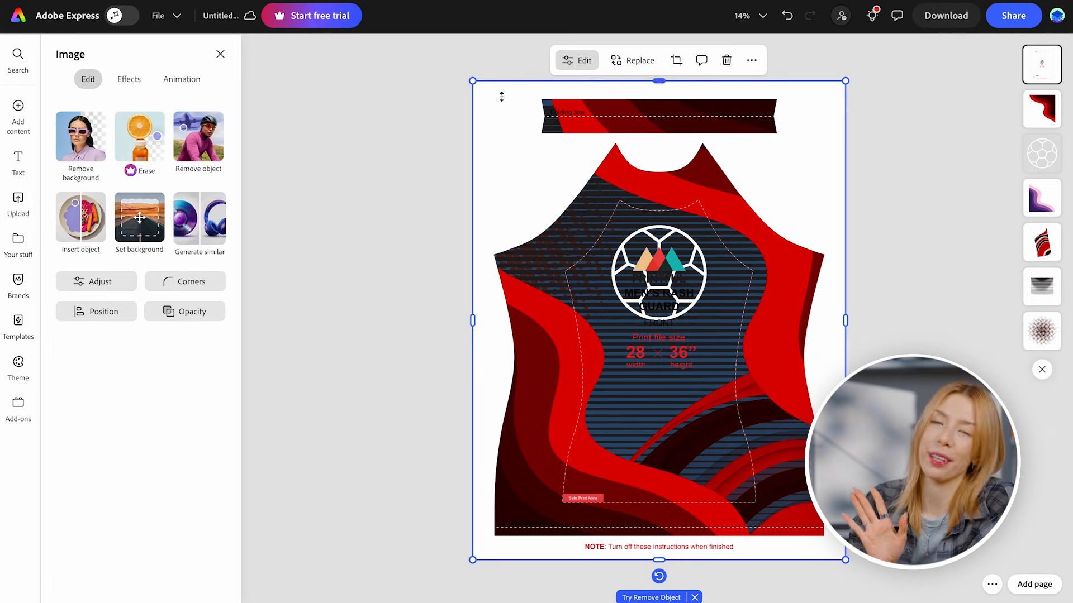
{"action": "left_click", "coordinate": [168, 313]}
{"action": "left_click_drag", "start_coordinate": [261, 372], "coordinate": [140, 401]}
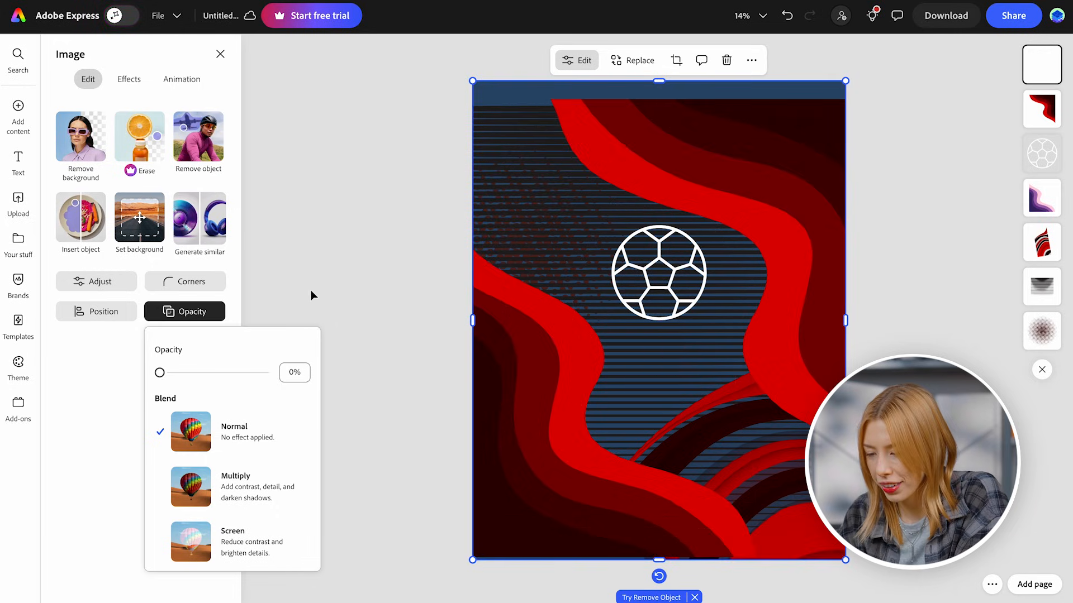
{"action": "left_click", "coordinate": [317, 293]}
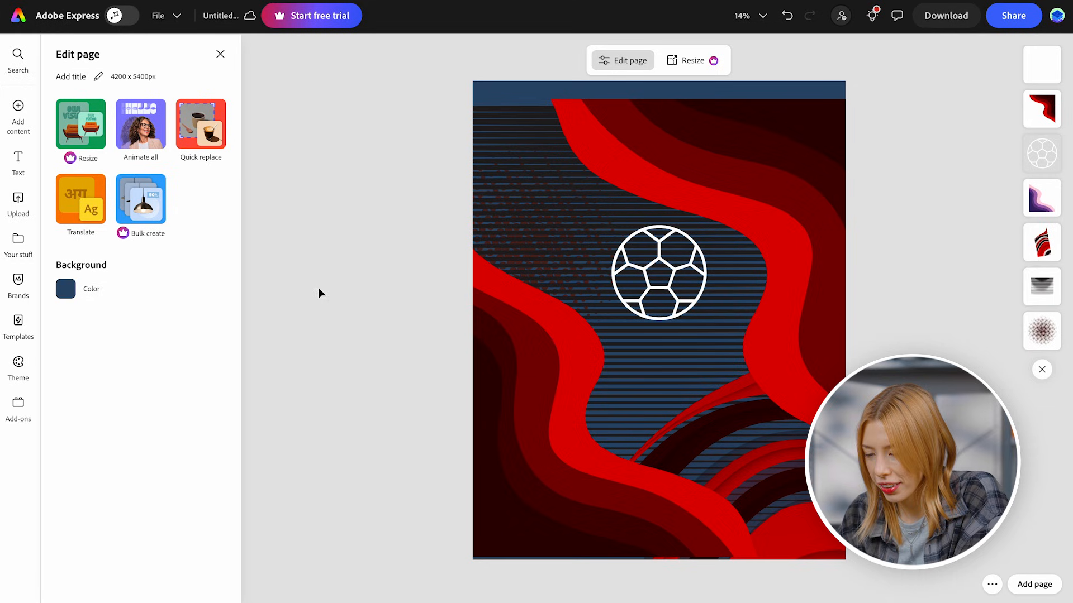
Step: Download the front design as a PNG at 4,200 x 5,400 px
{"action": "left_click", "coordinate": [177, 18]}
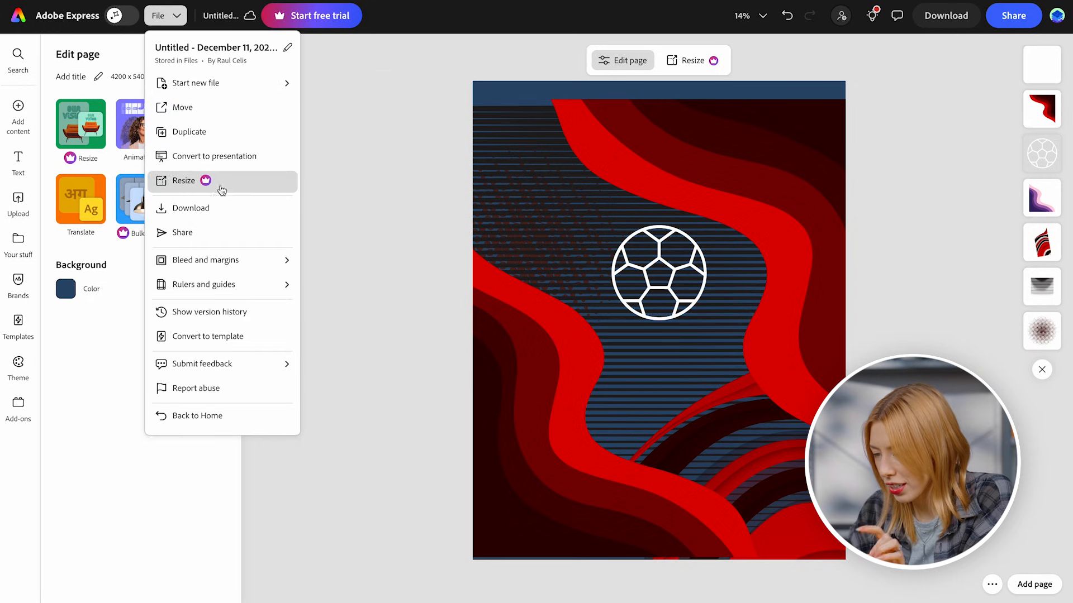
{"action": "left_click", "coordinate": [165, 208]}
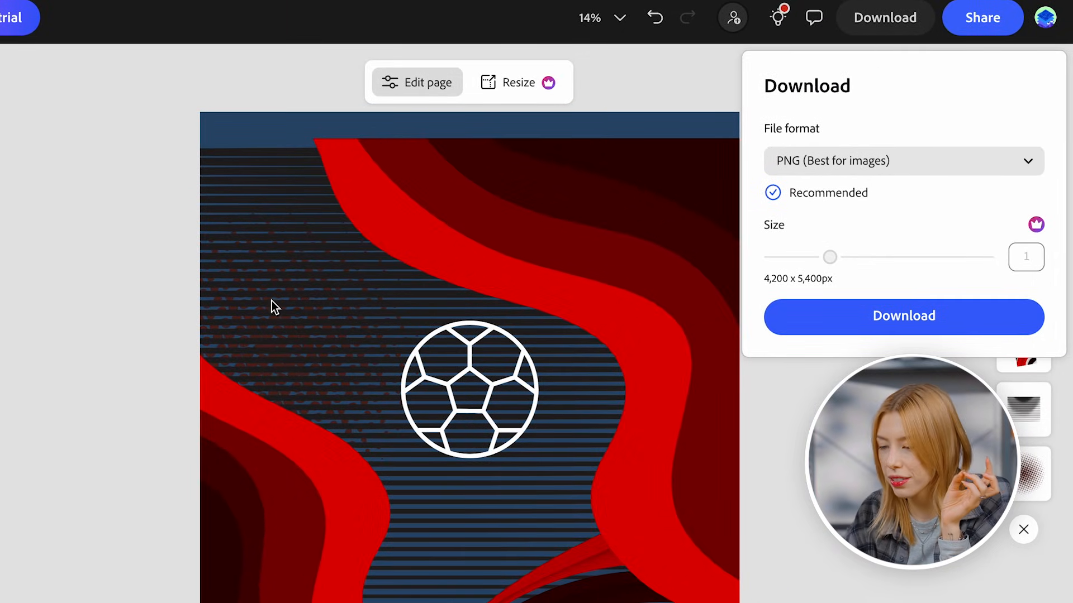
{"action": "left_click", "coordinate": [923, 334]}
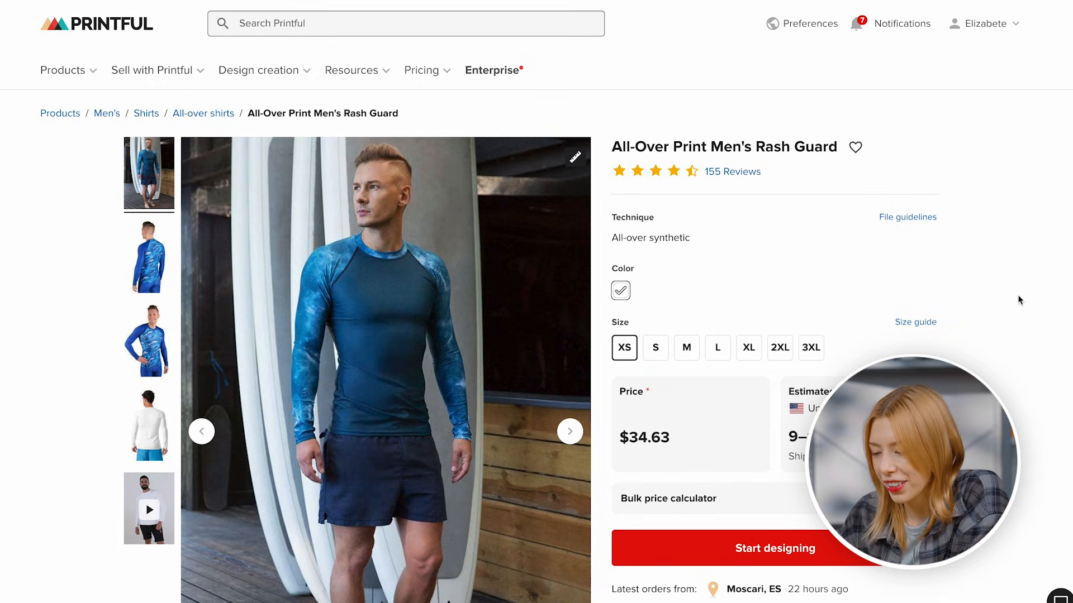
Step: Switch to Printful and start designing the All-Over Print Men's Rash Guard for the Worldwide store
{"action": "left_click", "coordinate": [787, 543]}
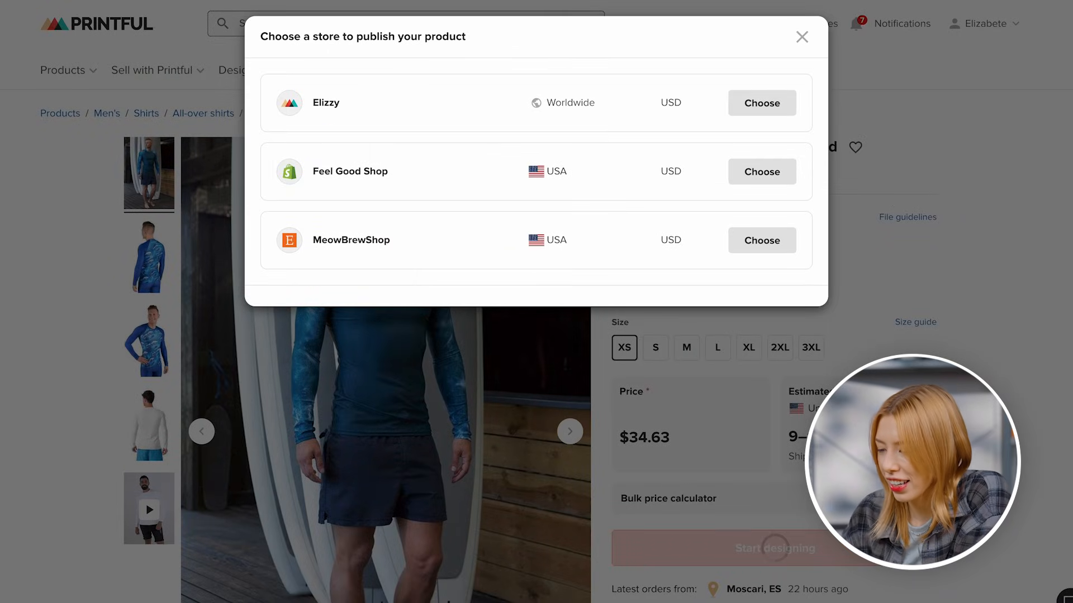
{"action": "left_click", "coordinate": [776, 112]}
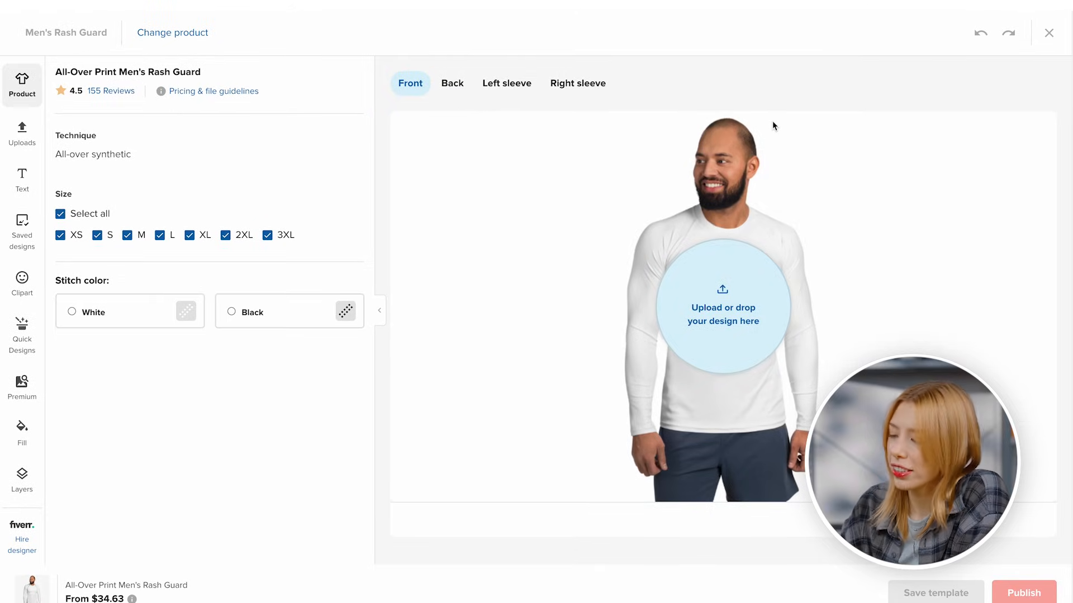
Step: Apply 1.-Front-World-Cup-USA-Design.png from the file library to the shirt's front and show the mockups
{"action": "left_click", "coordinate": [733, 304]}
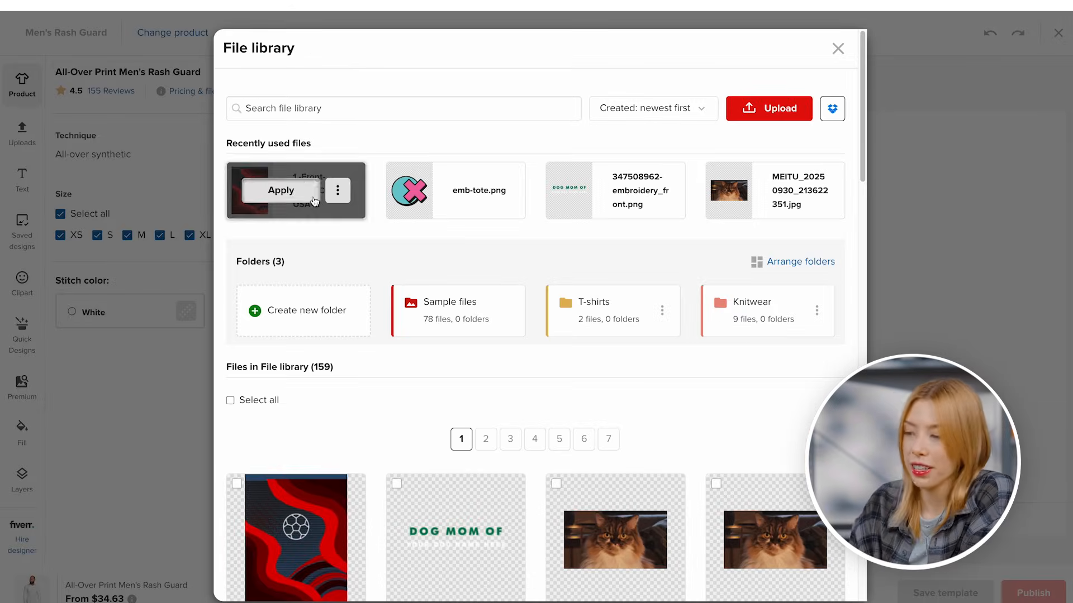
{"action": "left_click", "coordinate": [314, 202]}
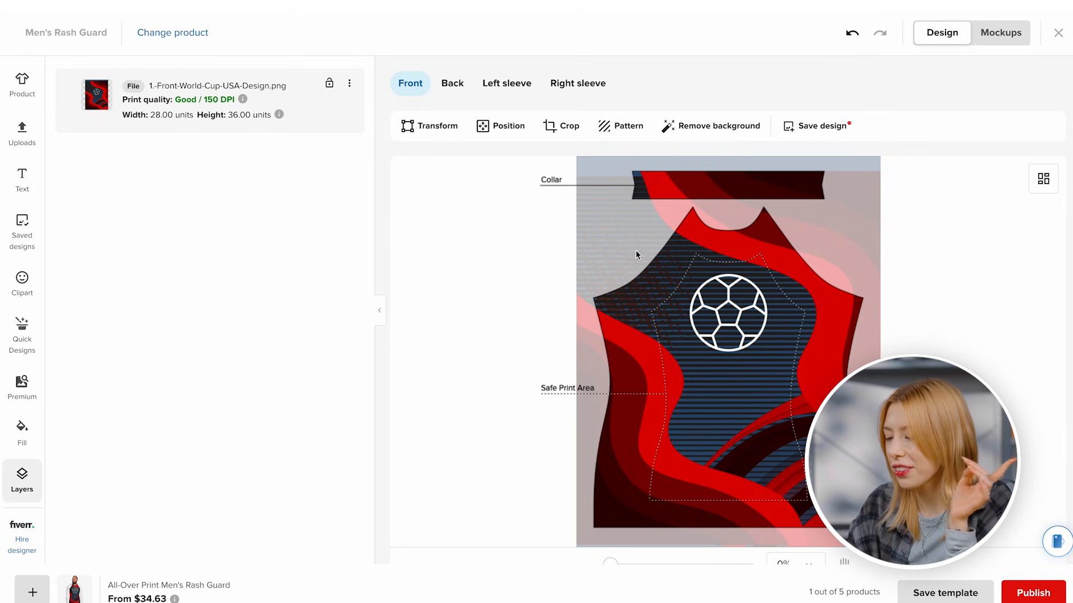
{"action": "left_click", "coordinate": [1018, 33]}
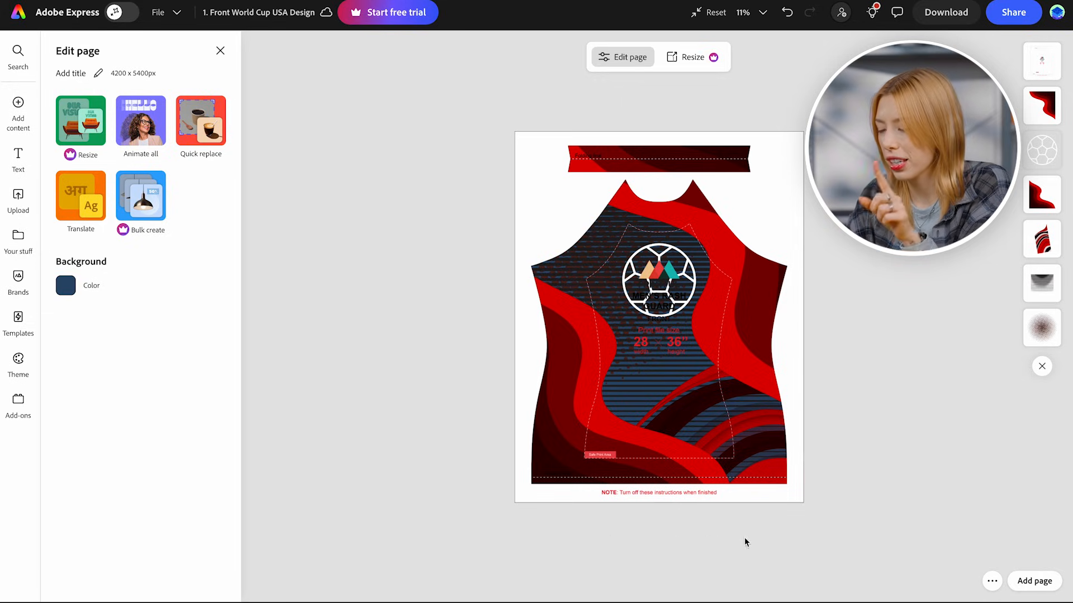
Step: In Adobe Express, place the men's rash guard back template PSD on a new same-size page, scaled to fill the page
{"action": "left_click", "coordinate": [1044, 582]}
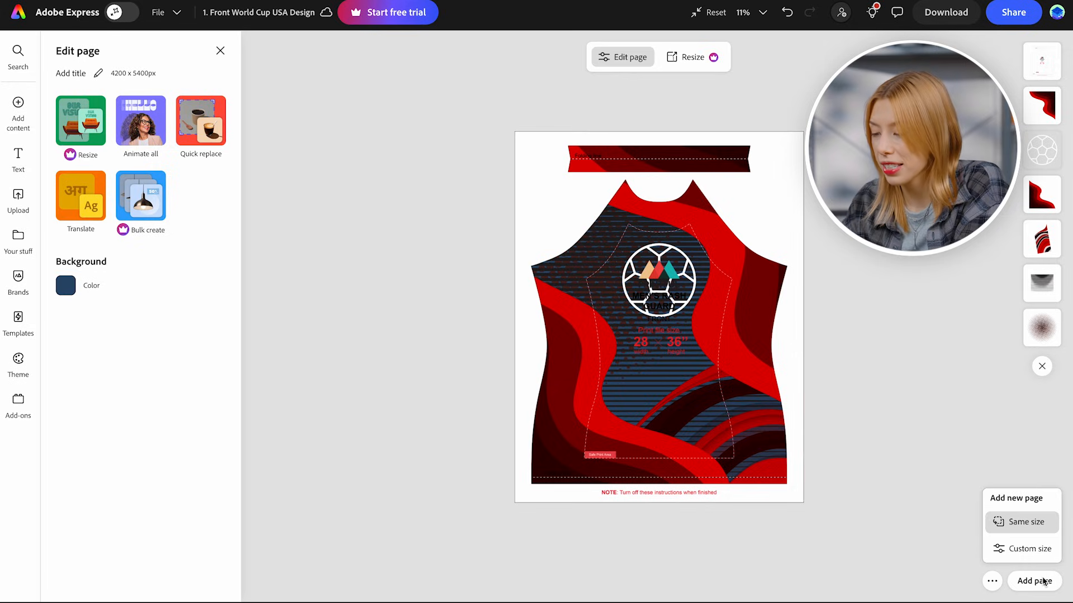
{"action": "left_click", "coordinate": [1041, 531]}
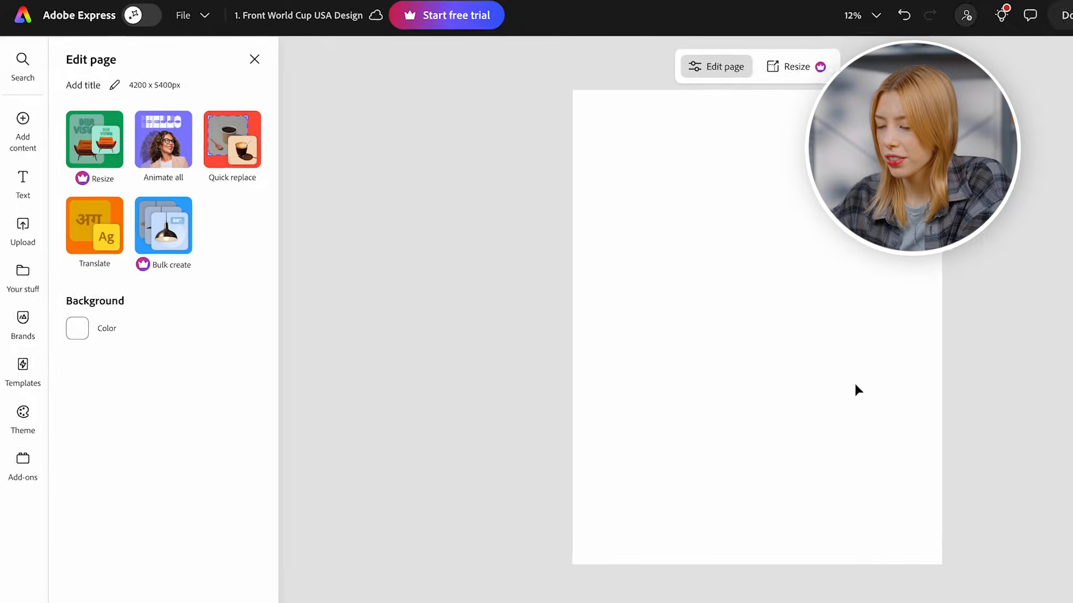
{"action": "mouse_move", "coordinate": [24, 149]}
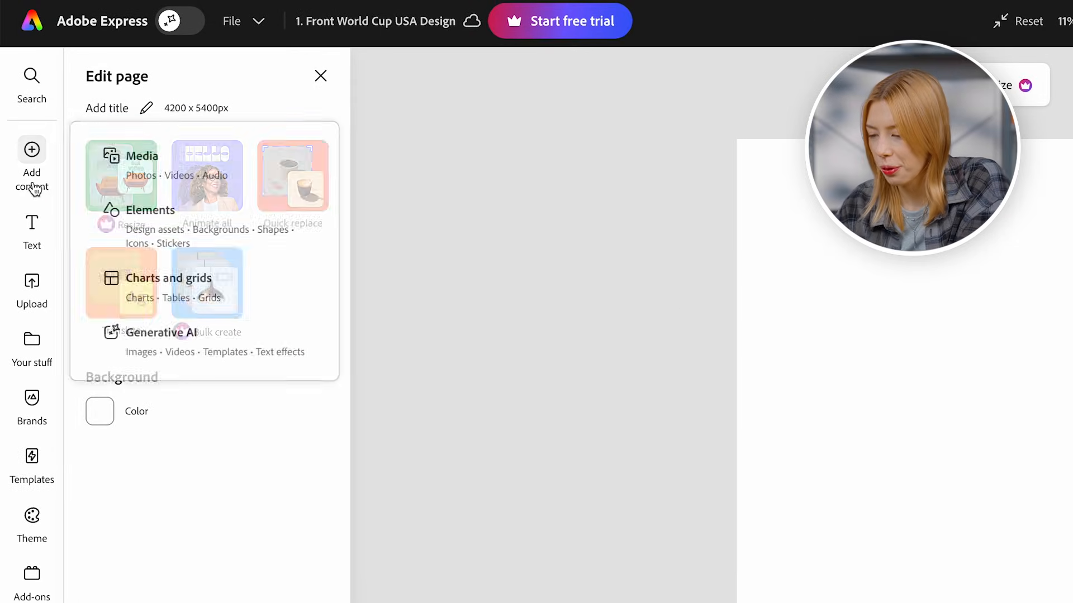
{"action": "left_click", "coordinate": [162, 180]}
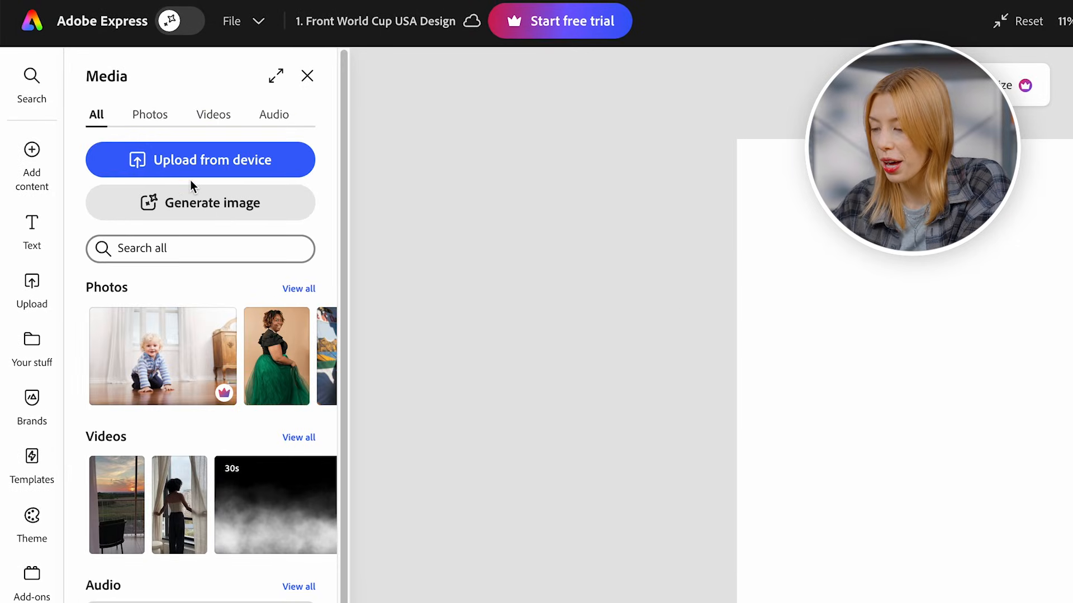
{"action": "left_click", "coordinate": [236, 160]}
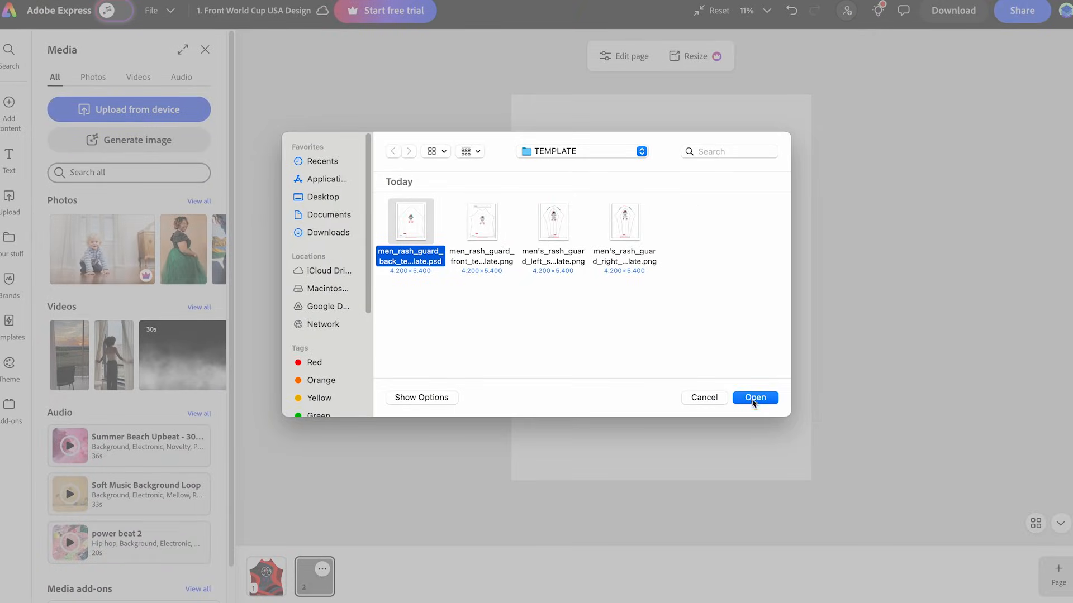
{"action": "left_click", "coordinate": [754, 398]}
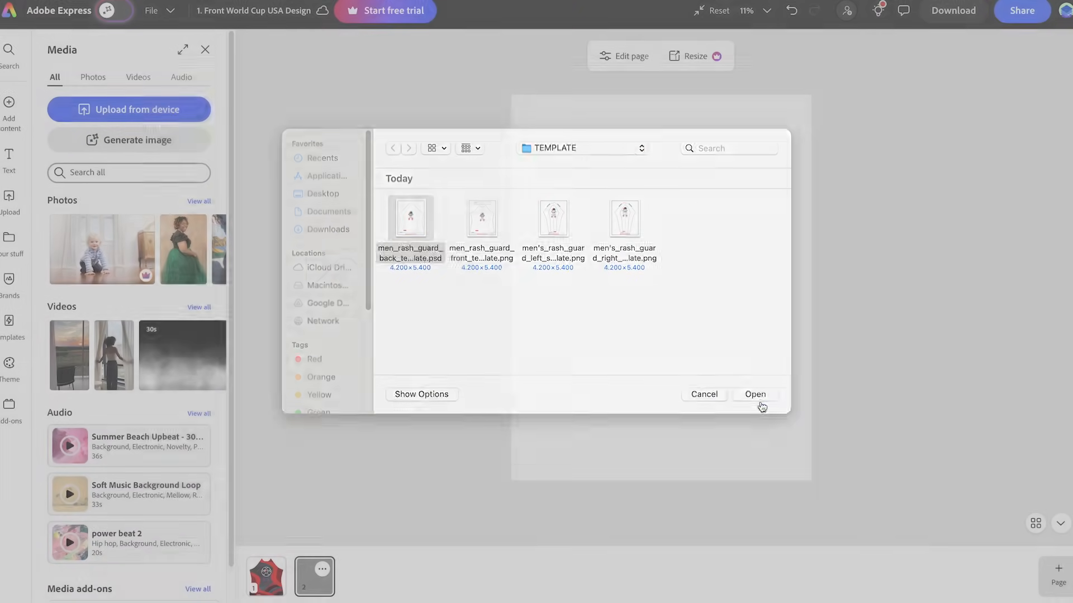
{"action": "left_click", "coordinate": [853, 511]}
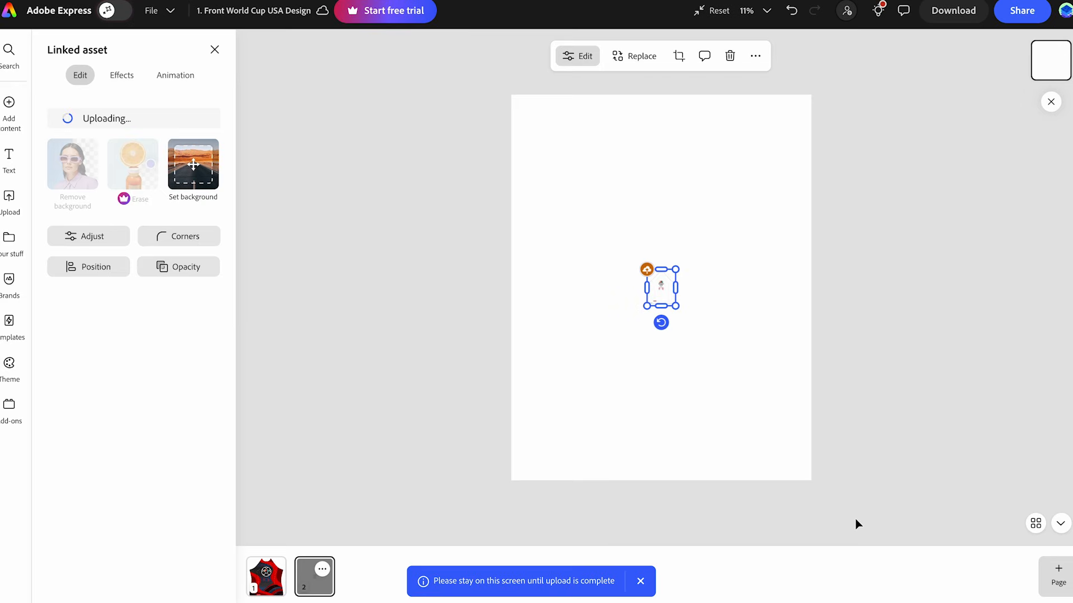
{"action": "left_click_drag", "start_coordinate": [663, 293], "coordinate": [825, 474]}
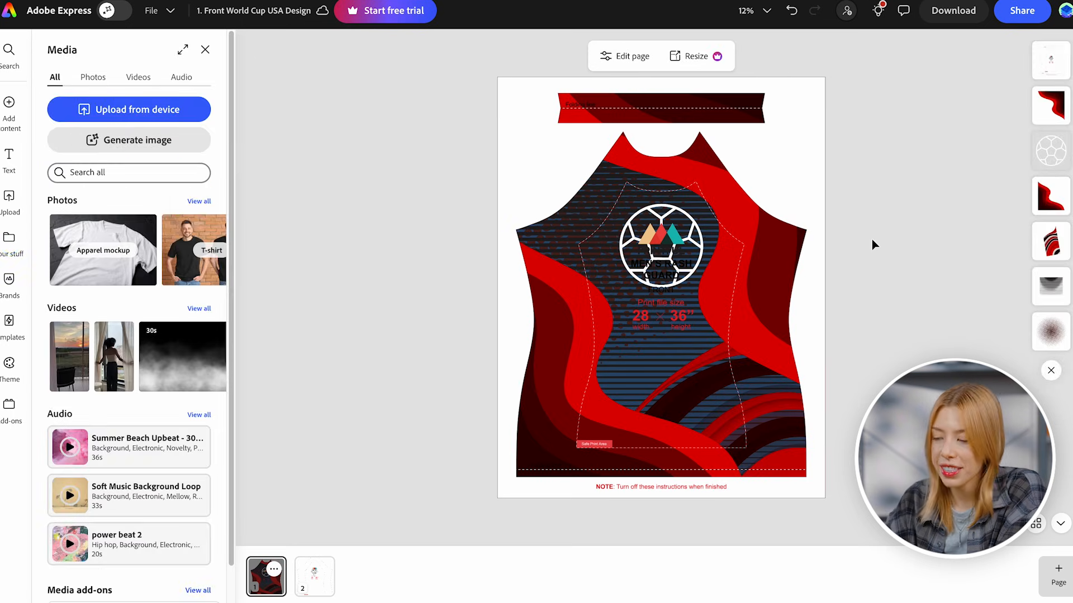
Step: Copy all layers of the front design and paste them onto the back template page
{"action": "left_click_drag", "start_coordinate": [879, 492], "coordinate": [435, 72]}
{"action": "left_click", "coordinate": [315, 576]}
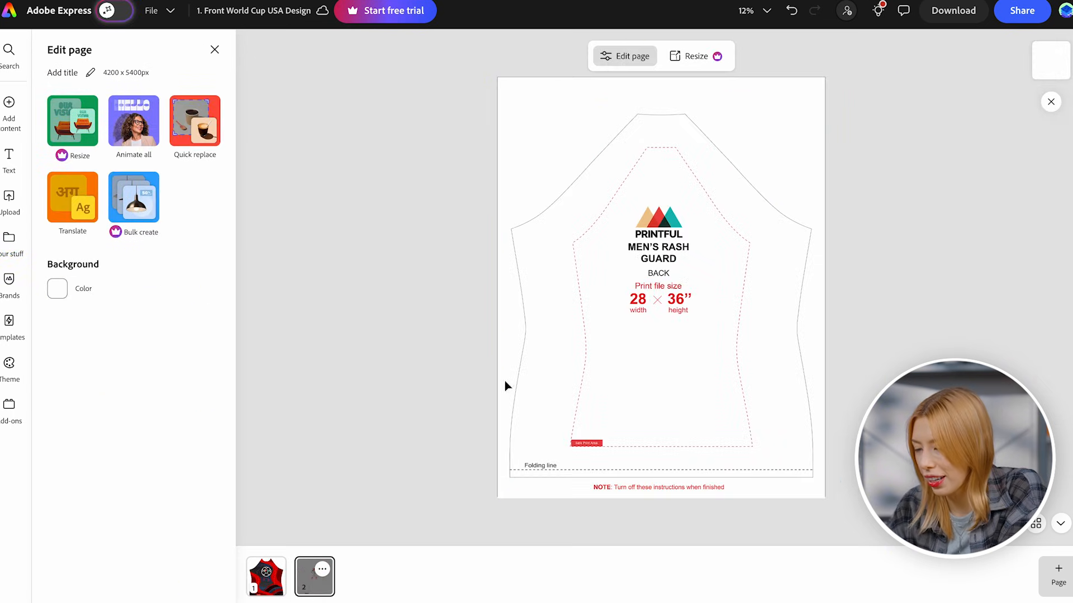
{"action": "key", "text": "ctrl+v"}
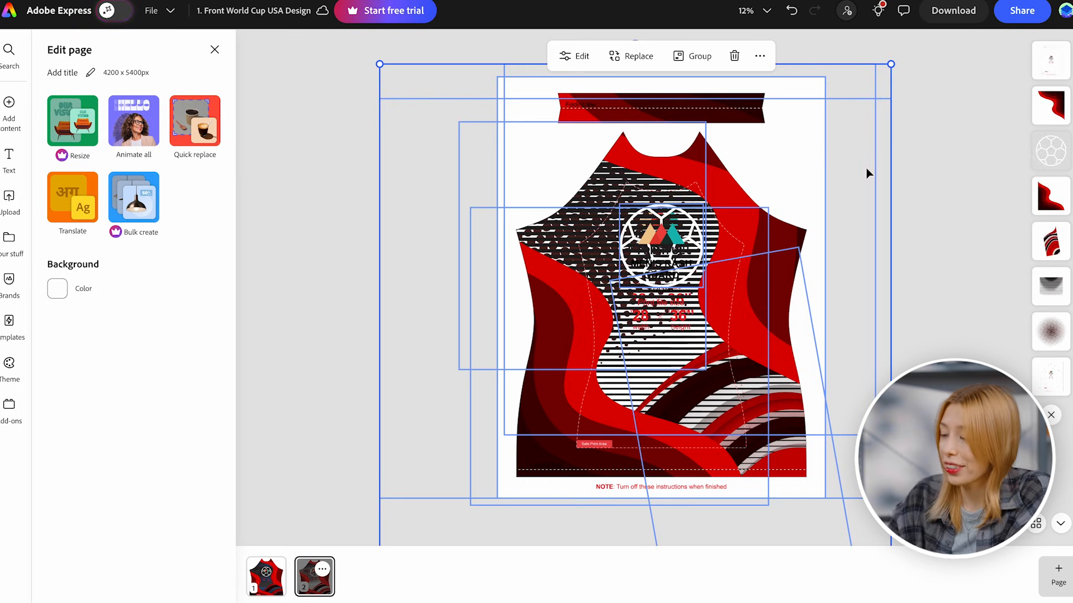
{"action": "left_click", "coordinate": [927, 166]}
Step: Bring the back template layer to the top of the stack and delete the pasted front template and soccer ball
{"action": "left_click_drag", "start_coordinate": [1050, 377], "coordinate": [1050, 61]}
{"action": "left_click", "coordinate": [1050, 151]}
{"action": "key", "text": "Delete"}
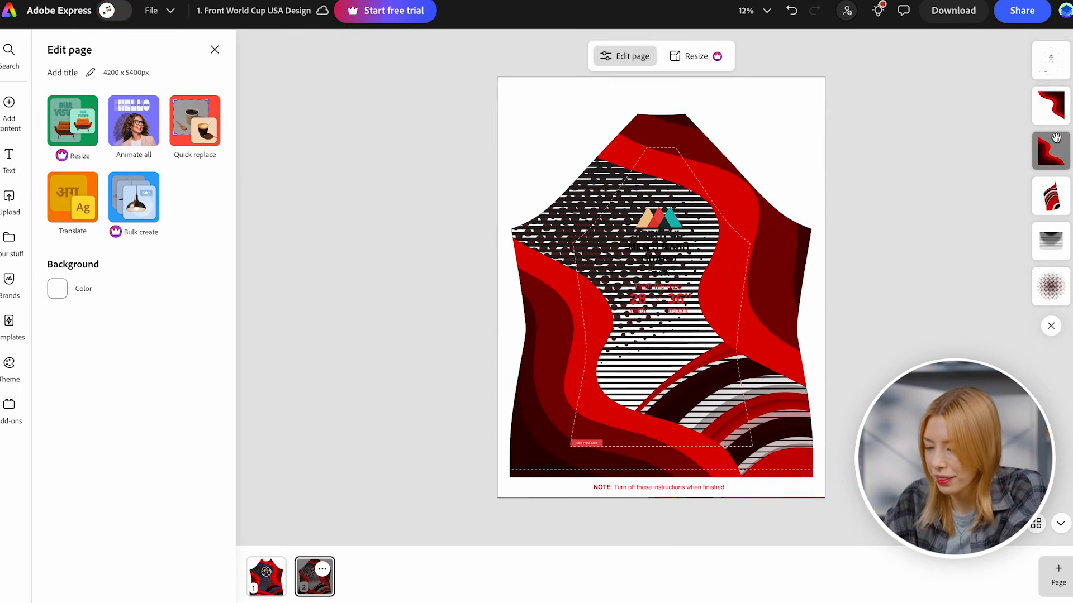
Step: Shrink the halftone dot circle toward the upper left of the back design
{"action": "left_click", "coordinate": [1050, 239]}
{"action": "left_click", "coordinate": [1050, 284]}
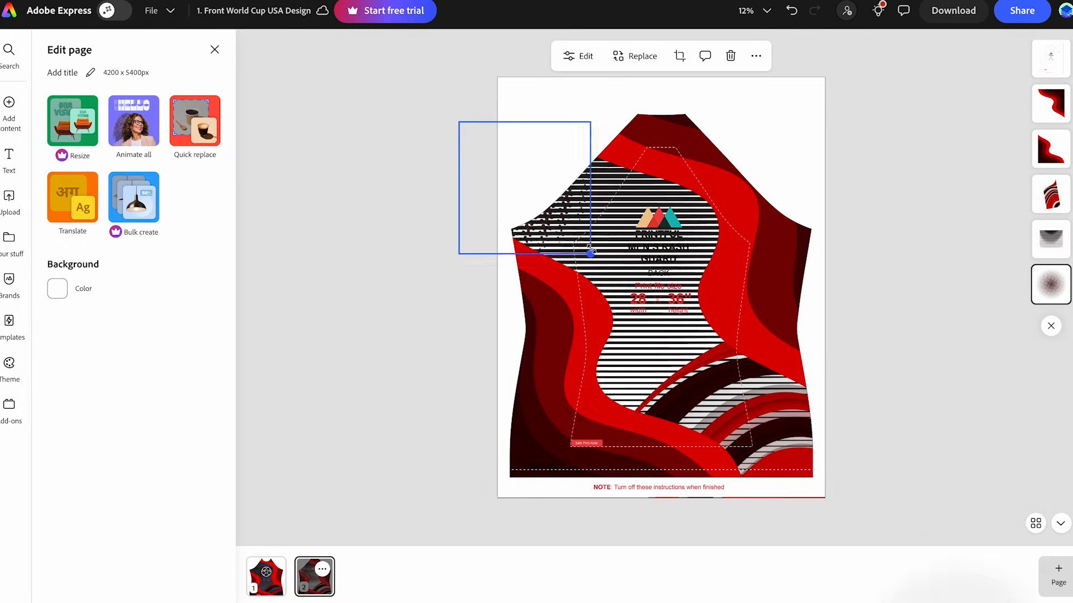
Step: Copy the front page's background color #2B4D70 and apply it as the back page's background
{"action": "left_click", "coordinate": [268, 584]}
{"action": "left_click", "coordinate": [58, 289]}
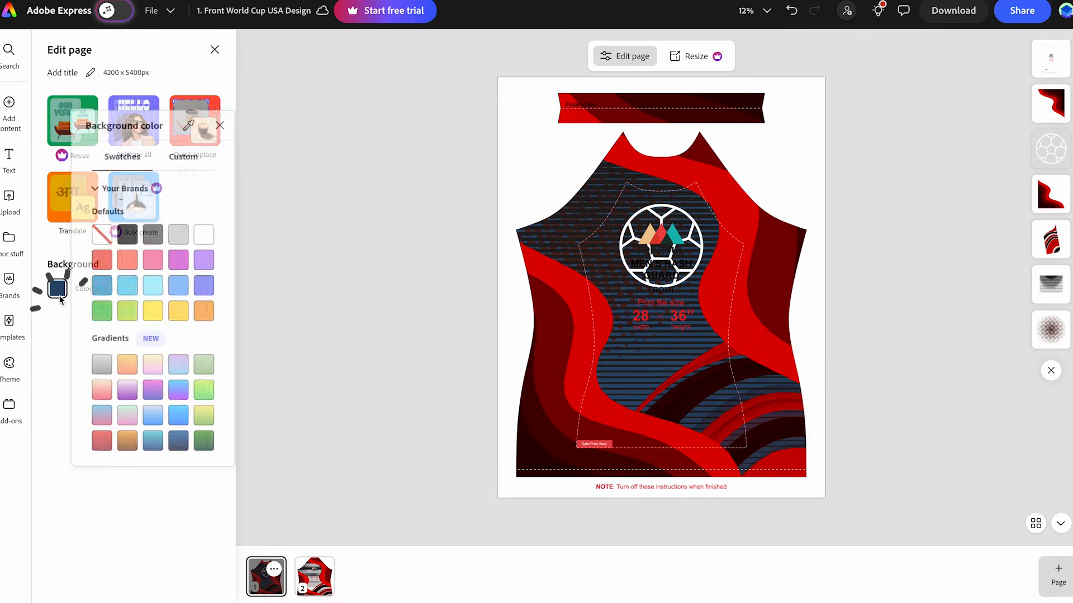
{"action": "left_click", "coordinate": [196, 162]}
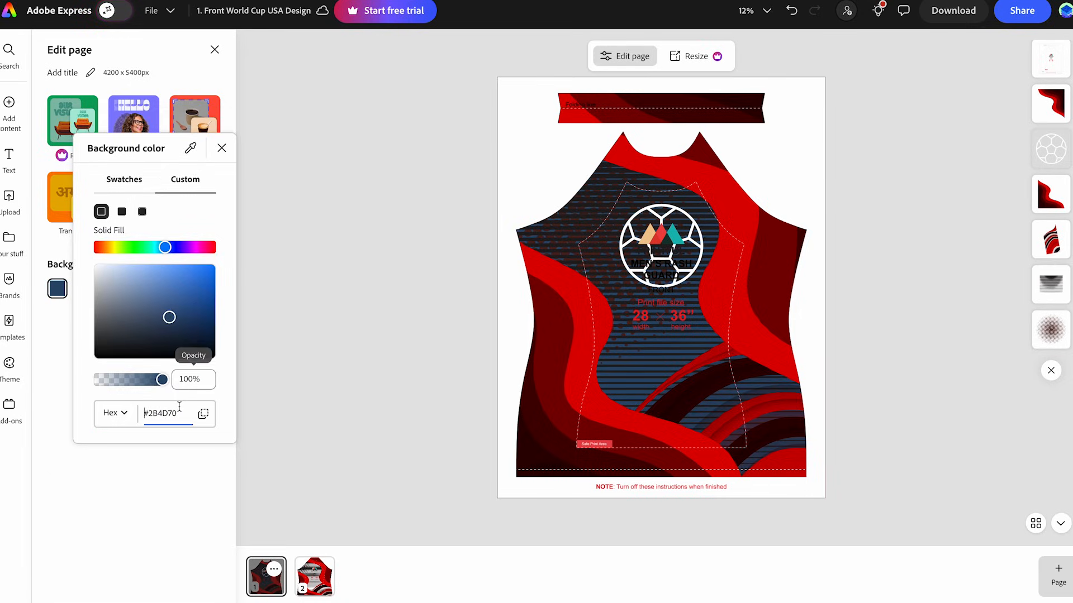
{"action": "left_click", "coordinate": [347, 567]}
{"action": "left_click", "coordinate": [321, 572]}
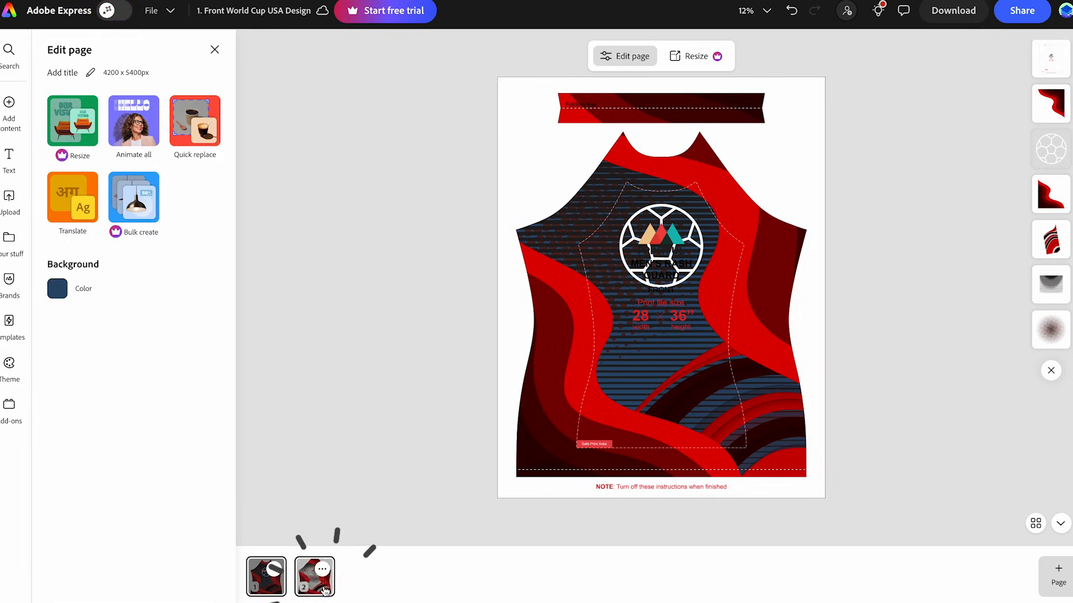
{"action": "left_click", "coordinate": [57, 288]}
{"action": "left_click", "coordinate": [173, 414]}
{"action": "key", "text": "Return"}
{"action": "left_click", "coordinate": [267, 403]}
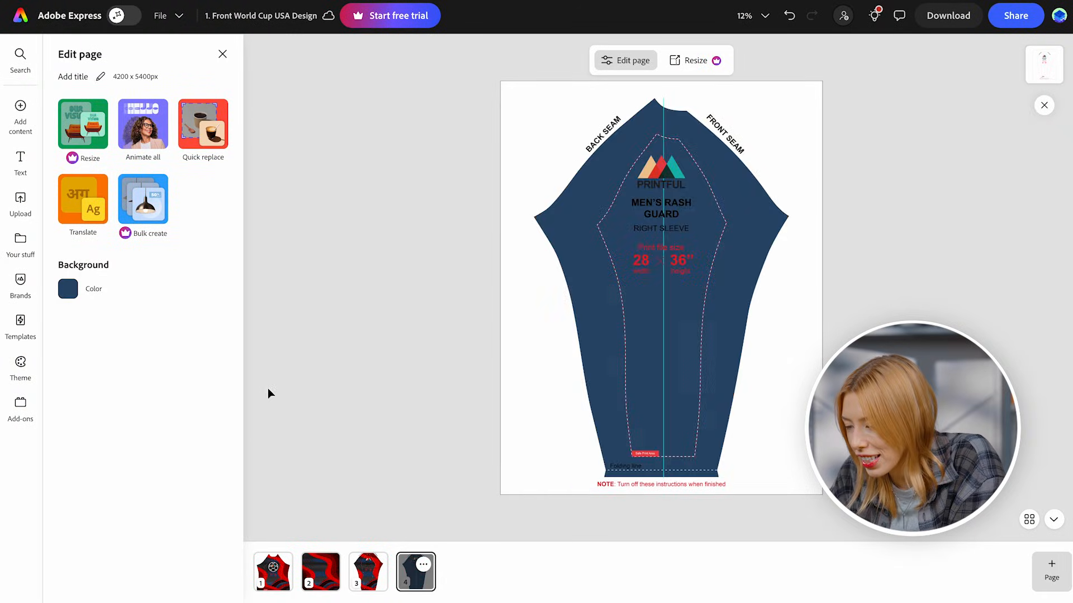
Step: Rotate and lower the upper red wave on the left sleeve so its band sweeps across the sleeve's upper part
{"action": "left_click", "coordinate": [809, 371]}
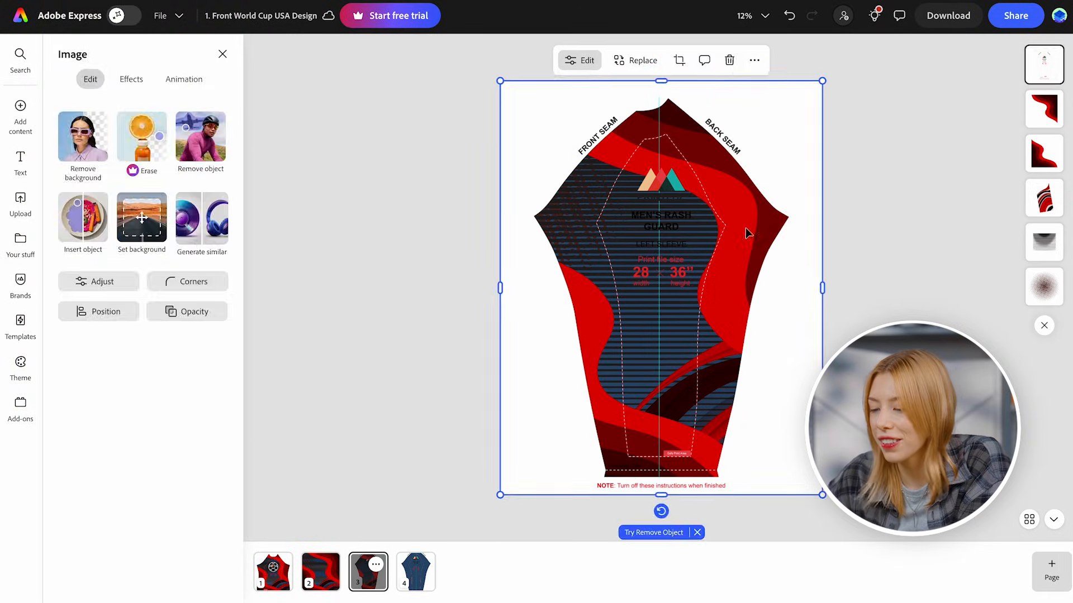
{"action": "left_click_drag", "start_coordinate": [747, 232], "coordinate": [731, 278]}
{"action": "left_click_drag", "start_coordinate": [702, 168], "coordinate": [673, 312]}
{"action": "left_click", "coordinate": [799, 328]}
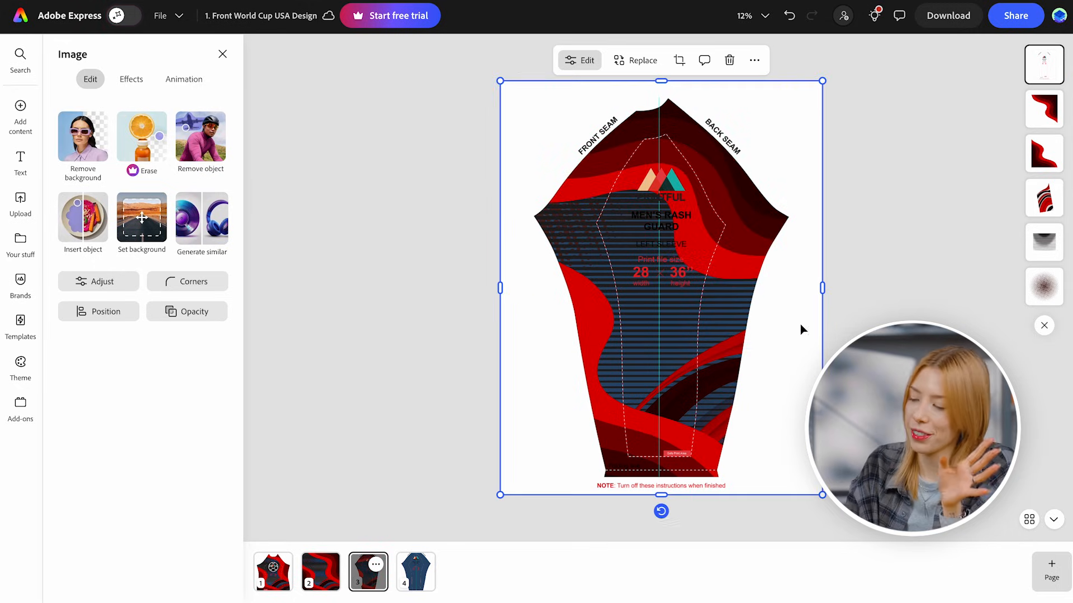
Step: Select the lower red wave layer on the left sleeve and adjust its placement near the cuff
{"action": "left_click", "coordinate": [1041, 162]}
{"action": "left_click_drag", "start_coordinate": [764, 453], "coordinate": [743, 467]}
{"action": "left_click_drag", "start_coordinate": [742, 467], "coordinate": [784, 443]}
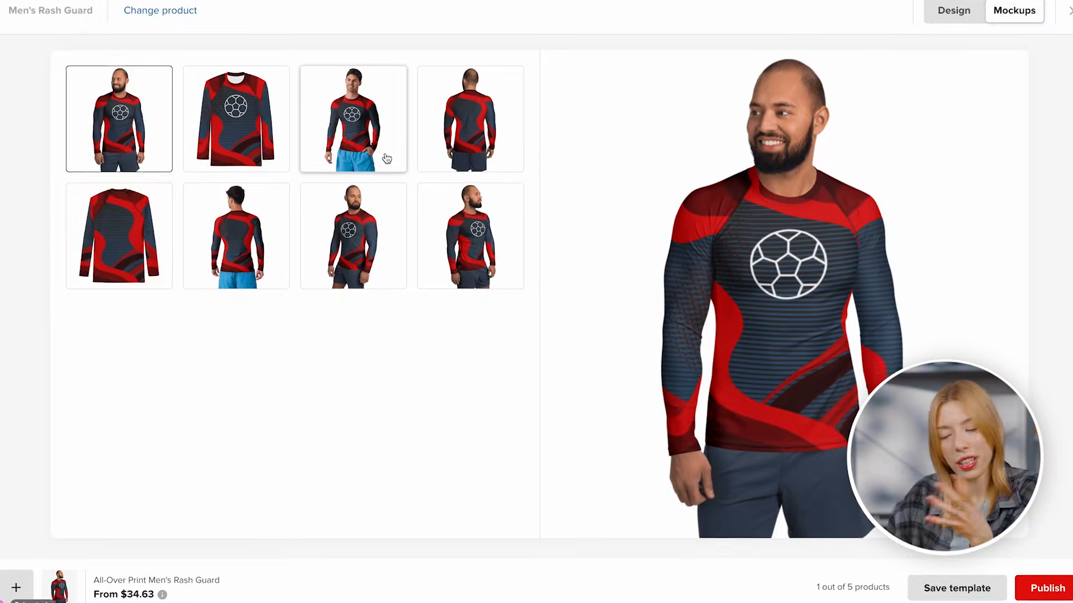
Step: In Printful, review the rash guard mockups on the models from the front, back and side
{"action": "left_click", "coordinate": [385, 161]}
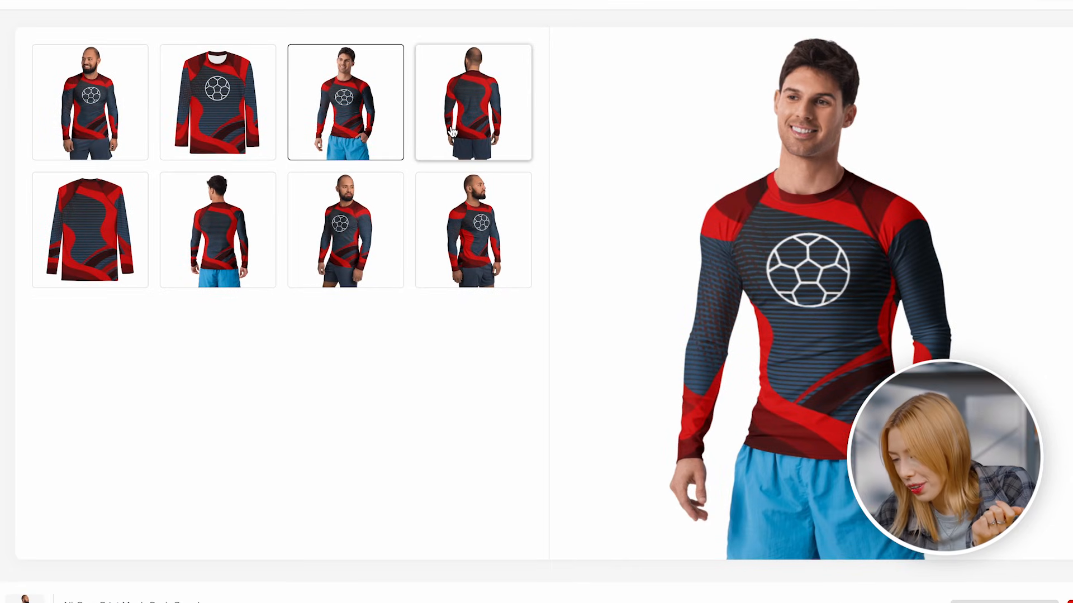
{"action": "left_click", "coordinate": [450, 136]}
{"action": "left_click", "coordinate": [482, 206]}
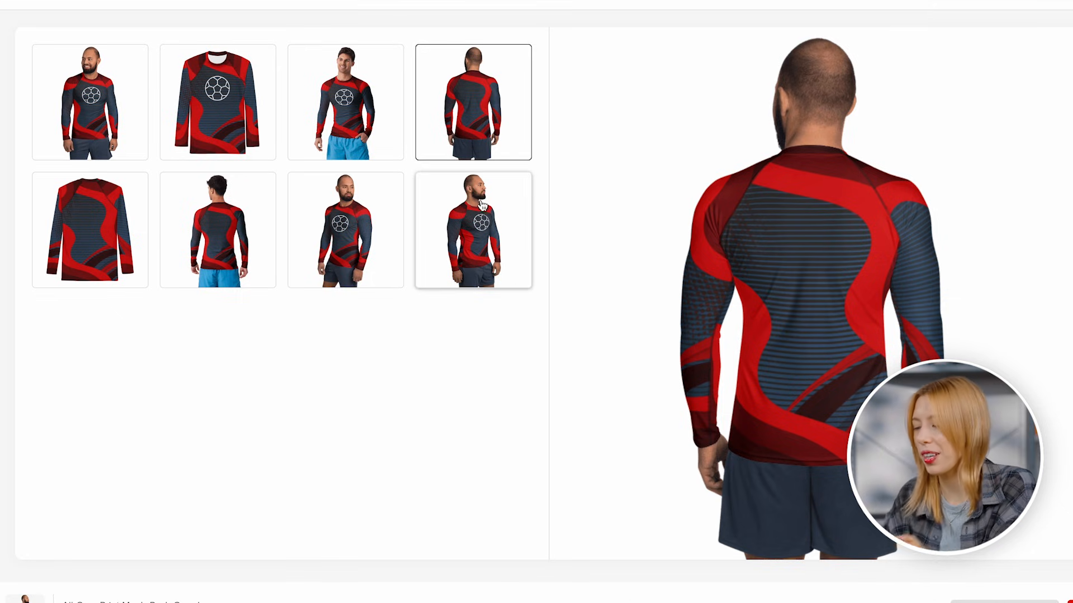
{"action": "left_click", "coordinate": [373, 229]}
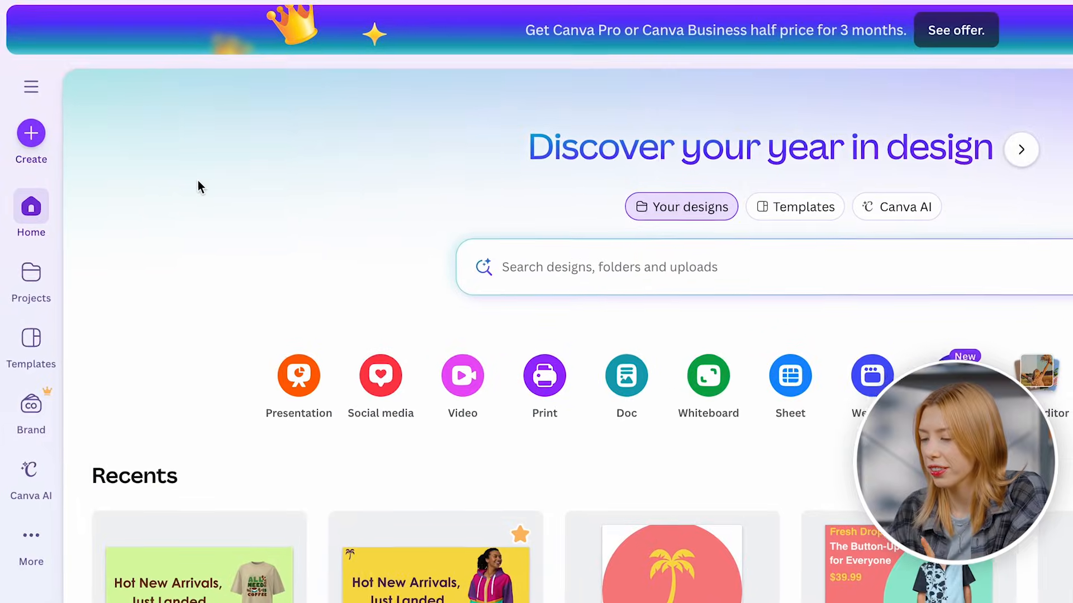
Step: In Canva, create a custom 800 × 1200 px design and add the recently used pink flower
{"action": "left_click", "coordinate": [41, 143]}
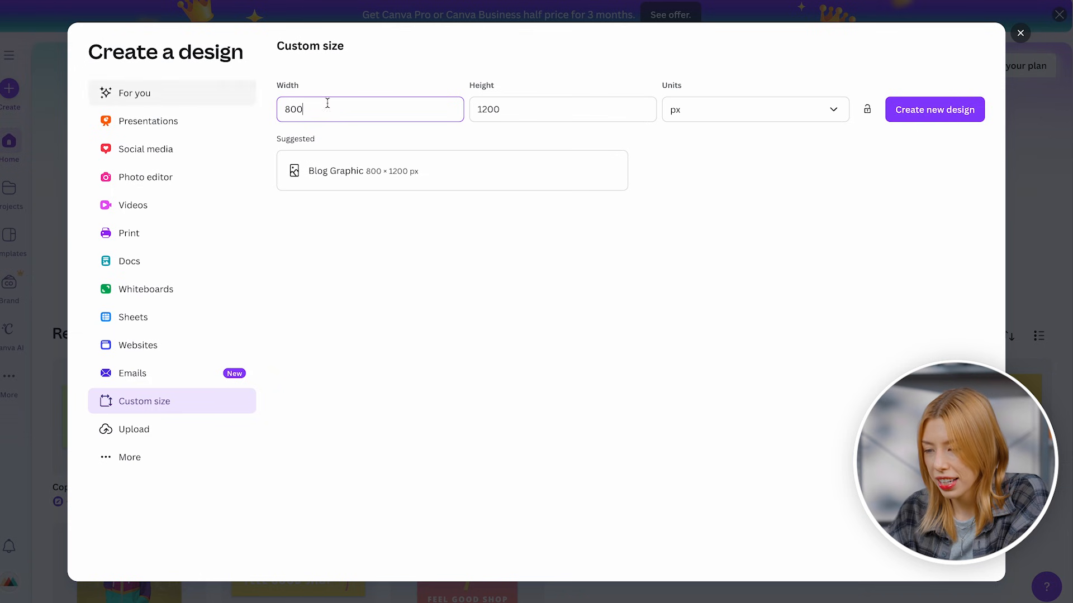
{"action": "left_click", "coordinate": [923, 120]}
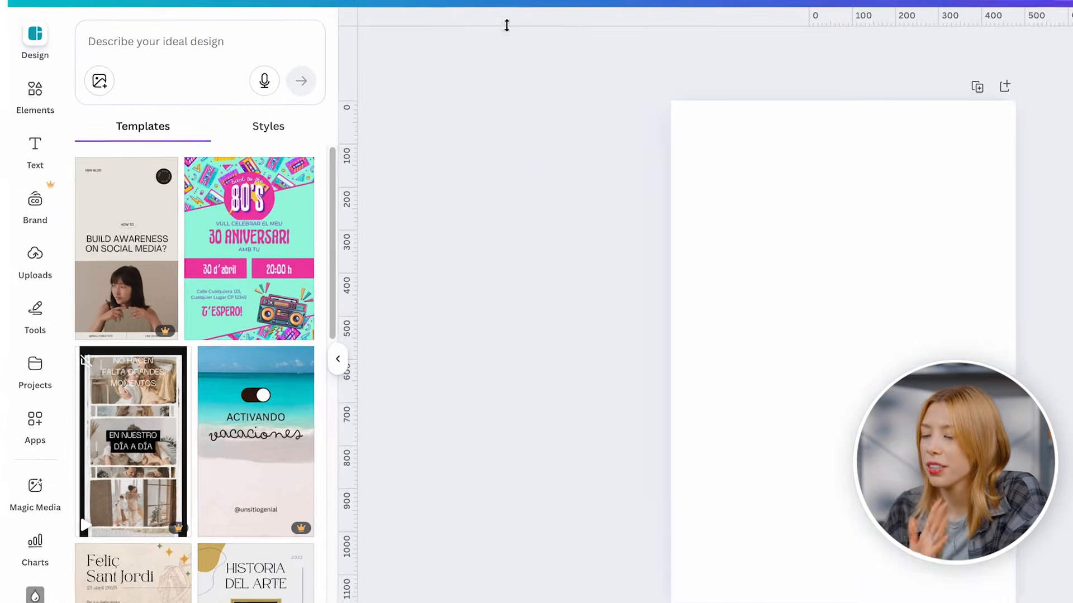
{"action": "left_click", "coordinate": [48, 104]}
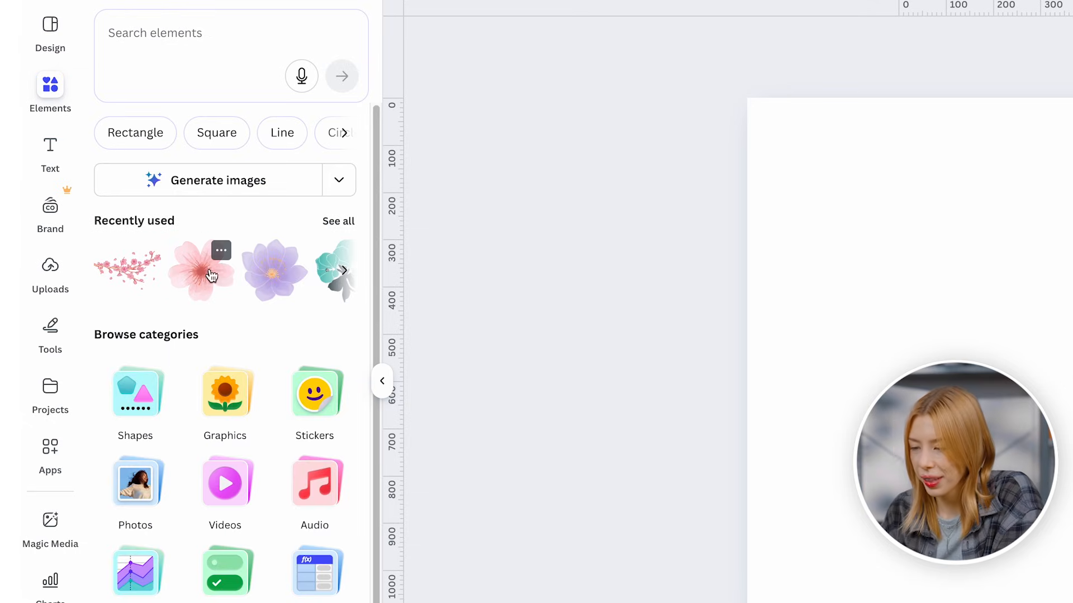
{"action": "left_click", "coordinate": [211, 288]}
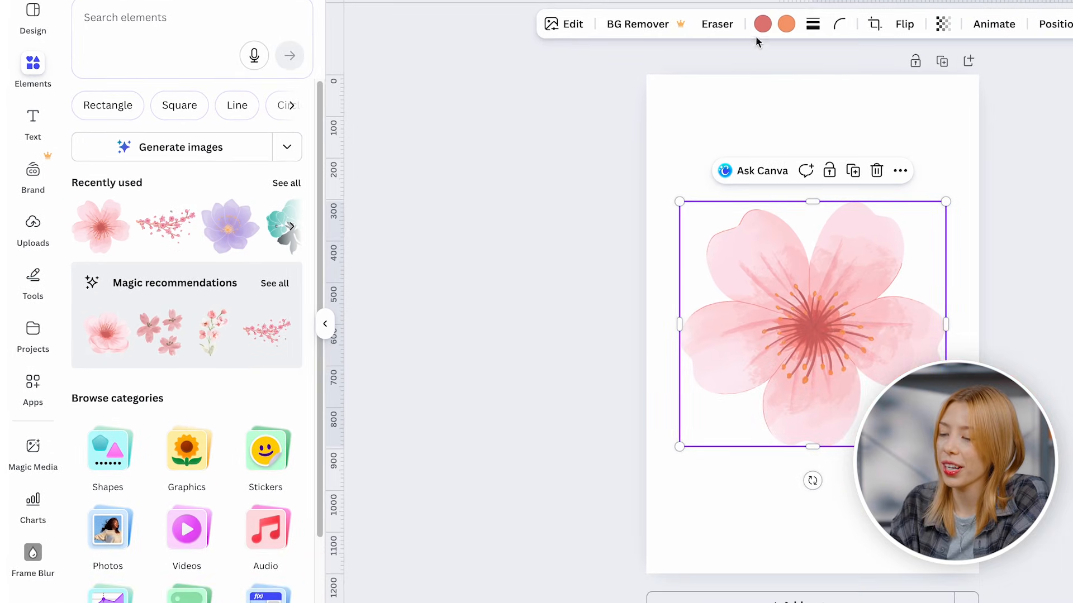
Step: Recolor the flower, replacing its red with #26505D and its orange with #34565B
{"action": "left_click", "coordinate": [762, 24]}
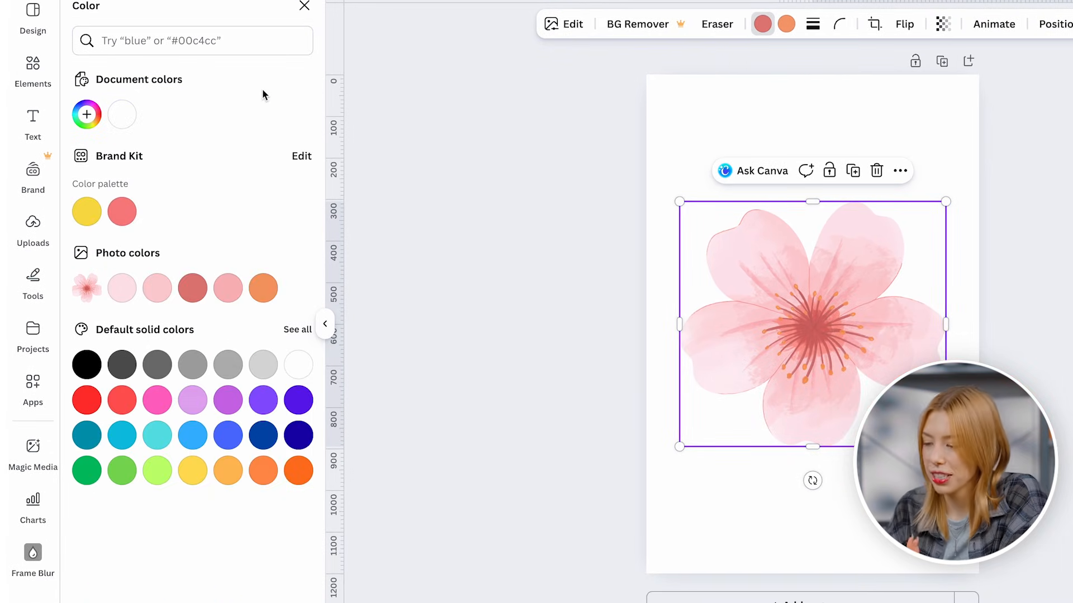
{"action": "left_click", "coordinate": [91, 116]}
{"action": "type", "text": "#26505D"}
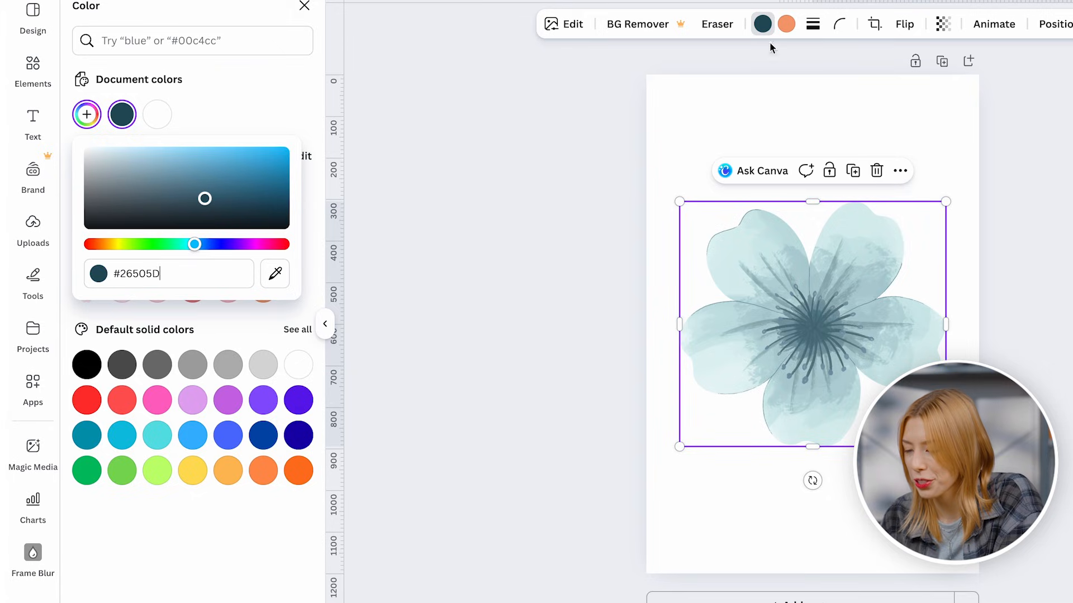
{"action": "left_click", "coordinate": [787, 29]}
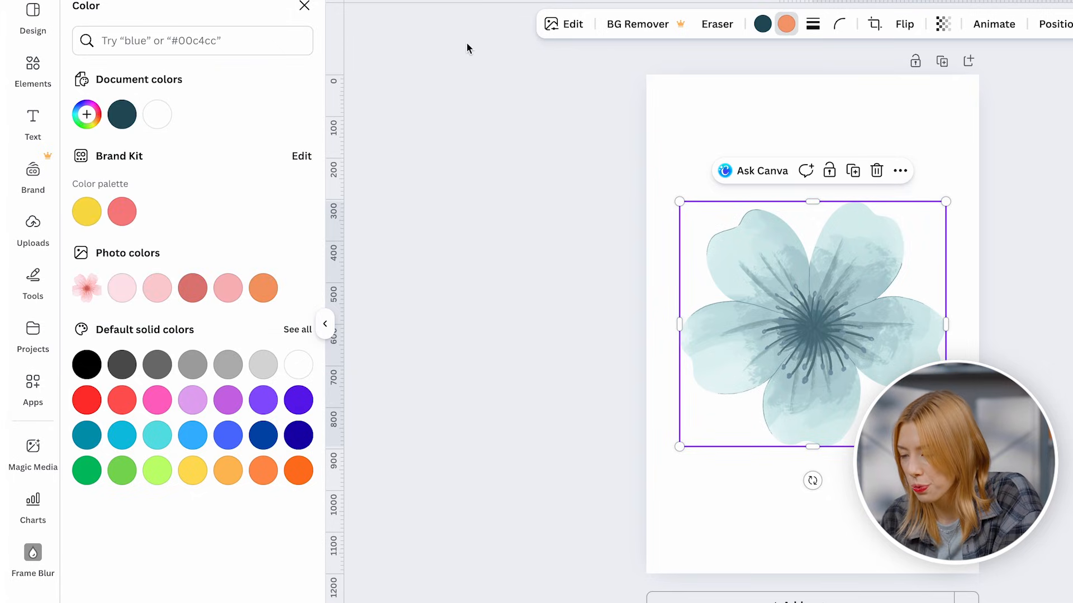
{"action": "left_click", "coordinate": [91, 116]}
{"action": "type", "text": "#34565B"}
{"action": "key", "text": "Escape"}
Step: Shrink and raise the flower, and place the pink blossom branch tilted upward over its lower right petals
{"action": "left_click_drag", "start_coordinate": [945, 444], "coordinate": [855, 364]}
{"action": "left_click_drag", "start_coordinate": [811, 322], "coordinate": [812, 275]}
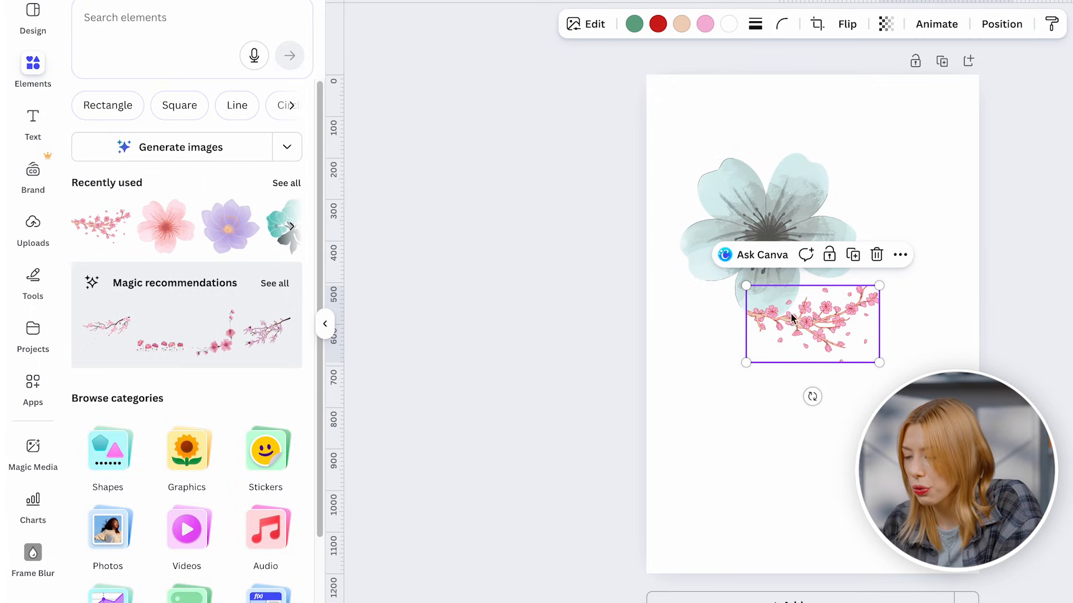
{"action": "left_click_drag", "start_coordinate": [812, 397], "coordinate": [843, 384]}
{"action": "left_click_drag", "start_coordinate": [823, 336], "coordinate": [829, 310]}
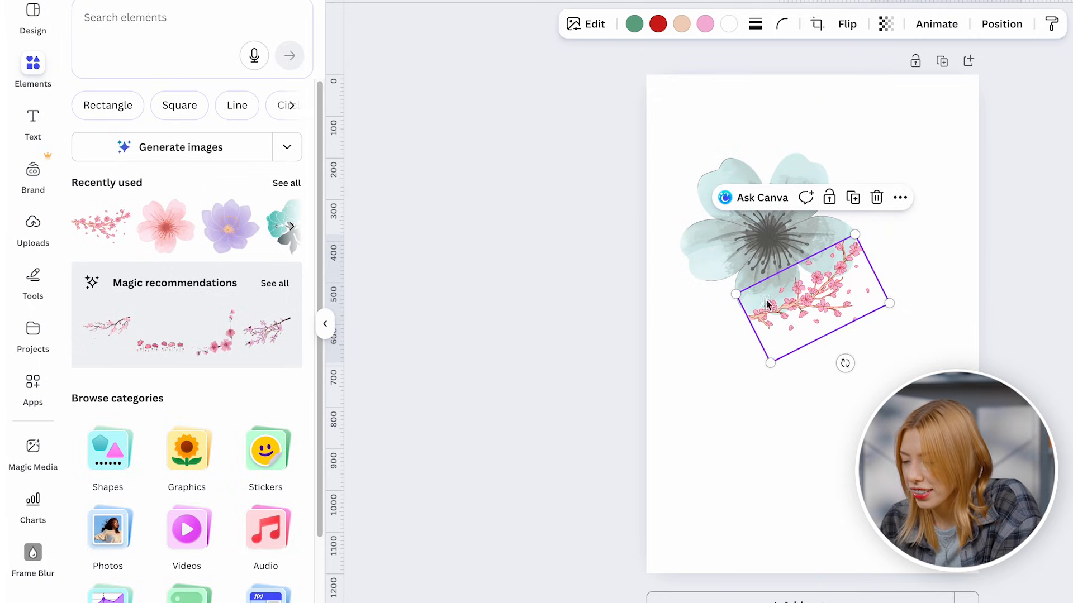
Step: Change both the green and the red of the blossom branch to #066C71
{"action": "left_click", "coordinate": [635, 25]}
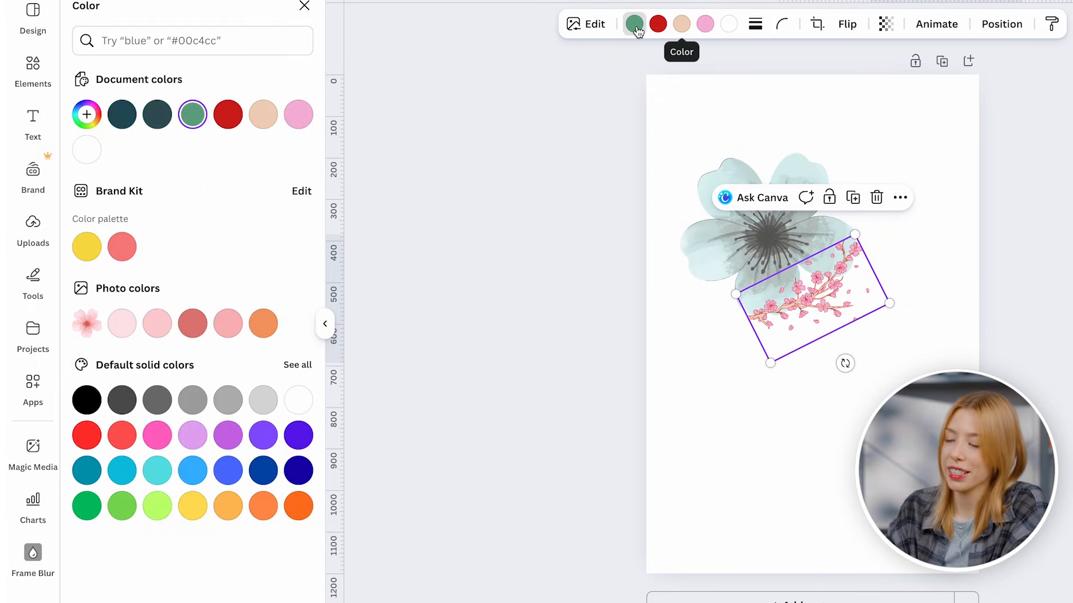
{"action": "left_click", "coordinate": [86, 114]}
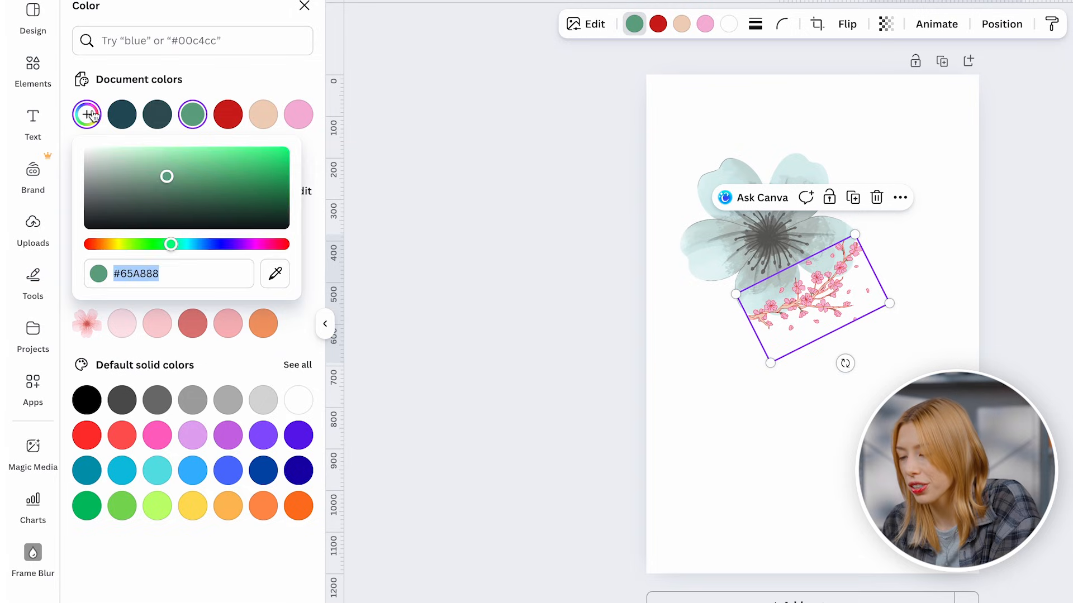
{"action": "type", "text": "#066C71"}
{"action": "key", "text": "Escape"}
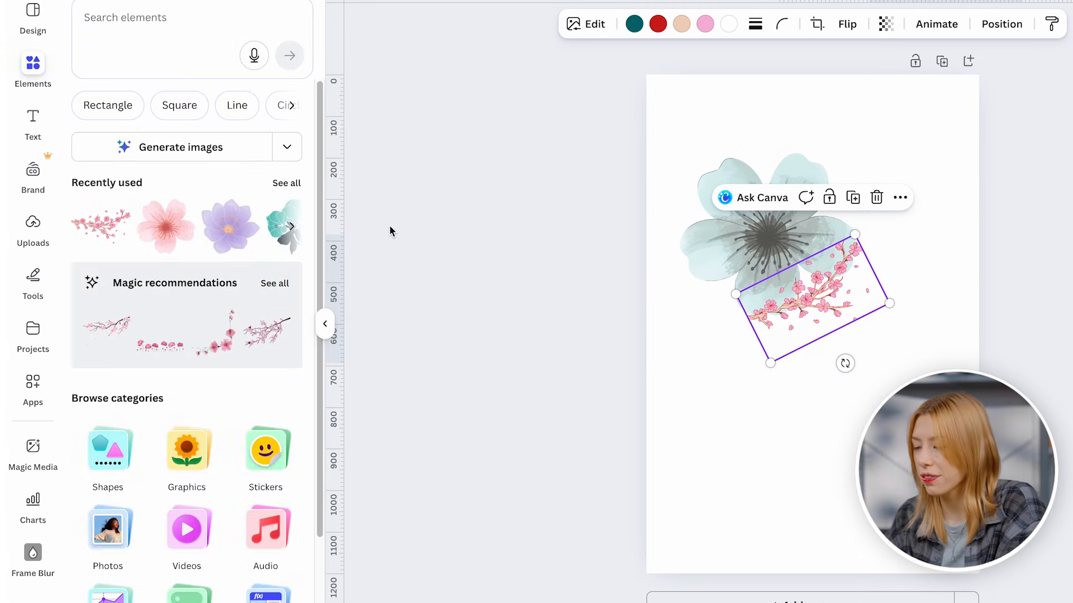
{"action": "left_click", "coordinate": [658, 25]}
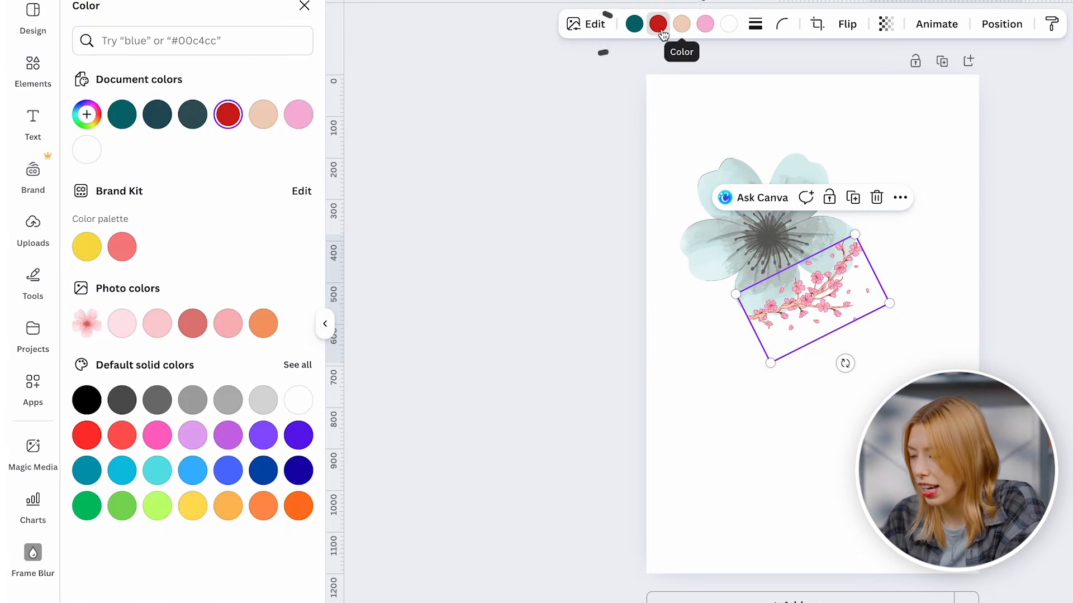
{"action": "left_click", "coordinate": [93, 116]}
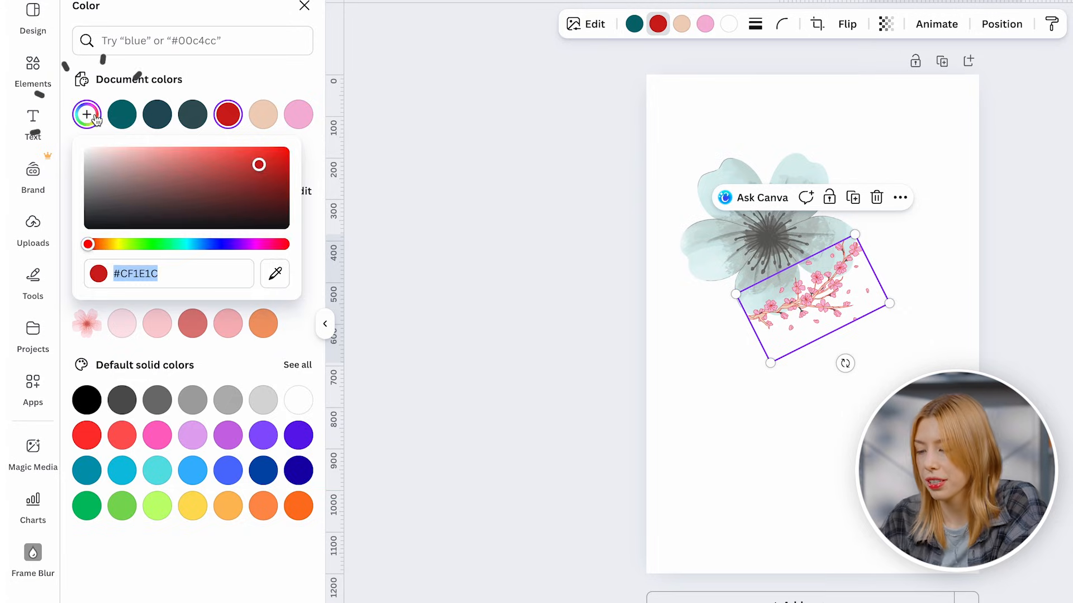
{"action": "type", "text": "#066C71"}
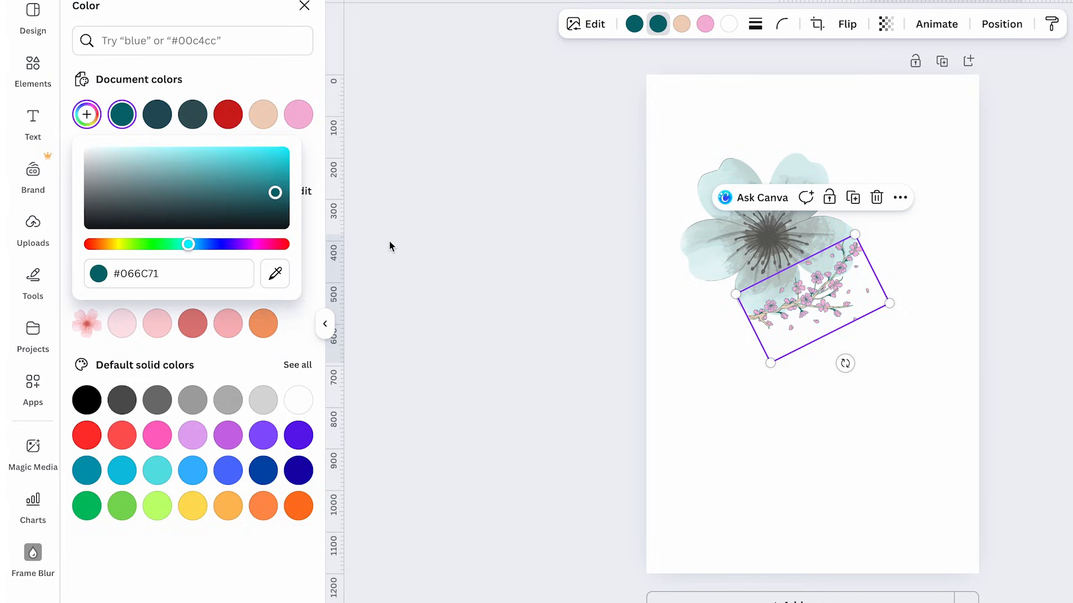
{"action": "key", "text": "Escape"}
Step: Change the blossom branch's beige to #34565B and its pink to #597579
{"action": "left_click", "coordinate": [681, 24]}
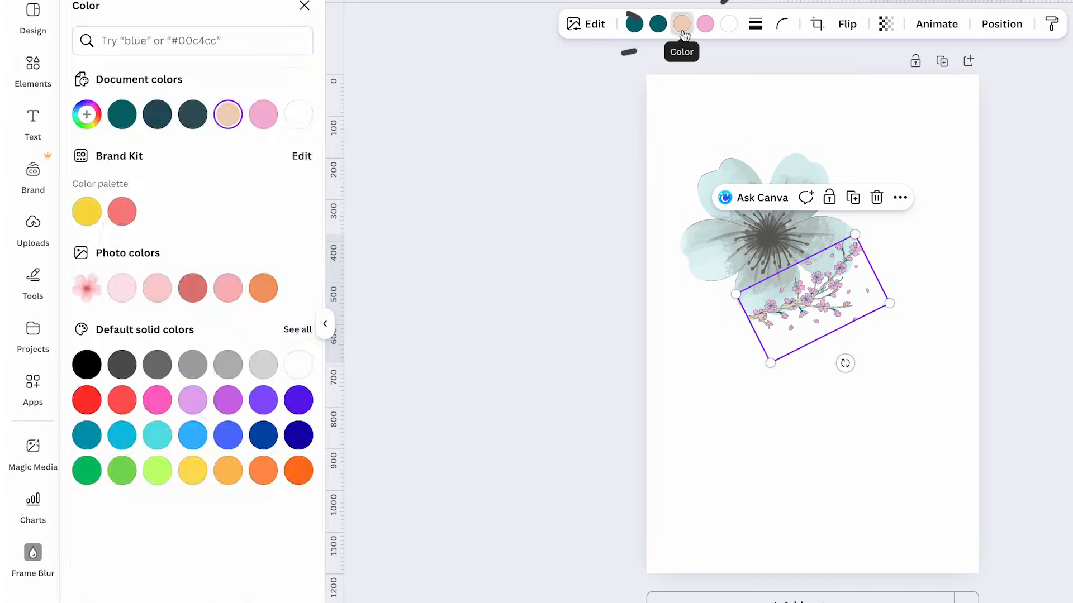
{"action": "left_click", "coordinate": [95, 118]}
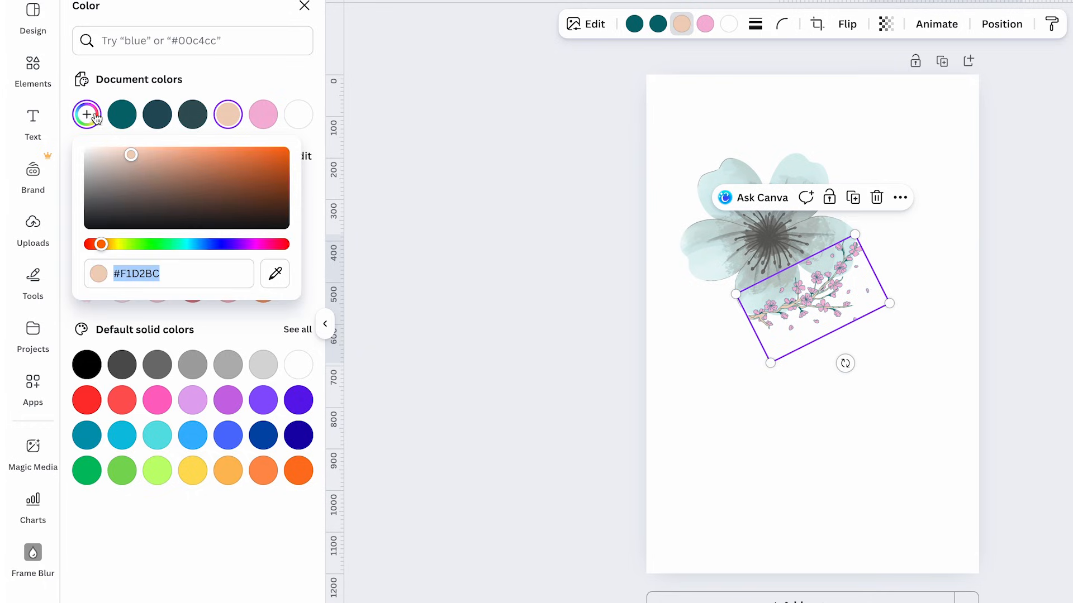
{"action": "type", "text": "#34565B"}
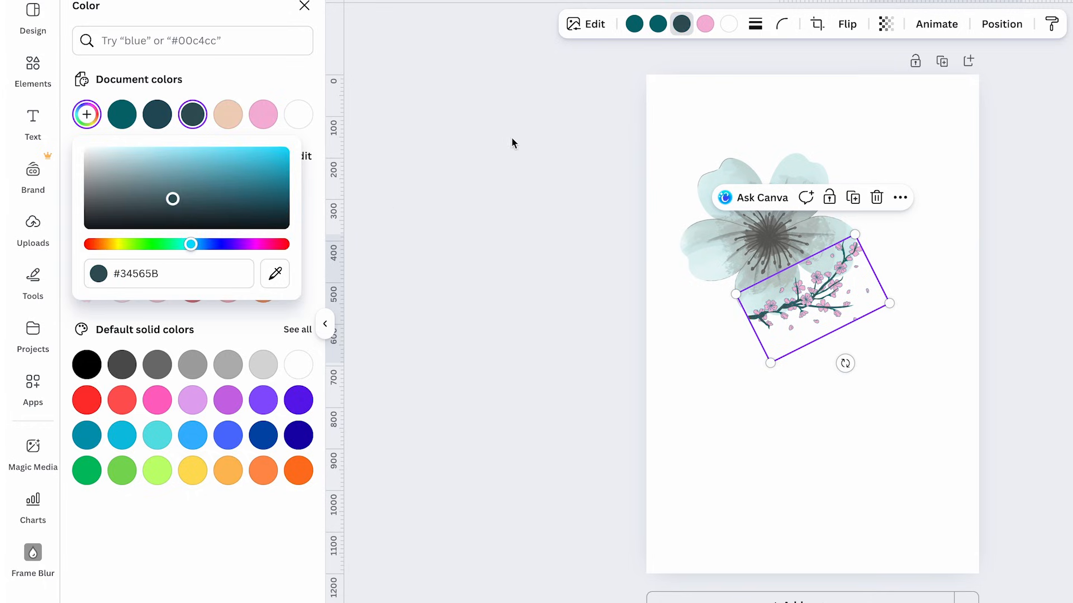
{"action": "left_click", "coordinate": [705, 31]}
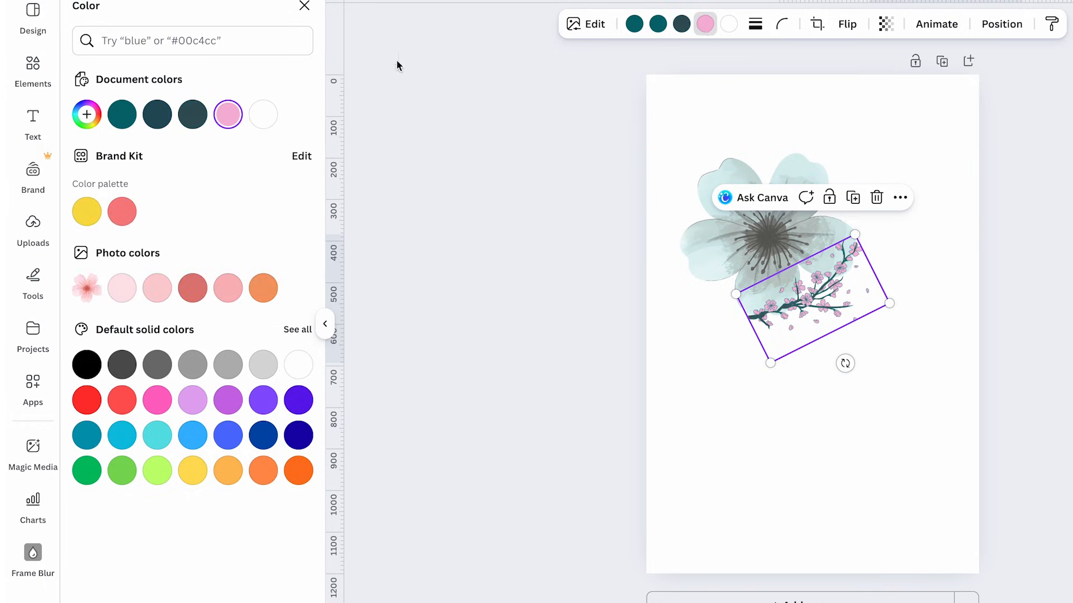
{"action": "left_click", "coordinate": [88, 115]}
{"action": "type", "text": "#597579"}
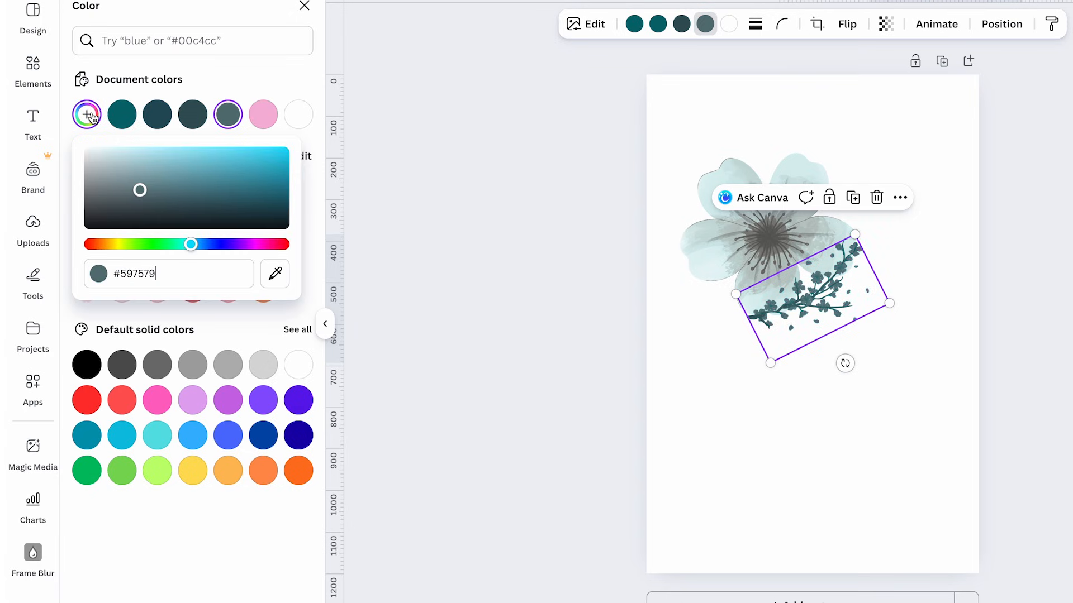
{"action": "key", "text": "Escape"}
Step: Enlarge the teal flower toward the page's upper left corner
{"action": "left_click", "coordinate": [679, 154]}
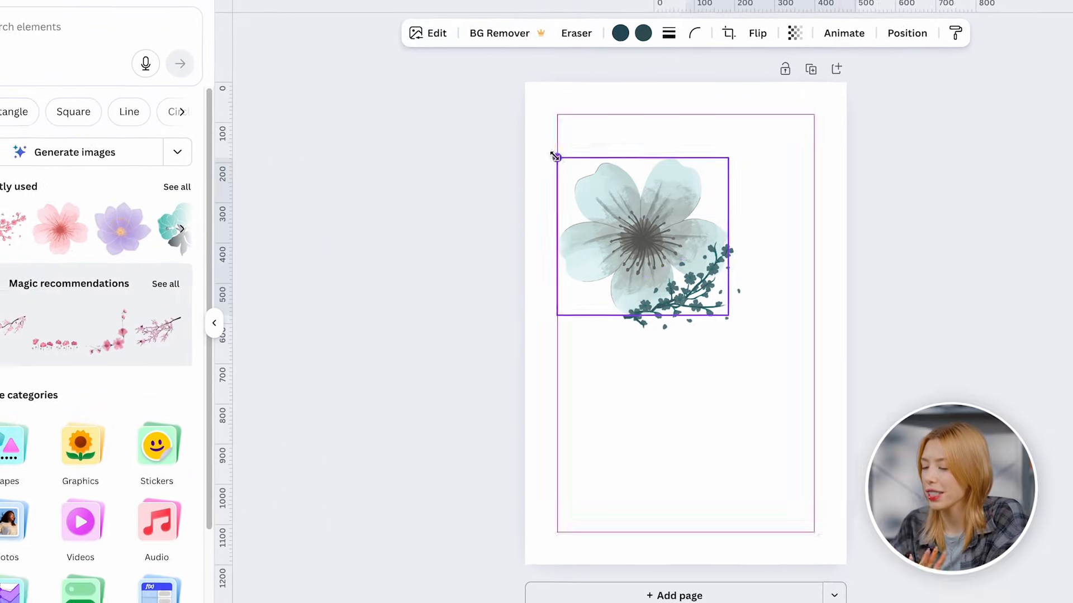
{"action": "left_click_drag", "start_coordinate": [555, 157], "coordinate": [487, 138]}
{"action": "left_click", "coordinate": [665, 274]}
{"action": "left_click", "coordinate": [558, 223]}
Step: Duplicate the teal flower, move the copy to the right of the original and rotate it
{"action": "key", "text": "ctrl+d"}
{"action": "left_click_drag", "start_coordinate": [570, 235], "coordinate": [721, 332]}
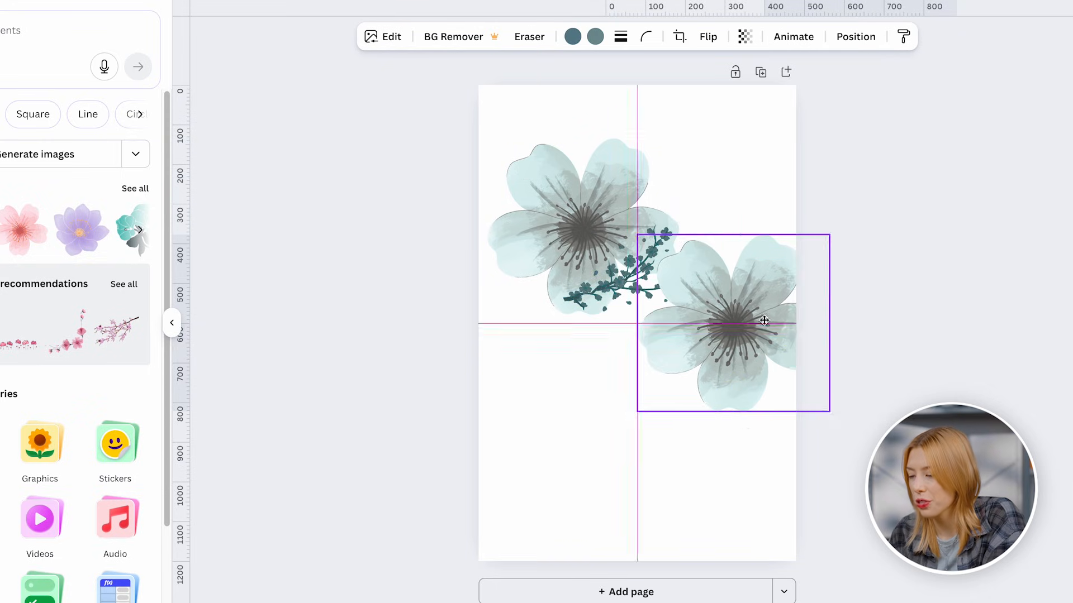
{"action": "left_click_drag", "start_coordinate": [733, 444], "coordinate": [672, 428]}
Step: Position another flower copy in the middle of the page, enlarged and overlapping the two upper flowers
{"action": "left_click_drag", "start_coordinate": [755, 329], "coordinate": [628, 348]}
{"action": "left_click_drag", "start_coordinate": [653, 437], "coordinate": [688, 556]}
{"action": "left_click_drag", "start_coordinate": [624, 411], "coordinate": [618, 379]}
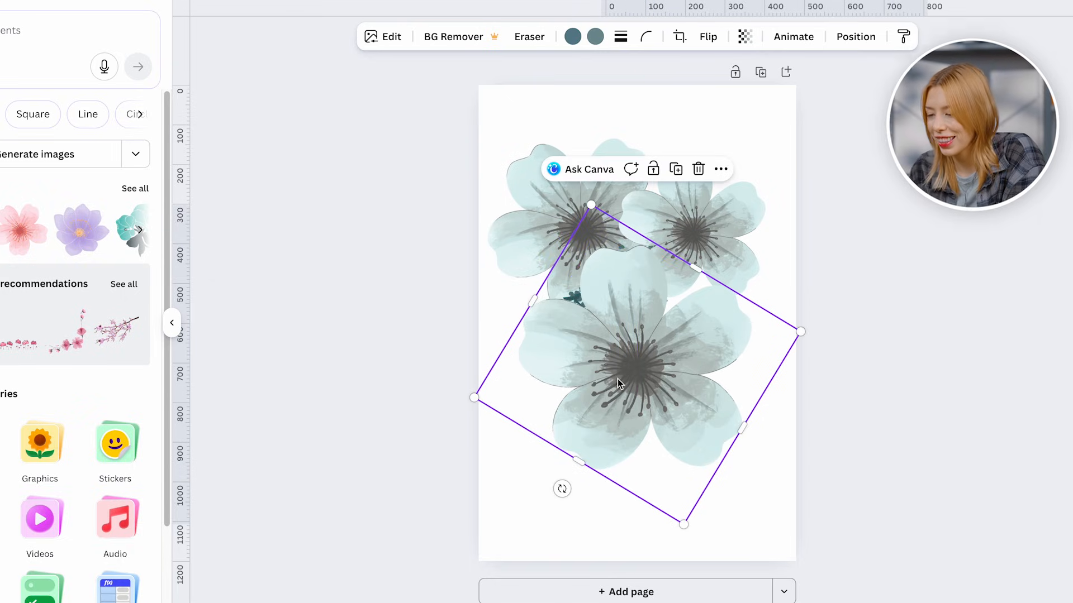
Step: Send the large middle flower behind all other elements on the page
{"action": "right_click", "coordinate": [619, 382]}
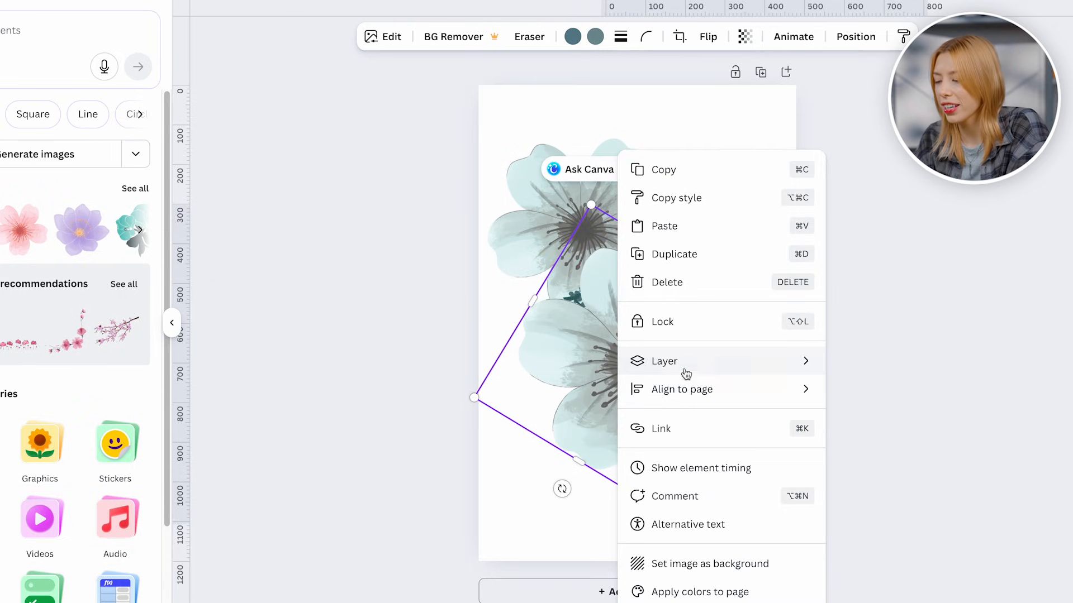
{"action": "mouse_move", "coordinate": [711, 375]}
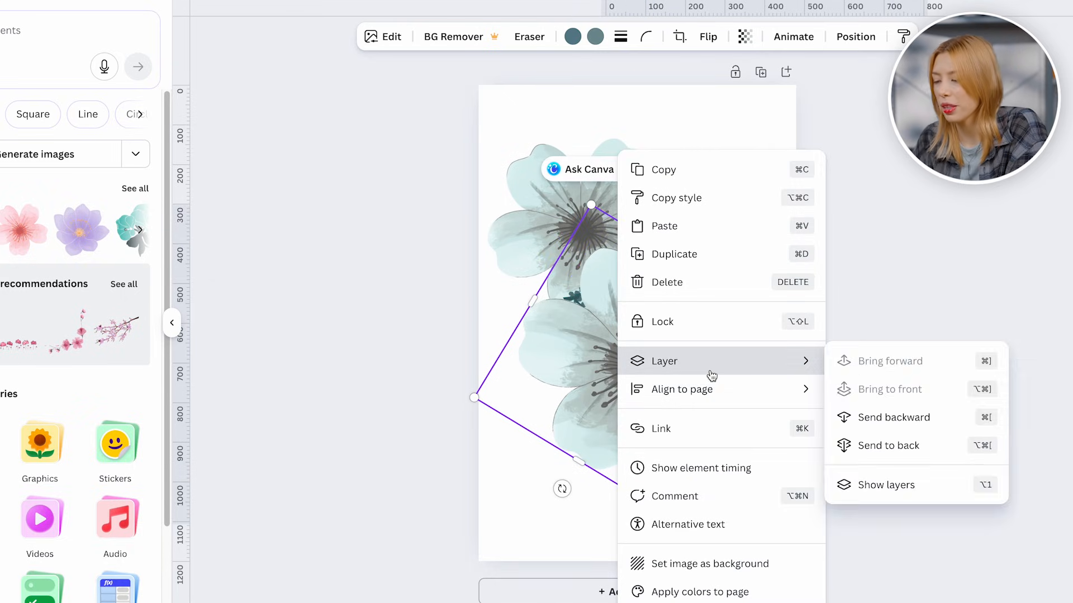
{"action": "left_click", "coordinate": [911, 444]}
Step: Enlarge and rotate the blossom branch and place it between the upper left flower and the large middle flower
{"action": "left_click", "coordinate": [623, 295]}
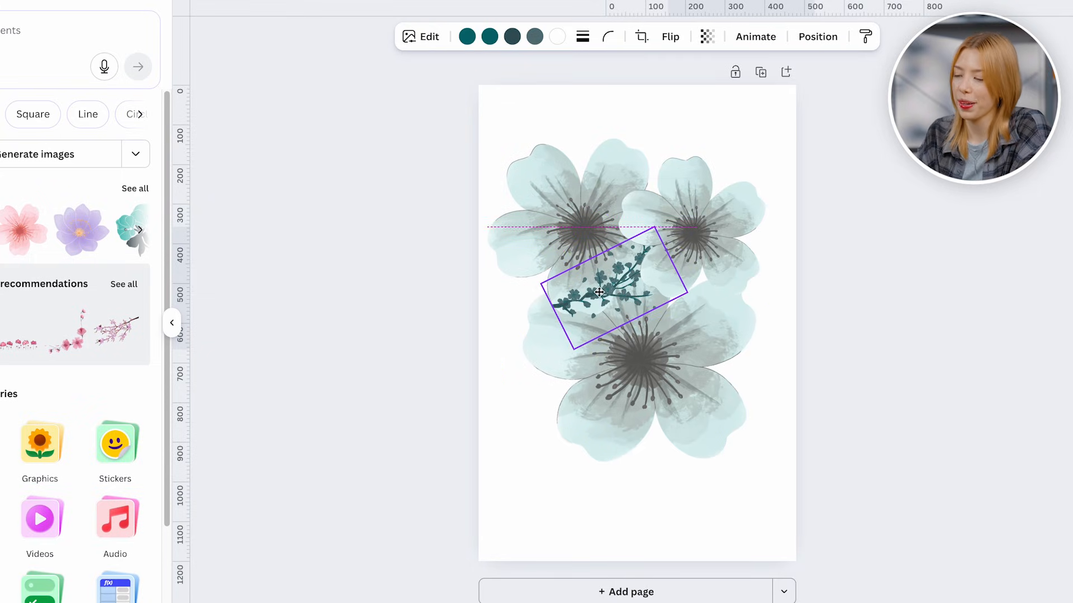
{"action": "left_click_drag", "start_coordinate": [555, 323], "coordinate": [546, 387]}
{"action": "left_click_drag", "start_coordinate": [620, 377], "coordinate": [642, 332]}
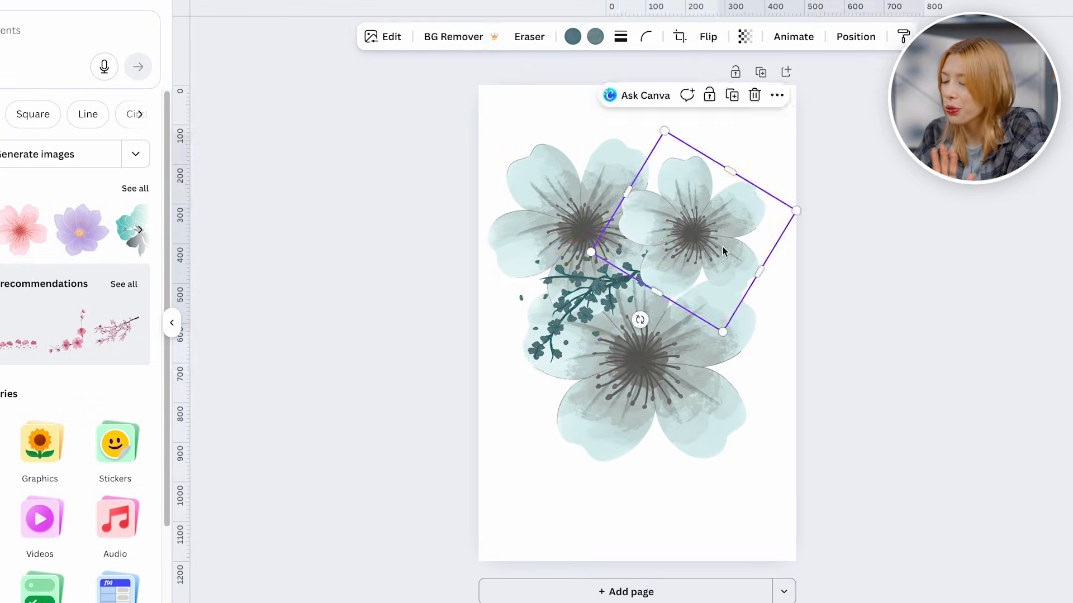
Step: Add two rotated flower copies across the lower part of the page and a branch copy above the lower right one
{"action": "left_click", "coordinate": [707, 262]}
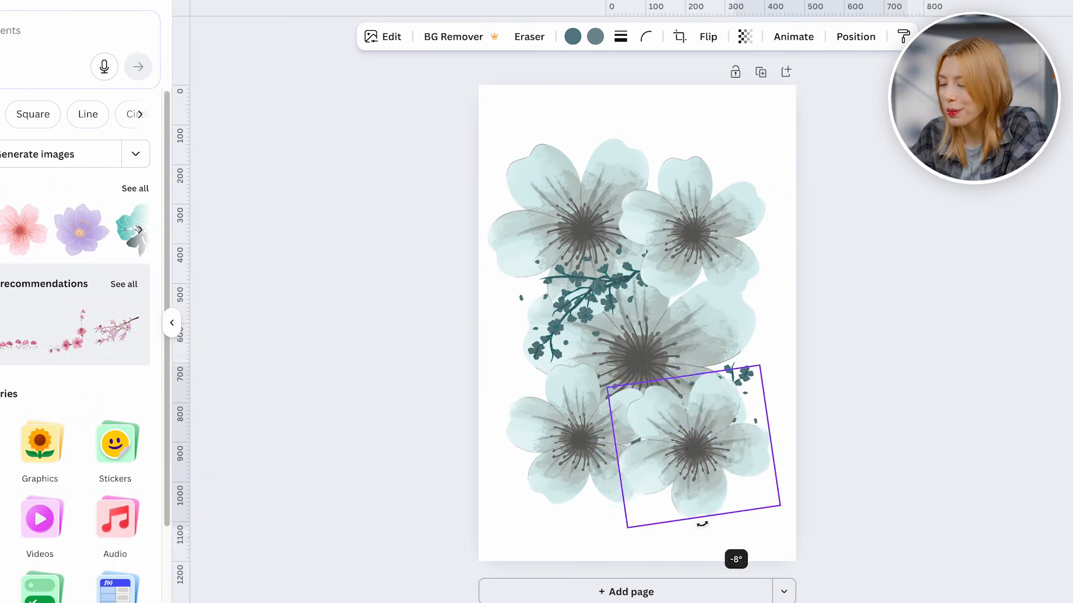
{"action": "right_click", "coordinate": [737, 447]}
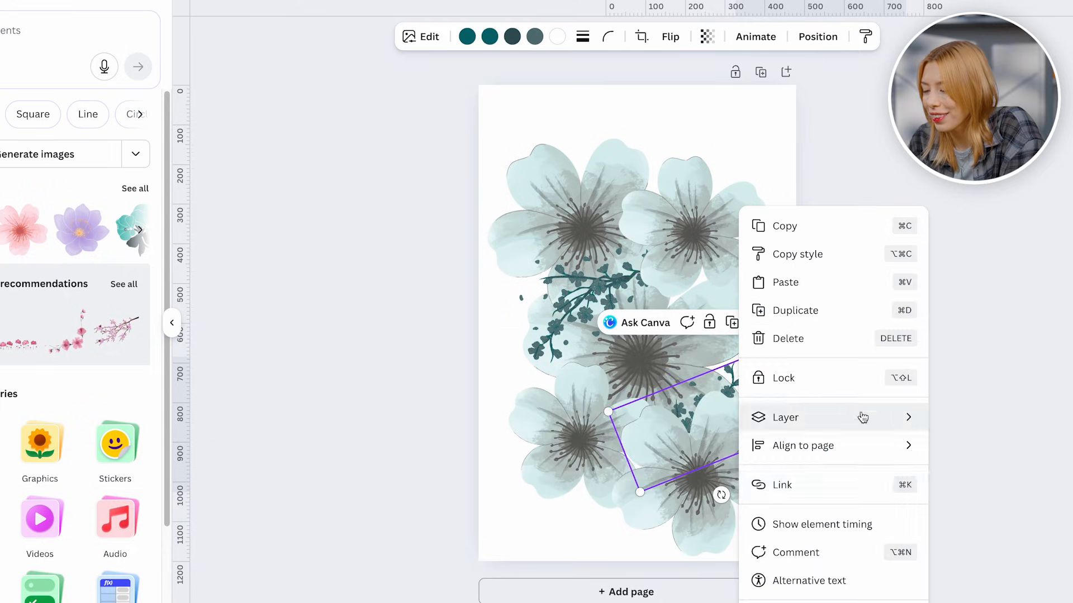
{"action": "left_click_drag", "start_coordinate": [703, 446], "coordinate": [669, 462]}
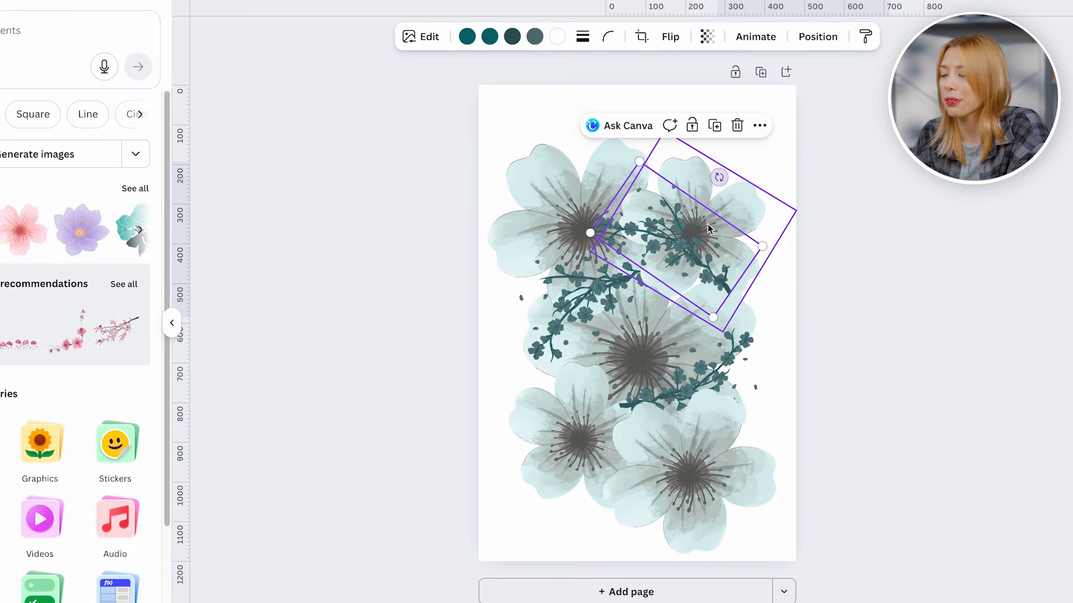
Step: Place a rotated branch copy over the upper right flower and add two small flower copies beneath that flower
{"action": "left_click_drag", "start_coordinate": [710, 230], "coordinate": [720, 185]}
{"action": "left_click_drag", "start_coordinate": [698, 391], "coordinate": [693, 386]}
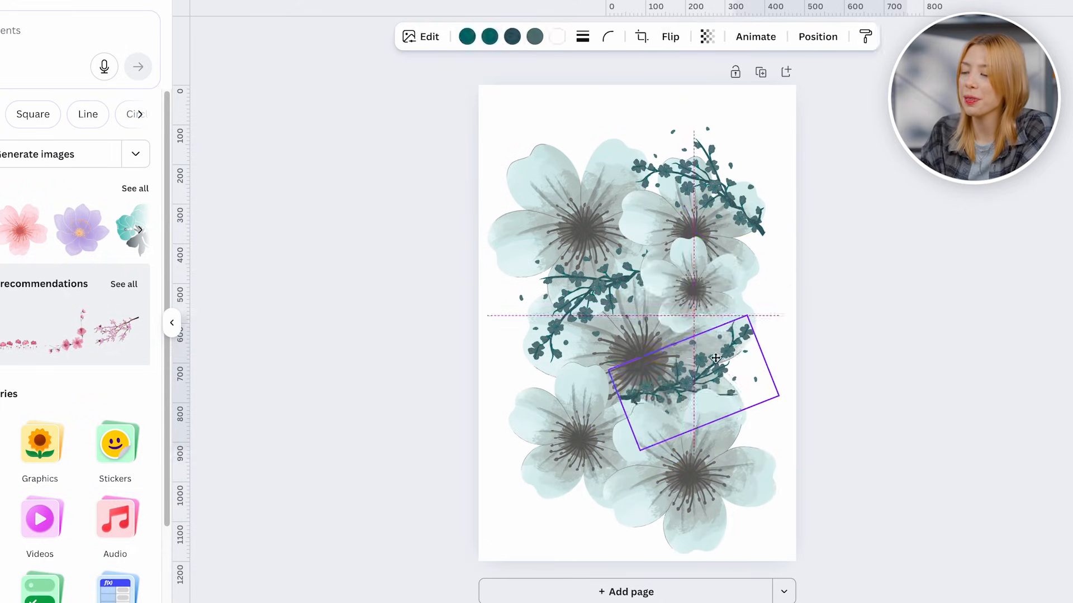
{"action": "left_click", "coordinate": [719, 292]}
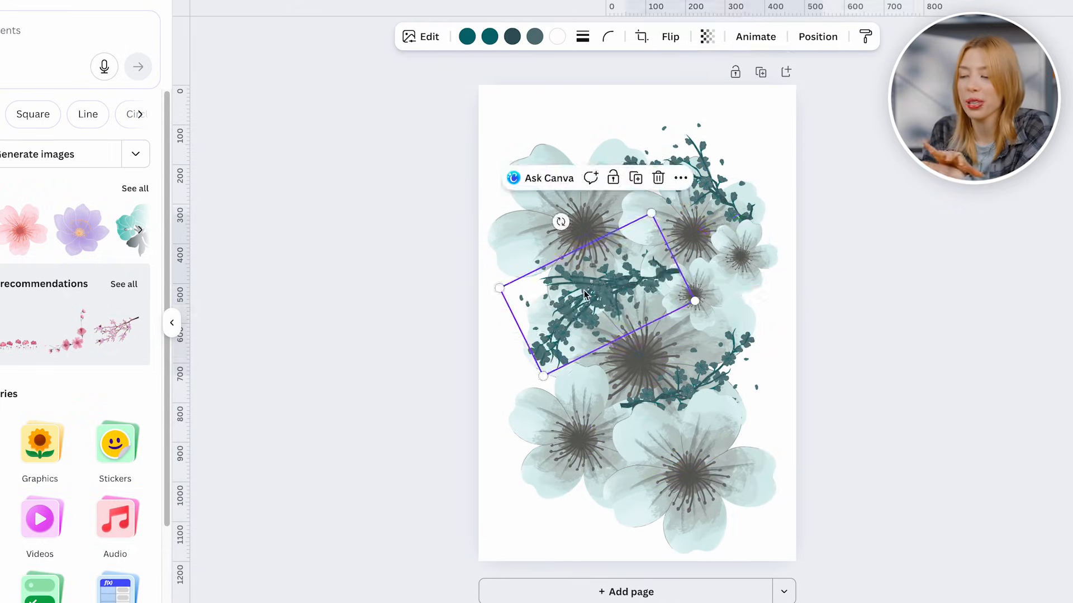
Step: Place another branch copy near the page's lower edge, partly behind the lower left flower
{"action": "left_click_drag", "start_coordinate": [578, 294], "coordinate": [593, 486]}
{"action": "left_click_drag", "start_coordinate": [584, 459], "coordinate": [603, 510]}
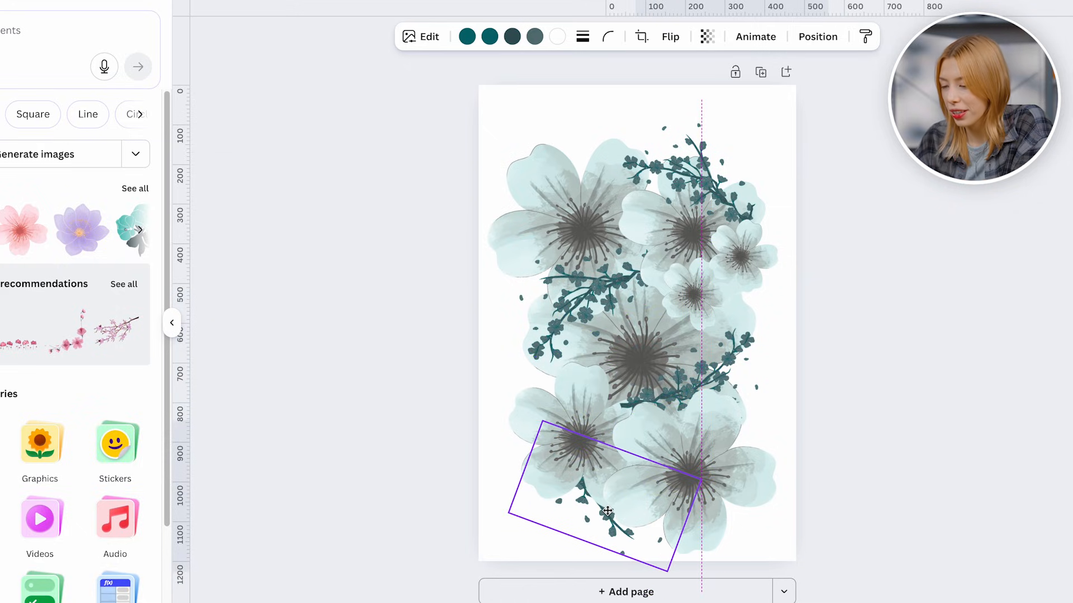
{"action": "left_click", "coordinate": [800, 404]}
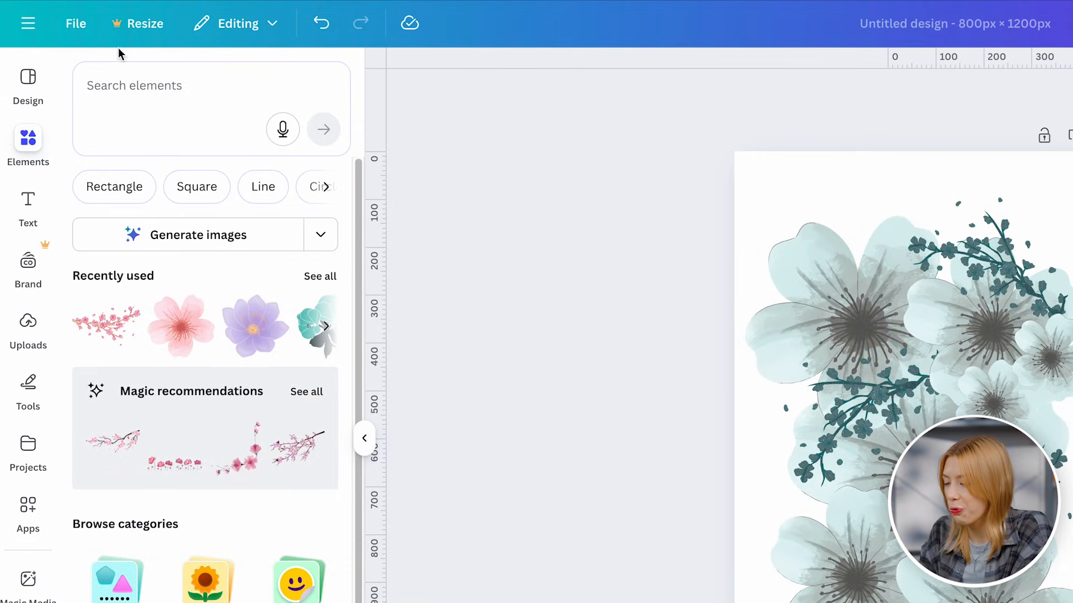
Step: Try to enable a transparent background in the design's PNG download settings
{"action": "left_click", "coordinate": [32, 11]}
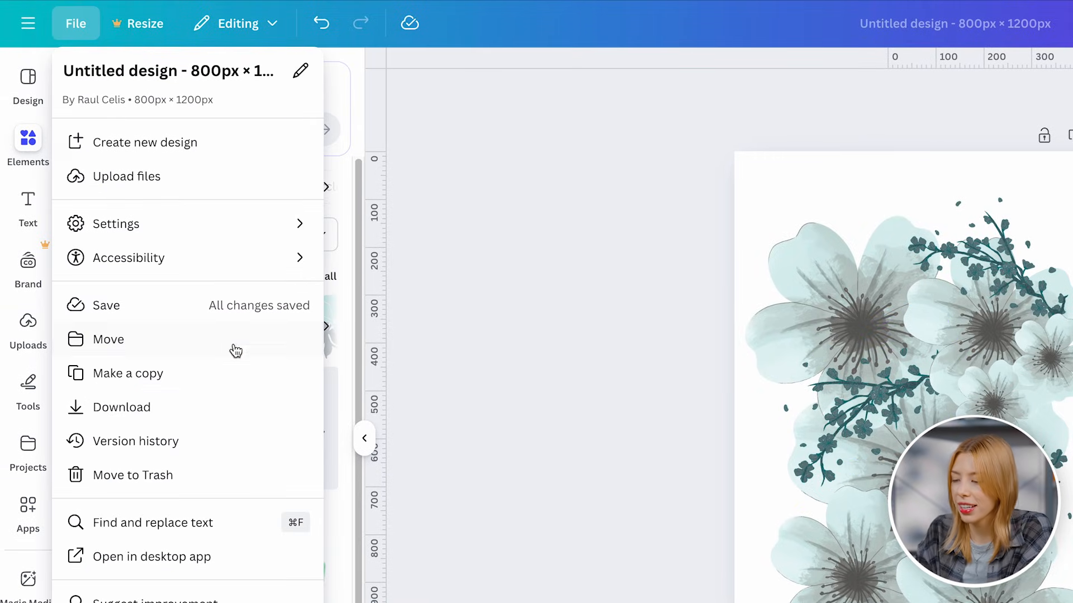
{"action": "left_click", "coordinate": [290, 414]}
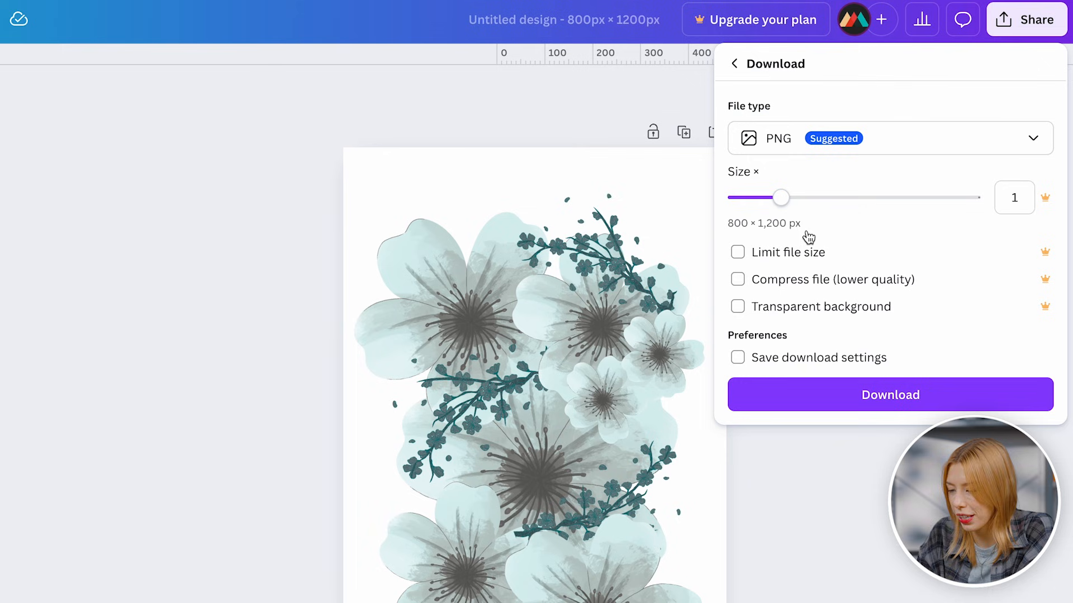
{"action": "left_click", "coordinate": [738, 308]}
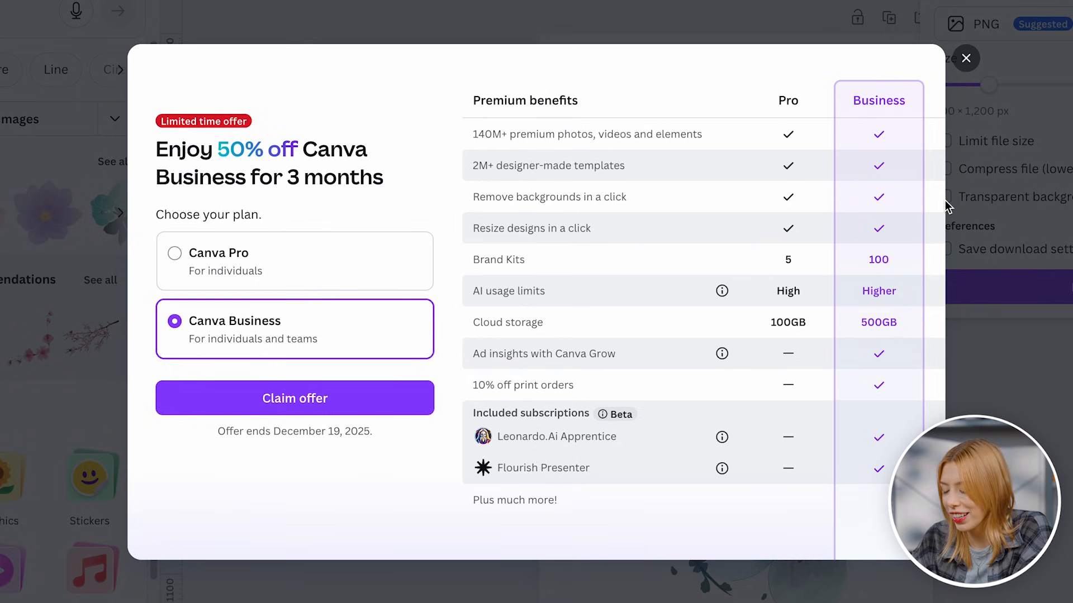
{"action": "left_click", "coordinate": [966, 58]}
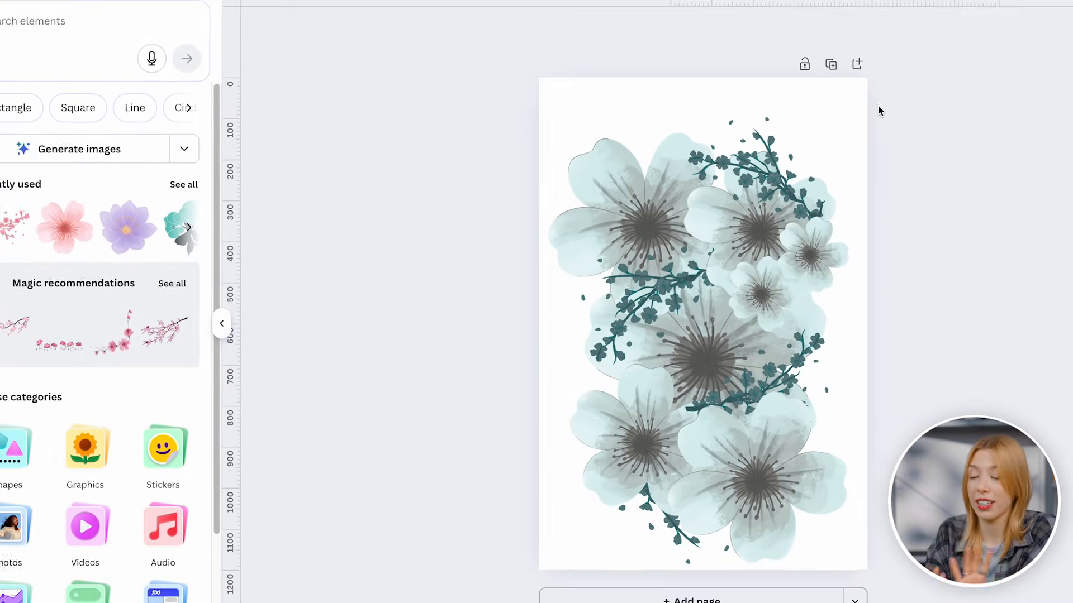
Step: Download the finished floral design as a PNG file
{"action": "left_click", "coordinate": [50, 12]}
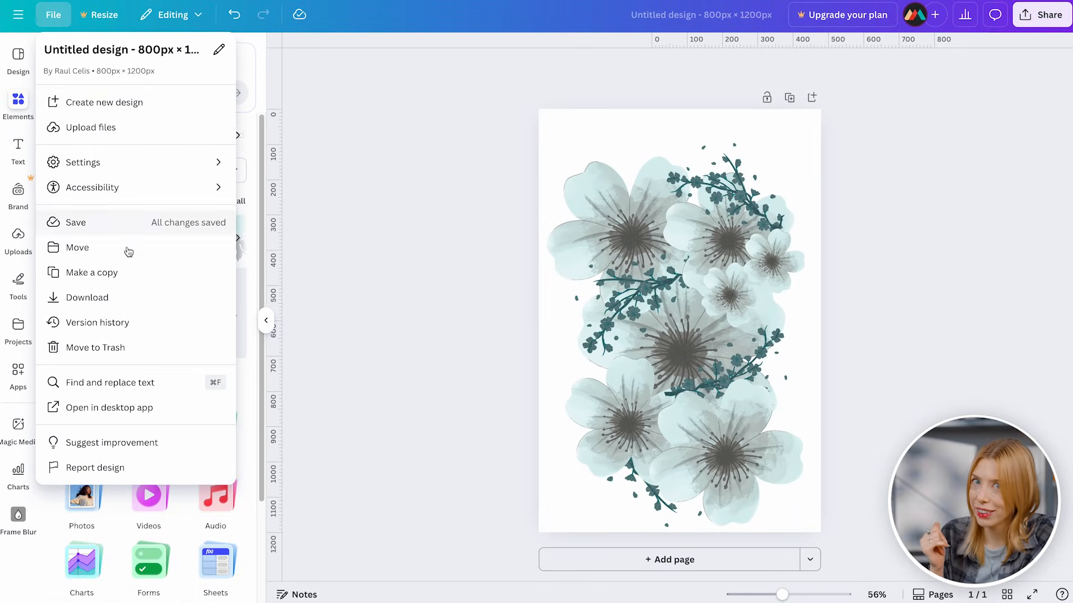
{"action": "left_click", "coordinate": [128, 296]}
{"action": "left_click", "coordinate": [898, 291]}
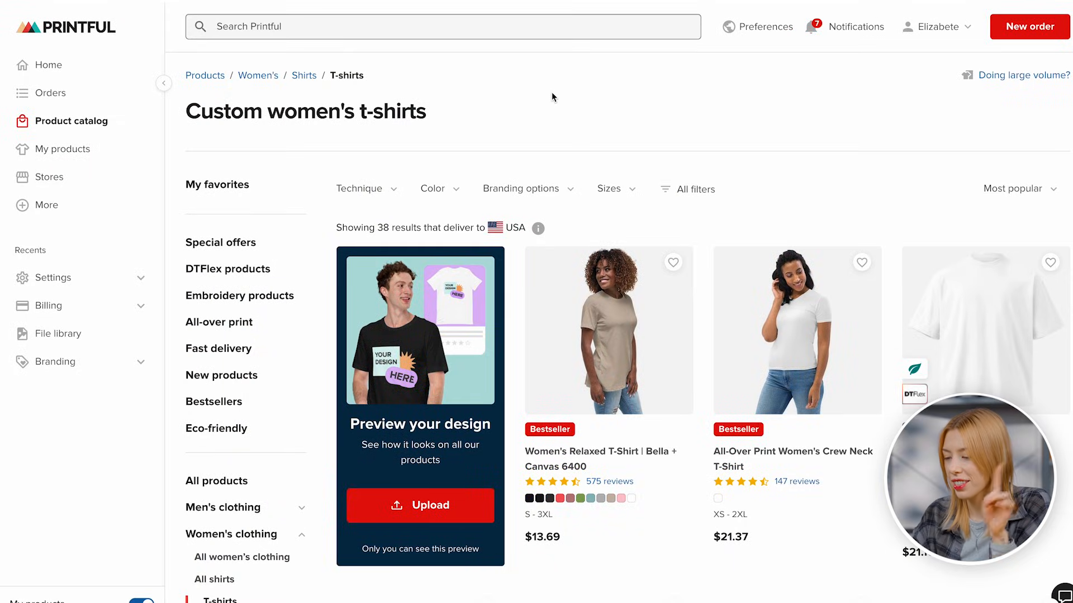
Step: In Printful, filter women's t-shirts by All-over cotton and start designing the All-Over Print Women's Cotton Crew Neck T-Shirt for the Elizzy store
{"action": "left_click", "coordinate": [393, 191]}
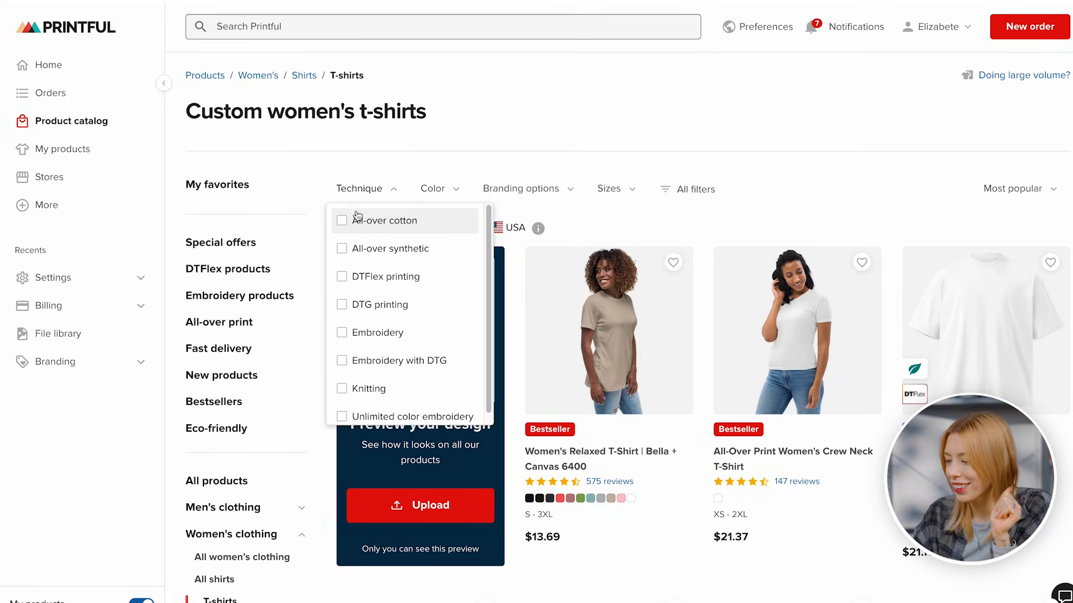
{"action": "left_click", "coordinate": [549, 224]}
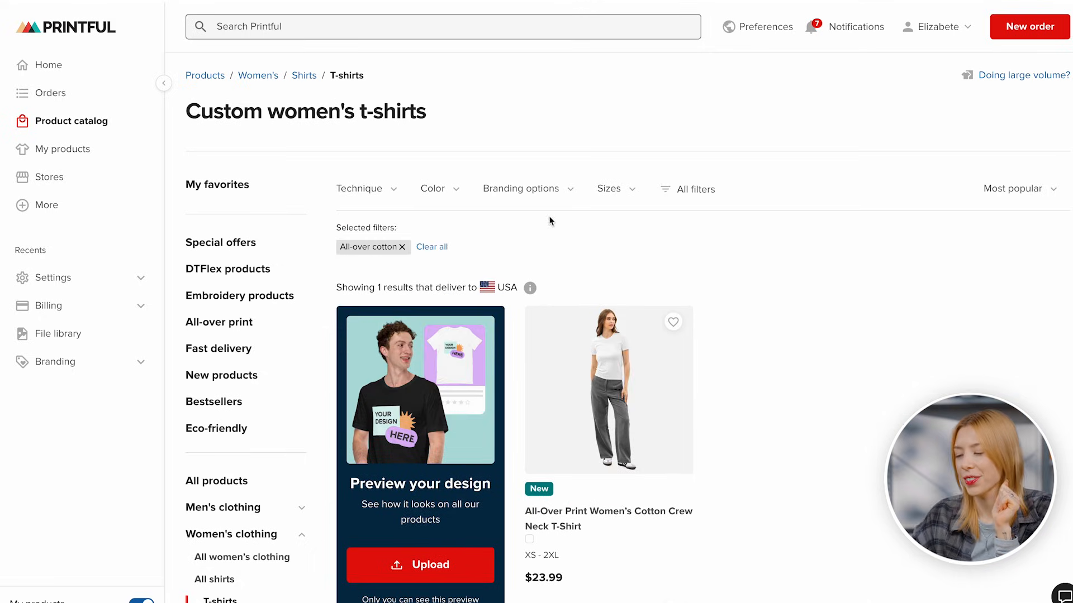
{"action": "left_click", "coordinate": [638, 520]}
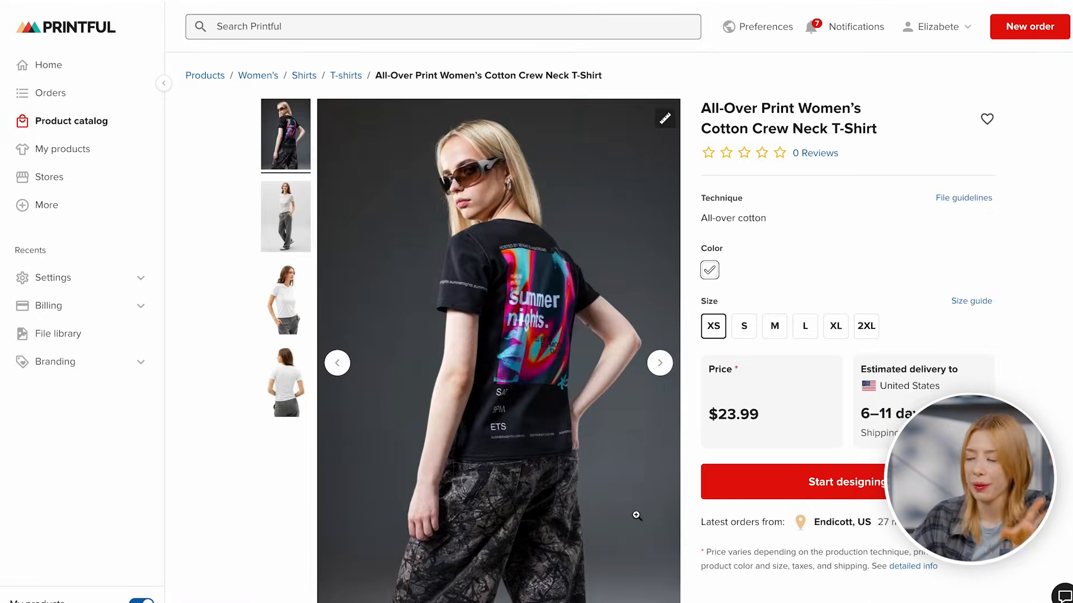
{"action": "left_click", "coordinate": [753, 485]}
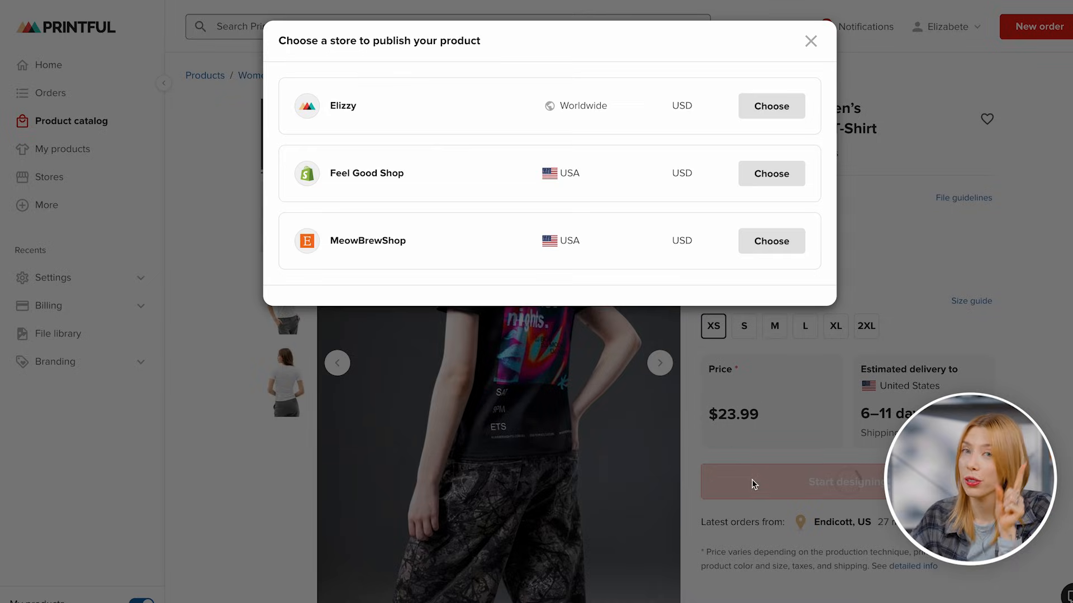
{"action": "left_click", "coordinate": [760, 109]}
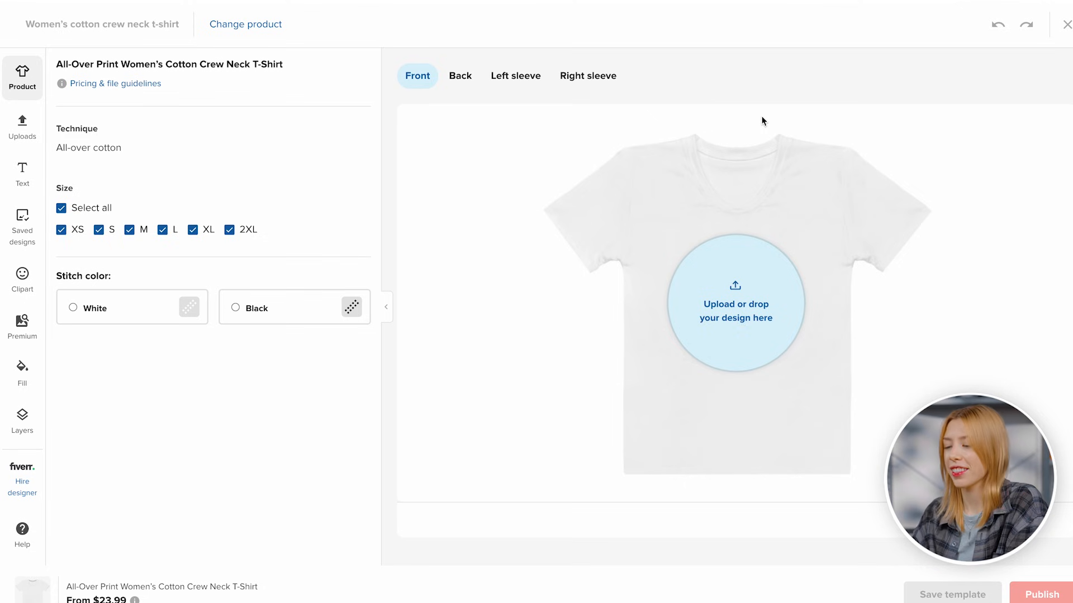
Step: Apply 1.-Flower-pattern.png to the t-shirt's front and scale it down to about 11.14 × 16.69 units
{"action": "left_click", "coordinate": [763, 265]}
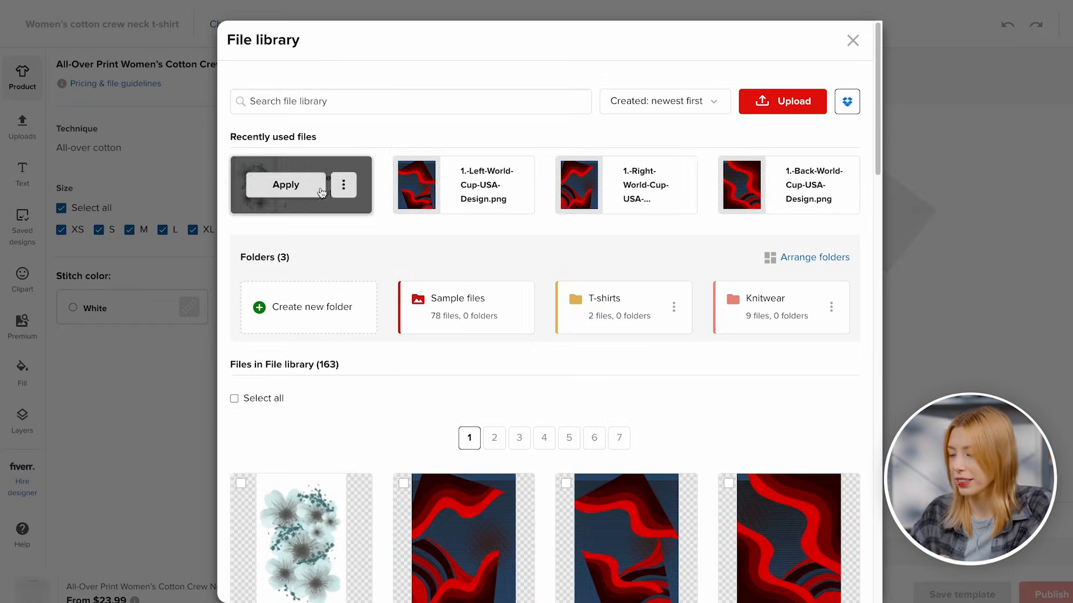
{"action": "left_click", "coordinate": [322, 191]}
{"action": "left_click_drag", "start_coordinate": [922, 553], "coordinate": [847, 464]}
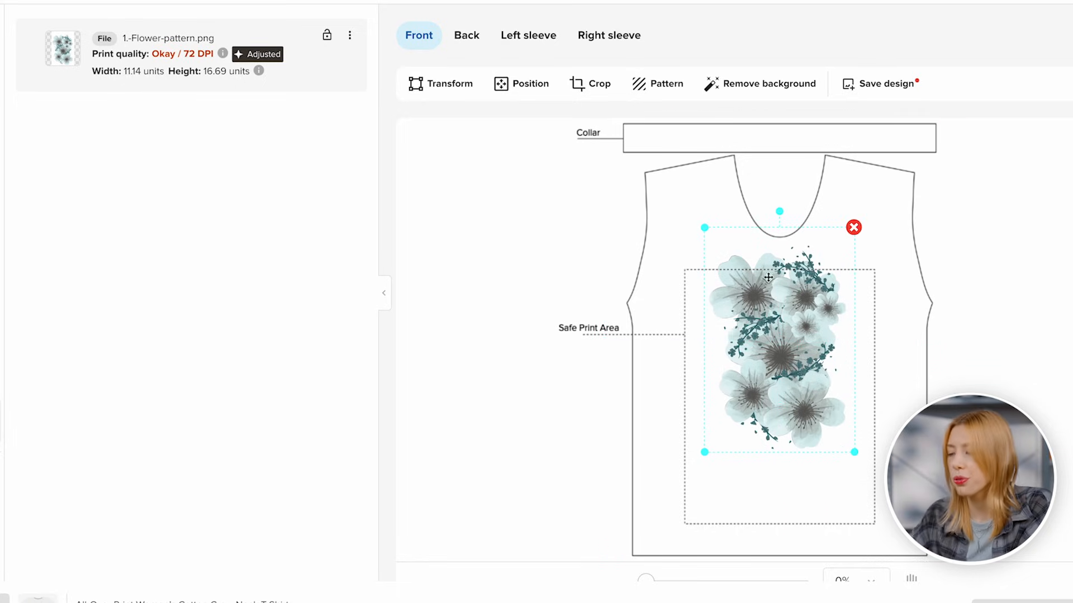
Step: Repeat the flower design in a straight grid pattern with -0.34 spacing and remove its background
{"action": "left_click", "coordinate": [669, 90]}
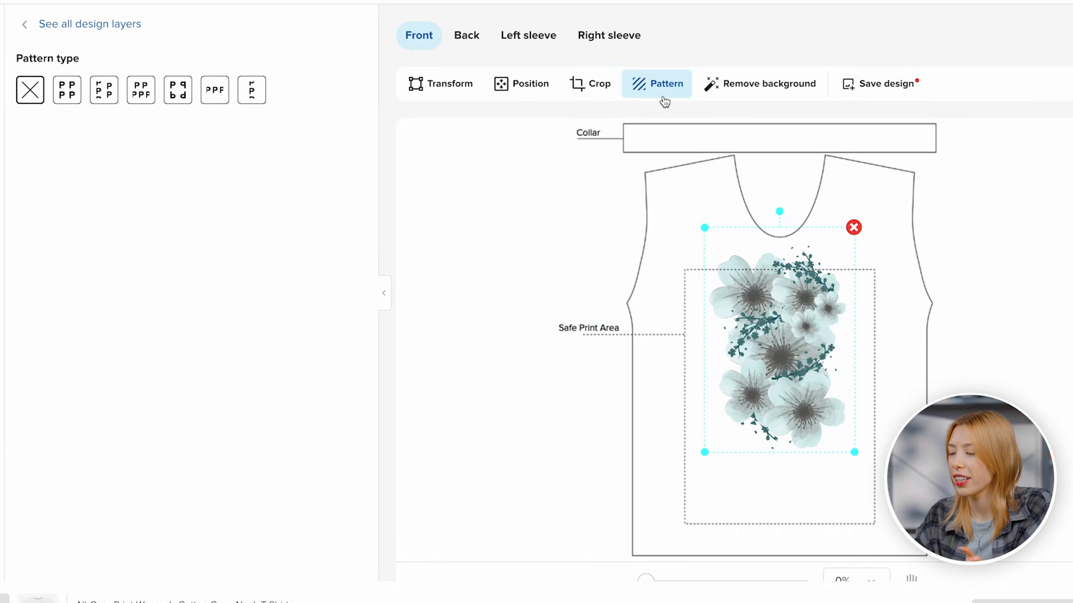
{"action": "left_click", "coordinate": [68, 92]}
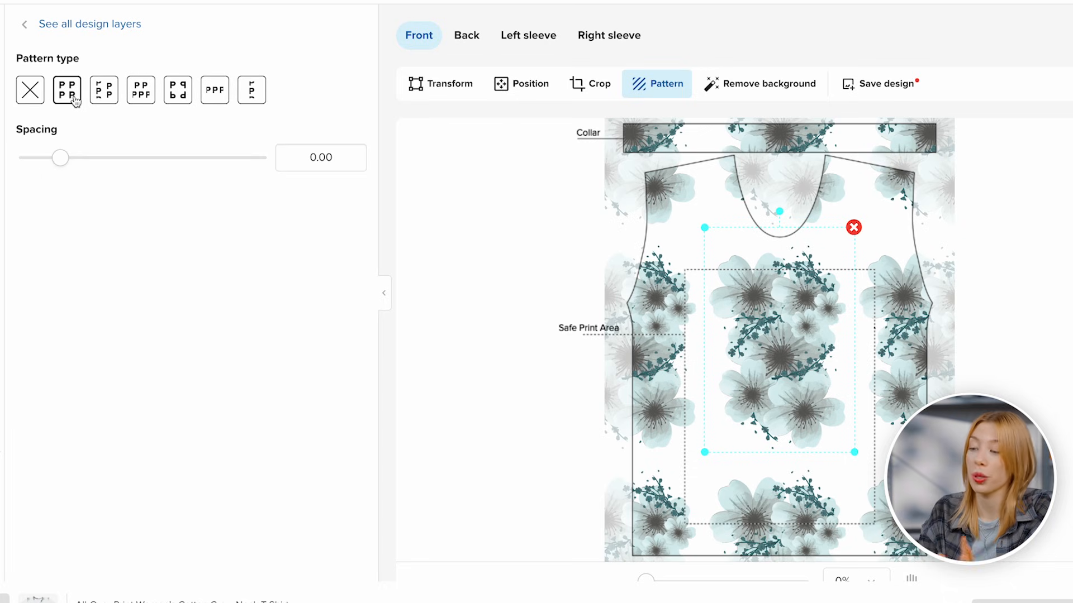
{"action": "left_click_drag", "start_coordinate": [66, 162], "coordinate": [55, 169]}
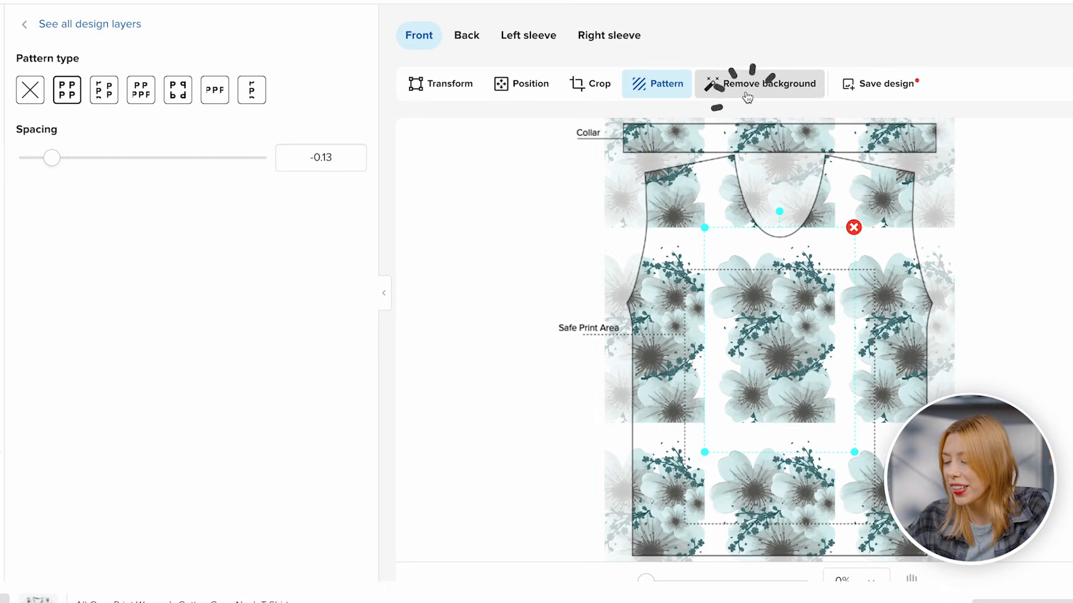
{"action": "left_click_drag", "start_coordinate": [52, 163], "coordinate": [39, 177]}
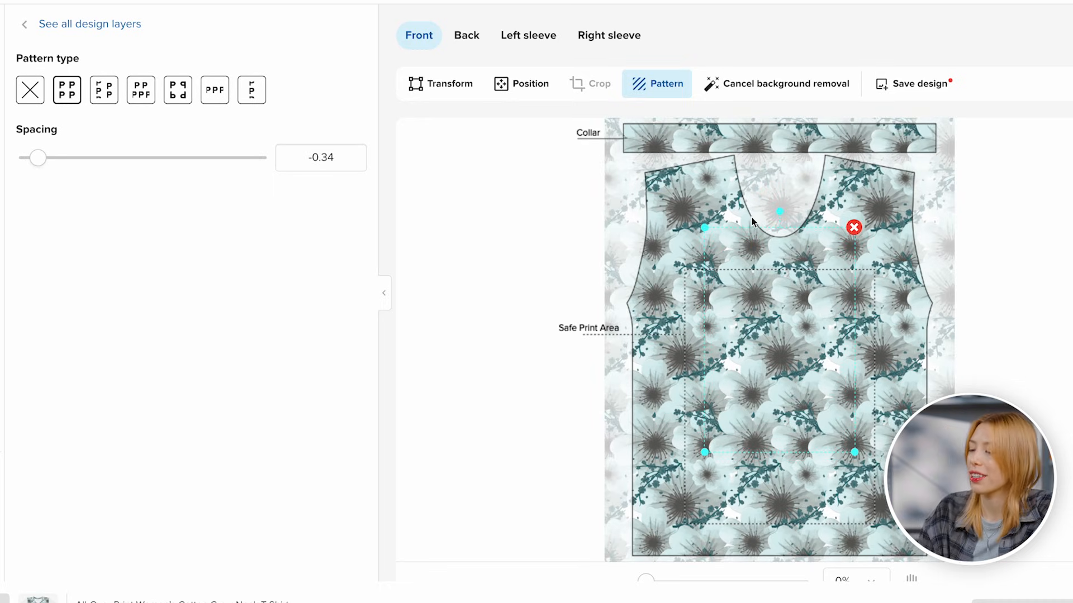
Step: Rotate the flower design clockwise and apply the Half drop pattern with -0.50 spacing
{"action": "left_click_drag", "start_coordinate": [781, 215], "coordinate": [822, 219]}
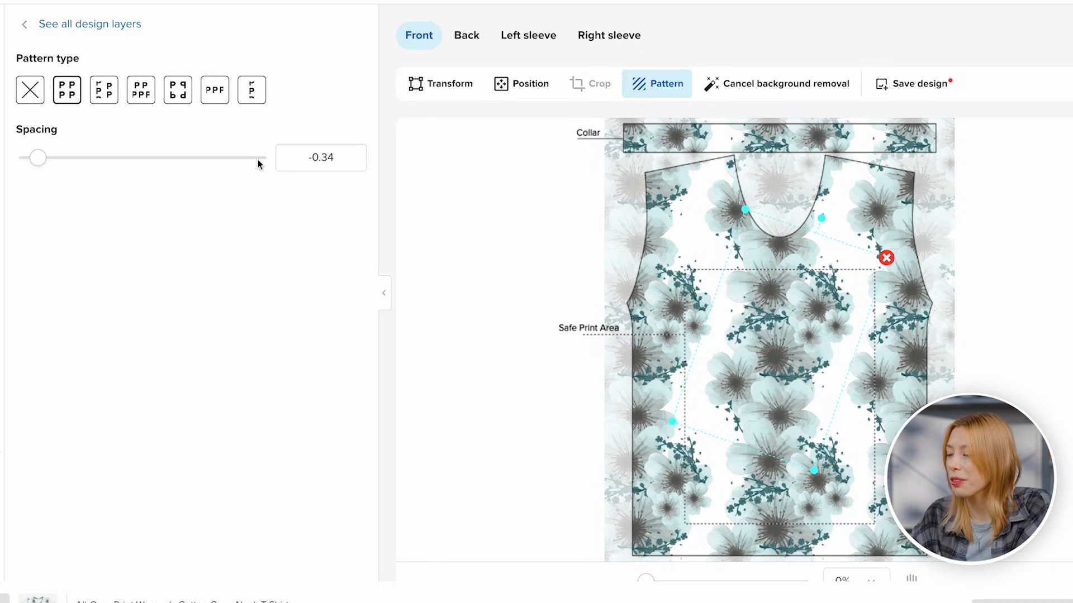
{"action": "left_click", "coordinate": [100, 99]}
{"action": "mouse_move", "coordinate": [46, 162]}
{"action": "left_mouse_down"}
{"action": "mouse_move", "coordinate": [67, 163]}
{"action": "mouse_move", "coordinate": [26, 161]}
{"action": "left_mouse_up"}
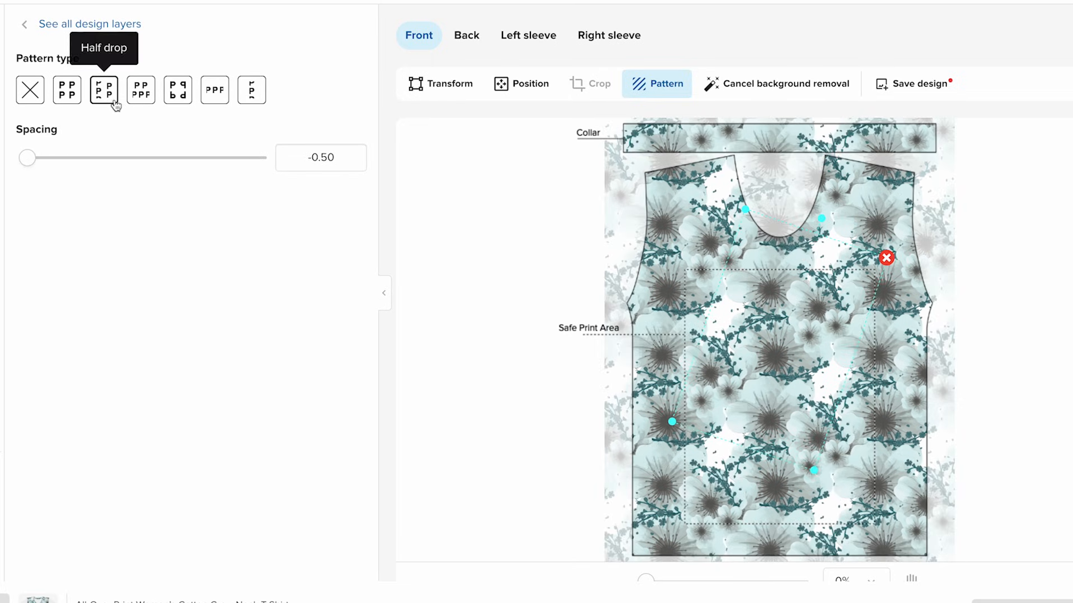
Step: Switch the flower design to the brick-style offset-row pattern with -0.50 spacing and rotate it back to a slight tilt
{"action": "left_click", "coordinate": [143, 96]}
{"action": "left_click_drag", "start_coordinate": [820, 226], "coordinate": [819, 221]}
{"action": "left_click_drag", "start_coordinate": [33, 163], "coordinate": [29, 166]}
{"action": "left_click_drag", "start_coordinate": [826, 224], "coordinate": [757, 228]}
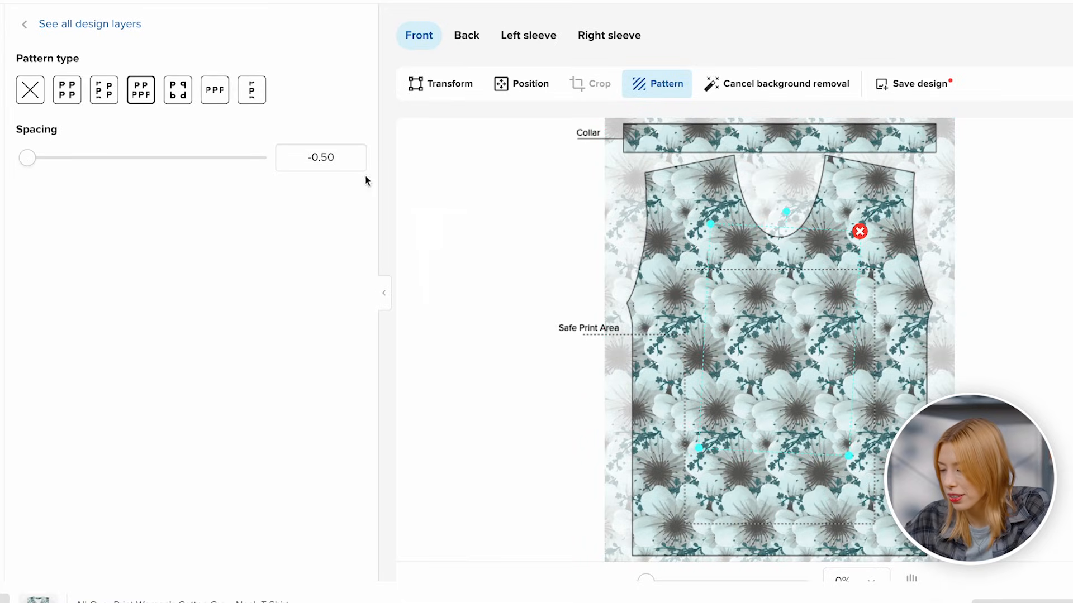
Step: Duplicate the flower pattern layer to all placements and preview the finished t-shirt in a model mockup
{"action": "left_click", "coordinate": [125, 29]}
{"action": "left_click", "coordinate": [350, 37]}
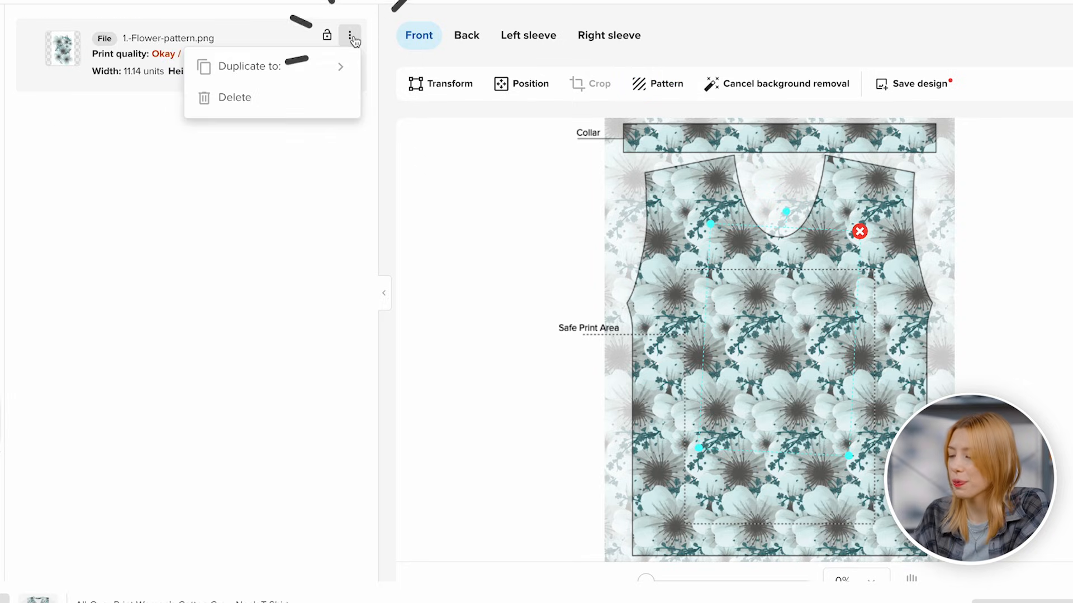
{"action": "left_click", "coordinate": [338, 66]}
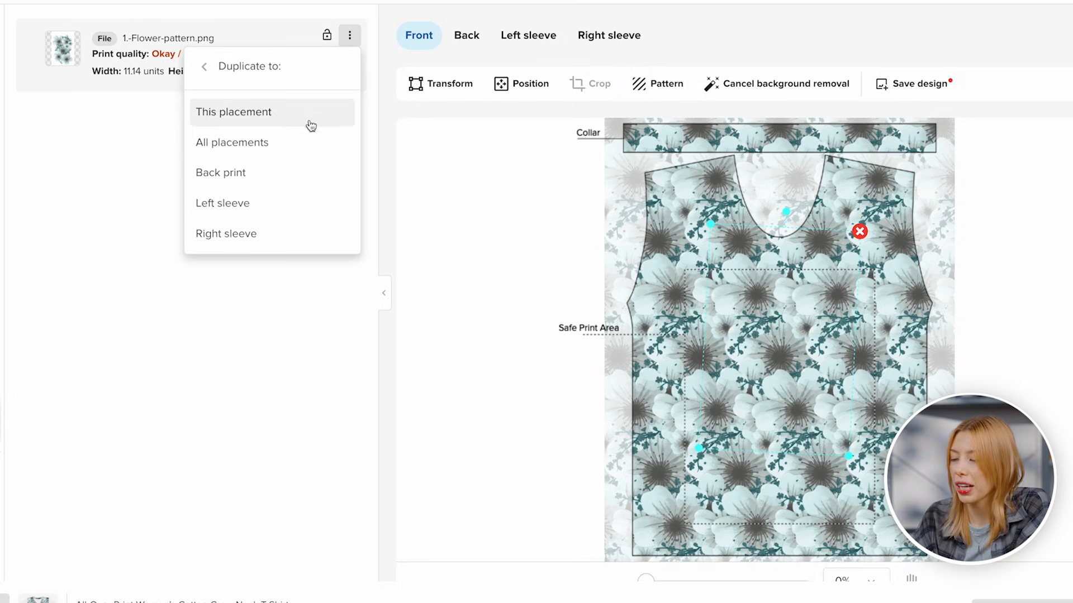
{"action": "left_click", "coordinate": [301, 143]}
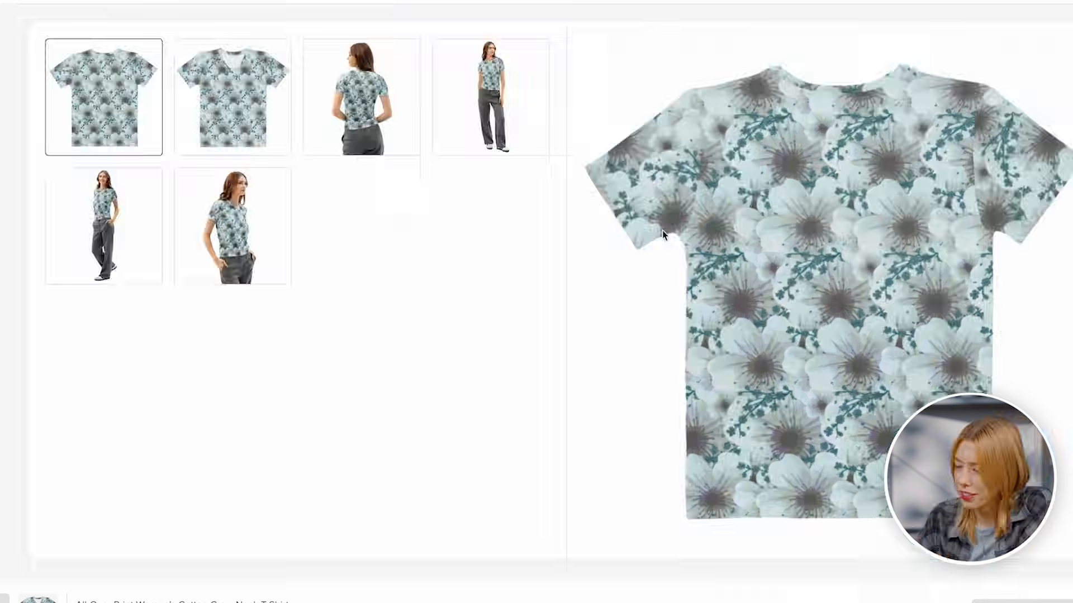
{"action": "left_click", "coordinate": [269, 230]}
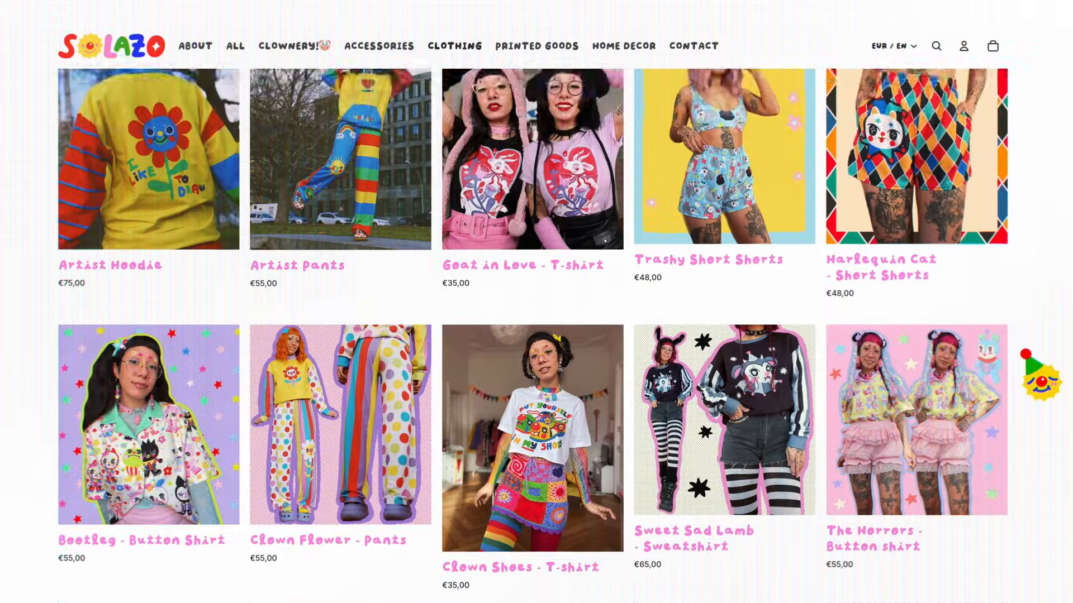
Step: Look through the Solazo clothing collection and the Flower Power short shorts' photos and product description
{"action": "scroll", "coordinate": [537, 302], "scroll_direction": "down", "scroll_amount": 4}
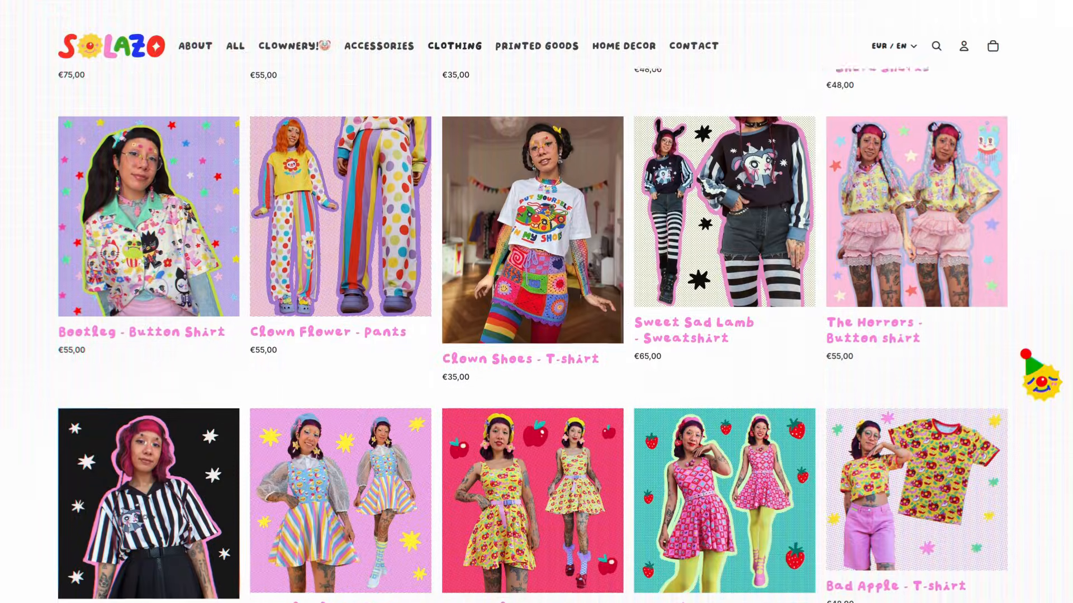
{"action": "scroll", "coordinate": [536, 302], "scroll_direction": "down", "scroll_amount": 8}
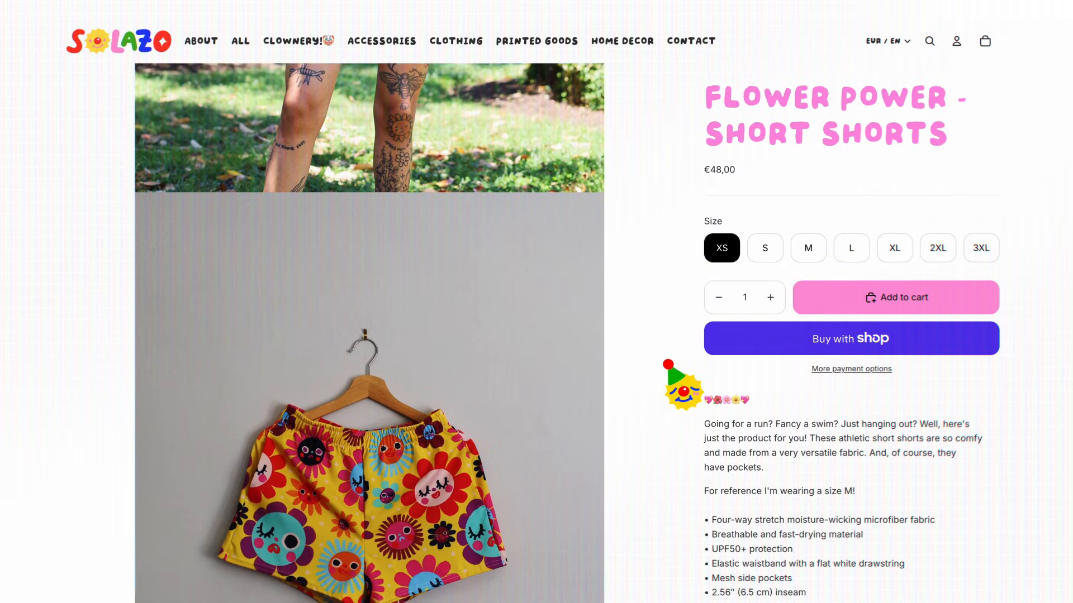
{"action": "scroll", "coordinate": [536, 302], "scroll_direction": "down", "scroll_amount": 6}
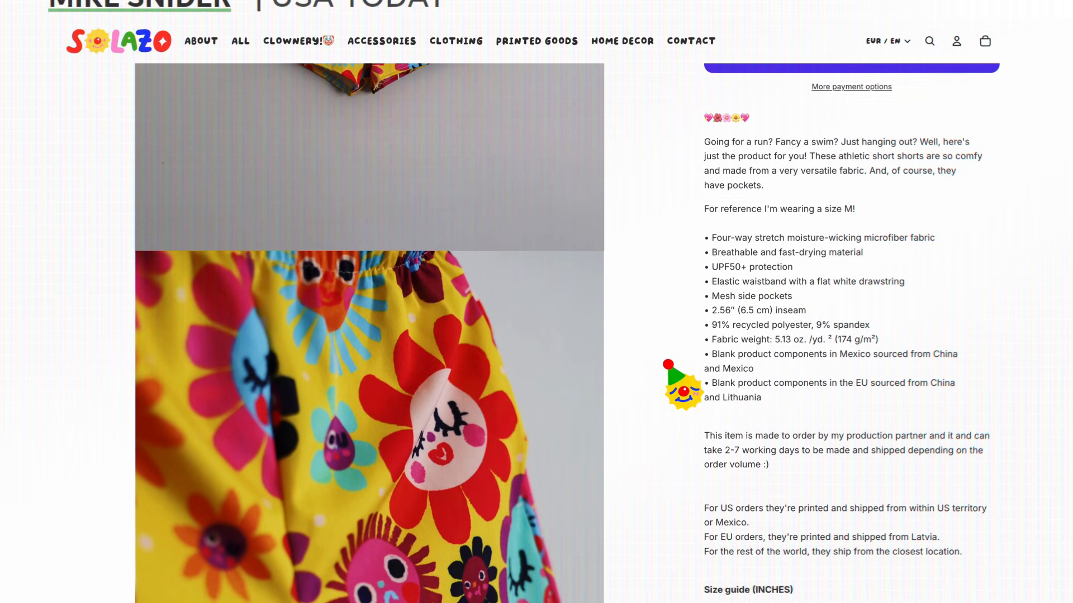
{"action": "scroll", "coordinate": [536, 302], "scroll_direction": "down", "scroll_amount": 3}
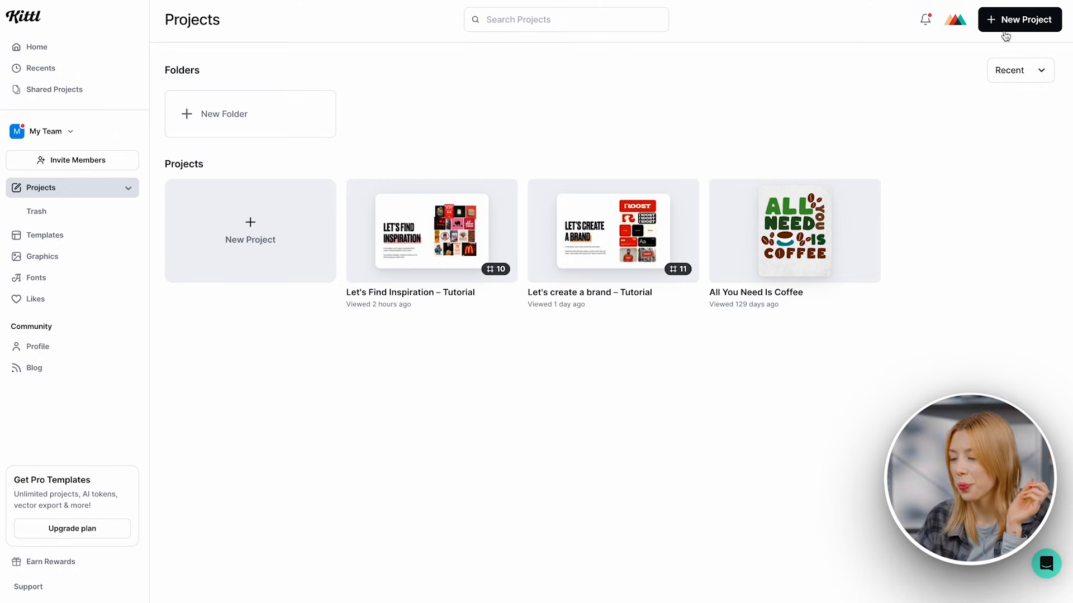
Step: Switch to Kittl and create a new project with the 4200 × 4800 px T-Shirt artboard
{"action": "left_click", "coordinate": [1024, 26]}
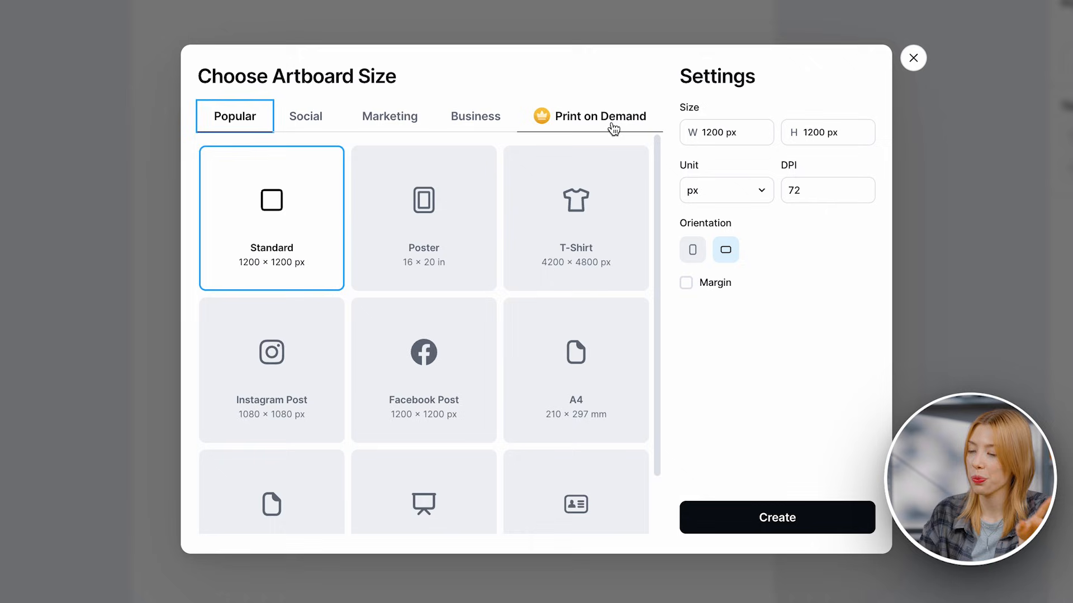
{"action": "left_click", "coordinate": [613, 128]}
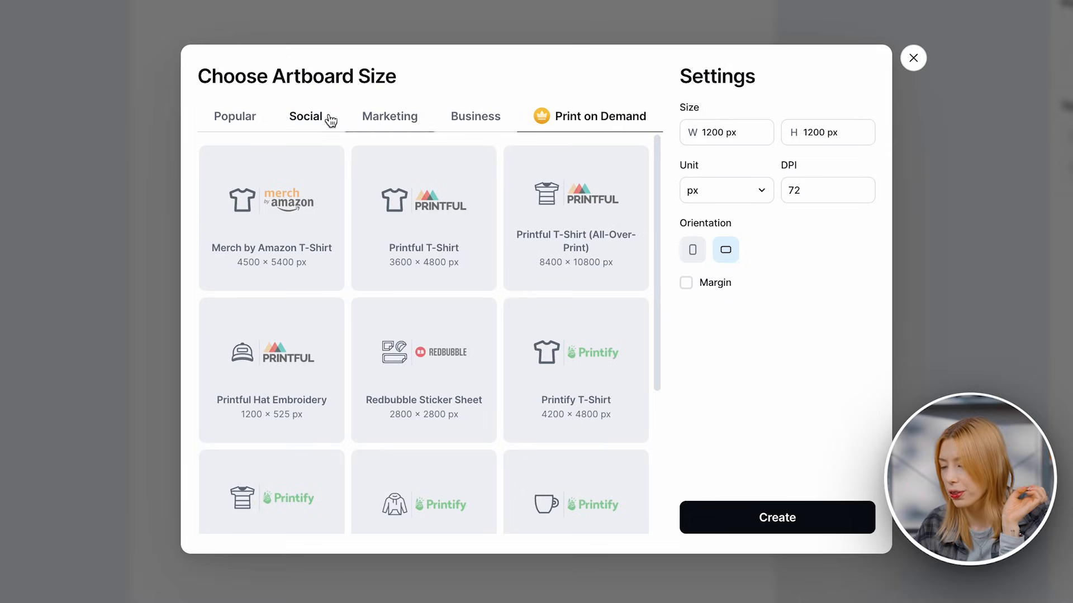
{"action": "left_click", "coordinate": [250, 119]}
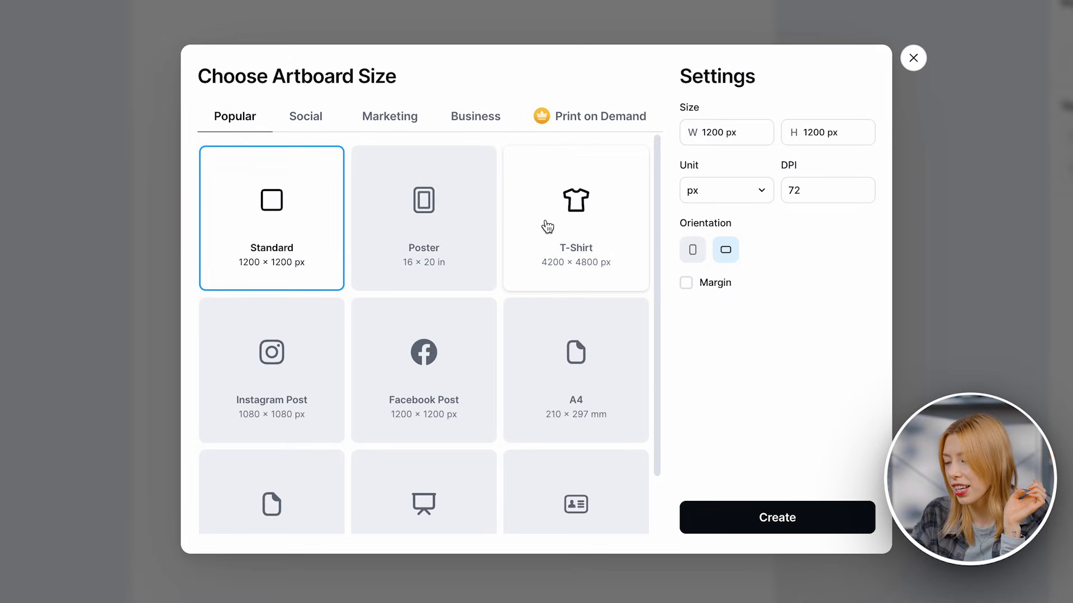
{"action": "left_click", "coordinate": [567, 222]}
{"action": "left_click", "coordinate": [833, 522]}
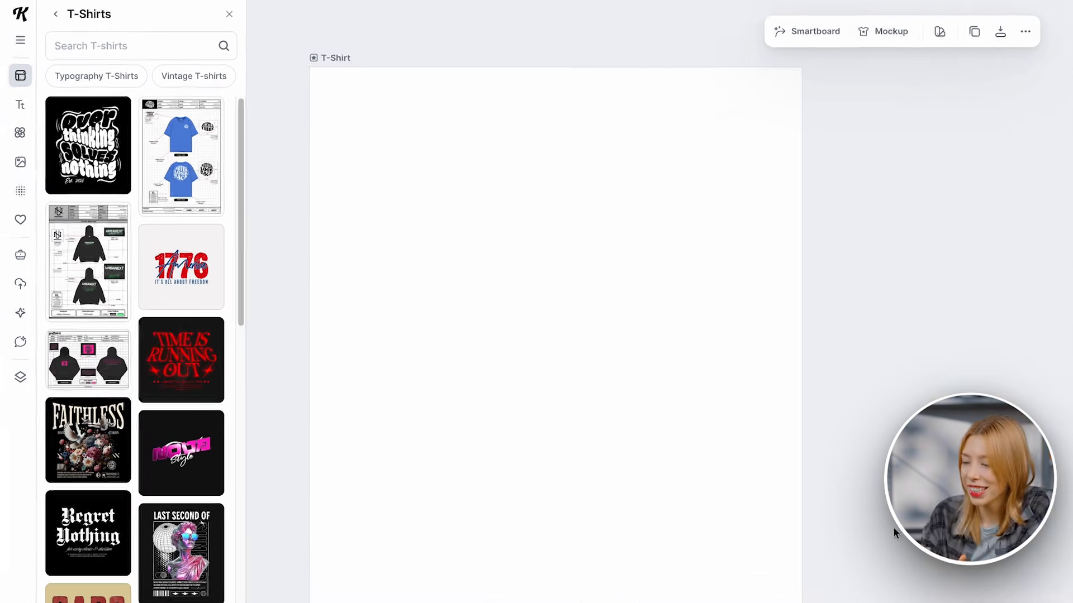
Step: Search the T-shirt templates for "weird characters" and add the blue illustrated weirdo design with the winged figure
{"action": "left_click", "coordinate": [195, 62]}
{"action": "type", "text": "weird charact"}
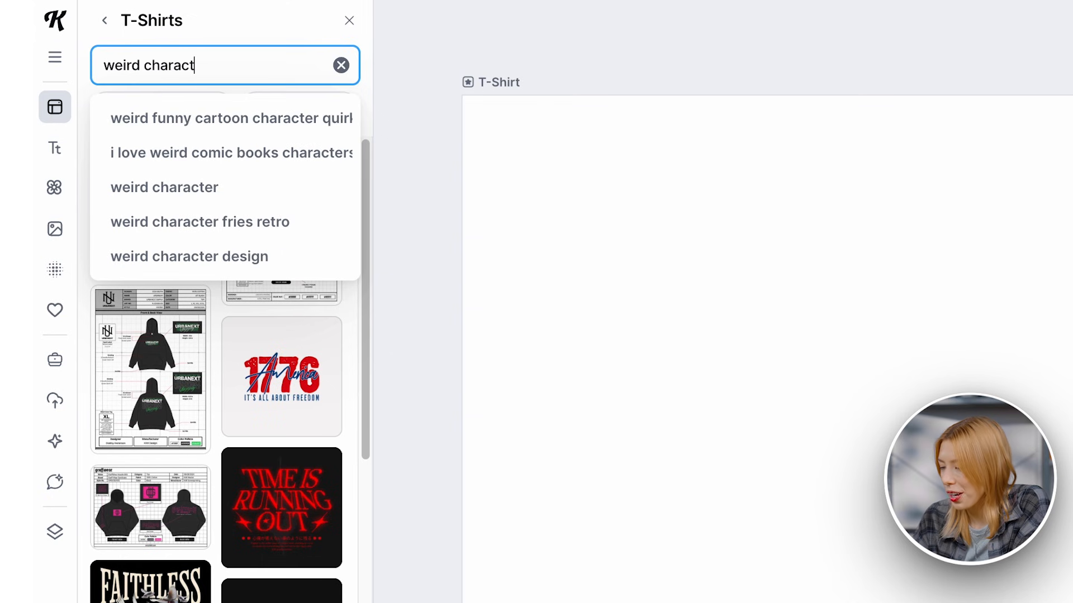
{"action": "type", "text": "ers"}
{"action": "key", "text": "Return"}
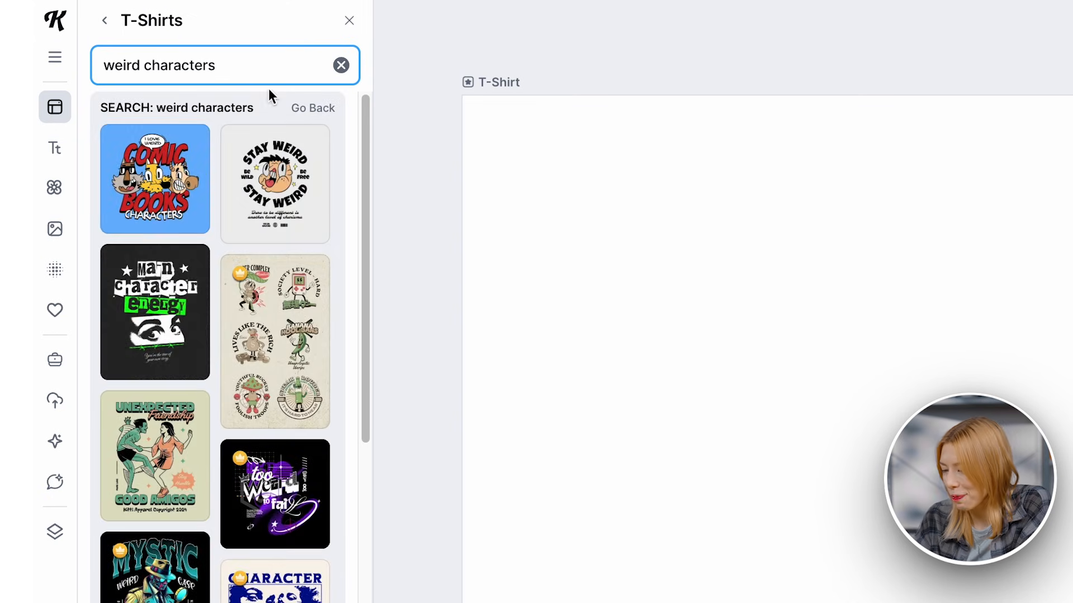
{"action": "scroll", "coordinate": [355, 157], "scroll_direction": "down", "scroll_amount": 15}
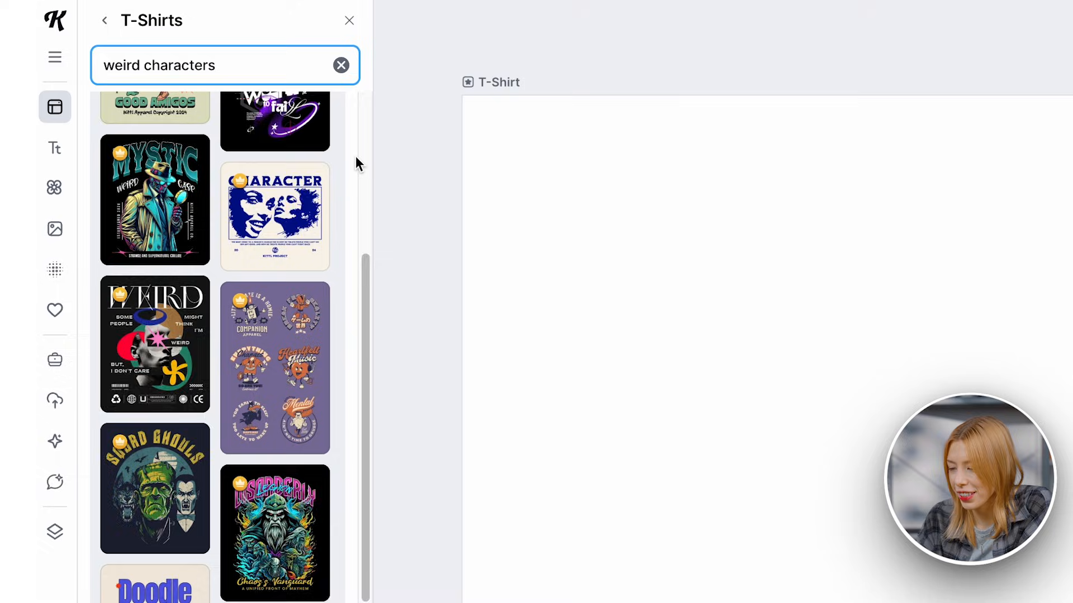
{"action": "scroll", "coordinate": [355, 156], "scroll_direction": "down", "scroll_amount": 2}
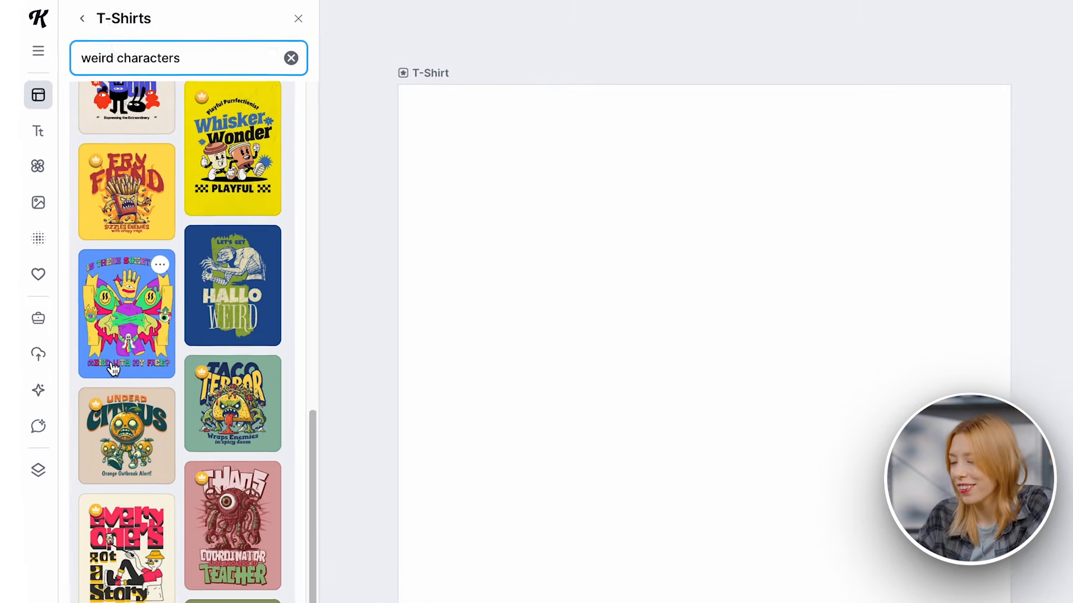
{"action": "left_click", "coordinate": [99, 343]}
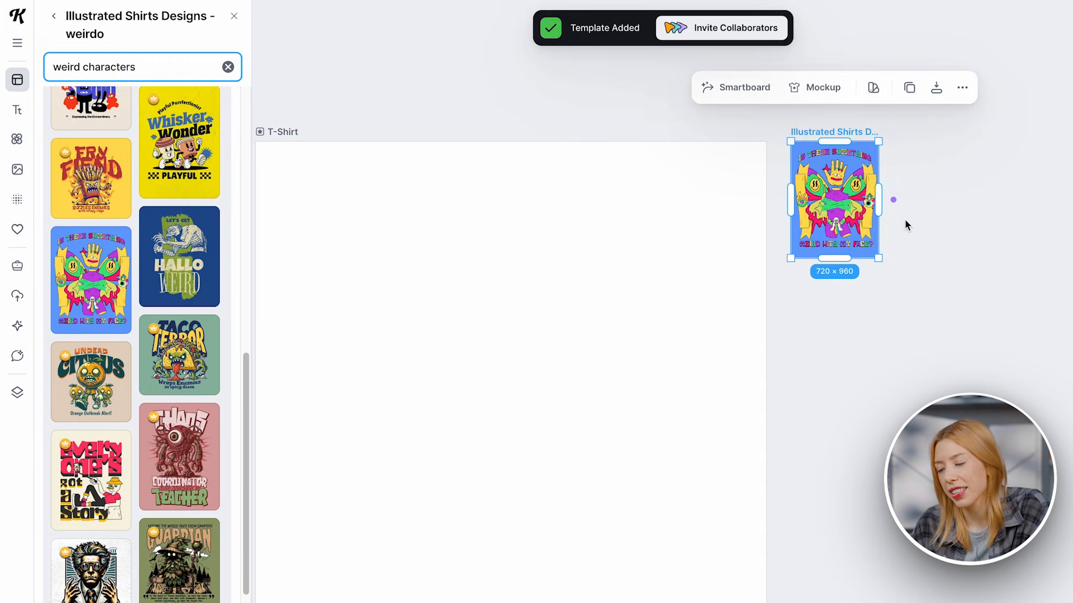
Step: Select the winged figure artwork with its lower caption and move it from the template onto the blank T-Shirt artboard
{"action": "left_click_drag", "start_coordinate": [887, 257], "coordinate": [780, 107]}
{"action": "left_click_drag", "start_coordinate": [782, 168], "coordinate": [781, 166]}
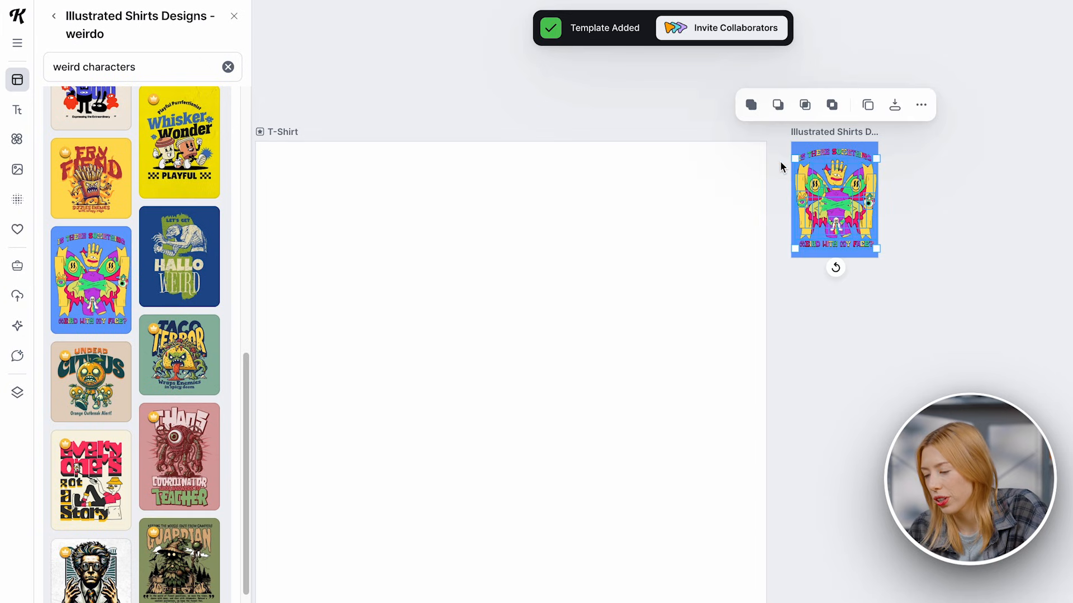
{"action": "left_click_drag", "start_coordinate": [853, 206], "coordinate": [499, 437]}
{"action": "left_click", "coordinate": [502, 557]}
Step: Delete the "Weird with my face?" caption below the character on the T-Shirt artboard
{"action": "scroll", "coordinate": [461, 531], "scroll_direction": "up", "scroll_amount": 5}
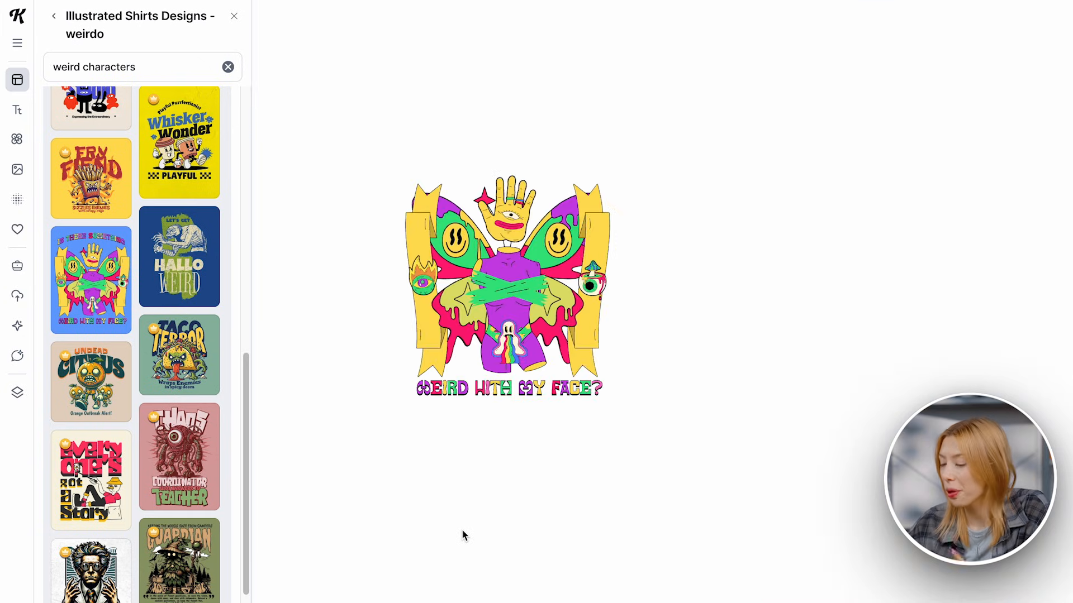
{"action": "left_click", "coordinate": [569, 397]}
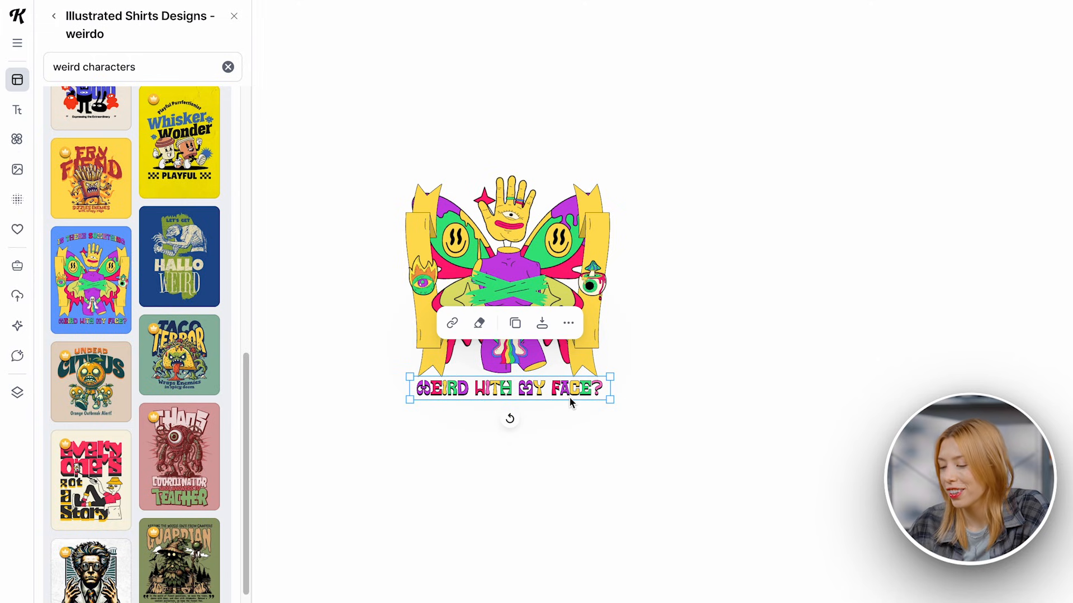
{"action": "key", "text": "Delete"}
Step: Select the whole character illustration and enlarge it to about 4043 × 4036 px, centred on the T-Shirt artboard
{"action": "scroll", "coordinate": [568, 397], "scroll_direction": "down", "scroll_amount": 5}
{"action": "left_click", "coordinate": [565, 385]}
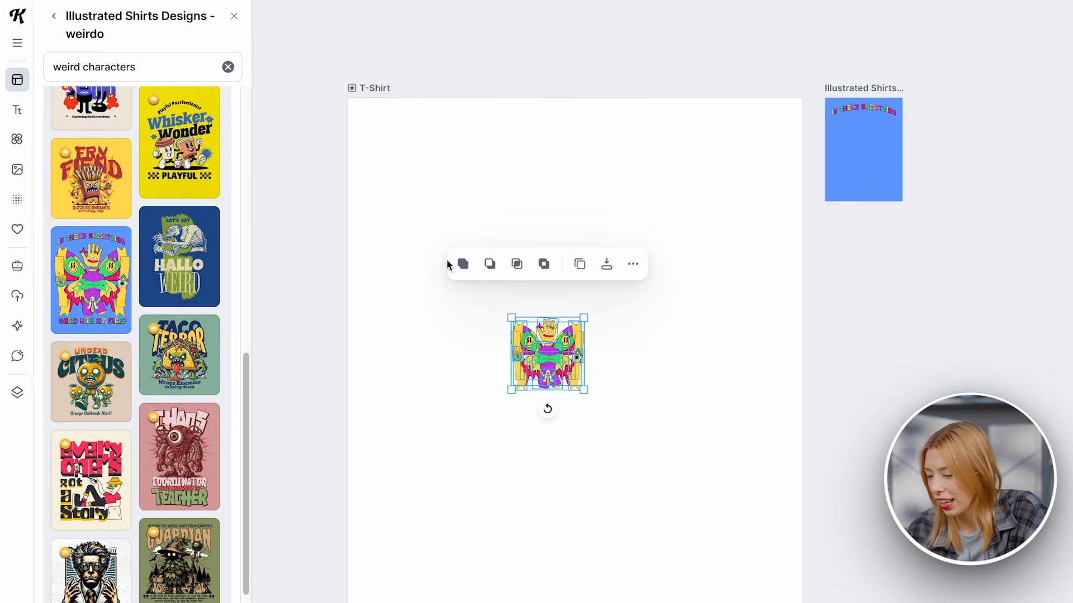
{"action": "left_click_drag", "start_coordinate": [587, 393], "coordinate": [826, 600]}
{"action": "left_click_drag", "start_coordinate": [700, 479], "coordinate": [600, 338]}
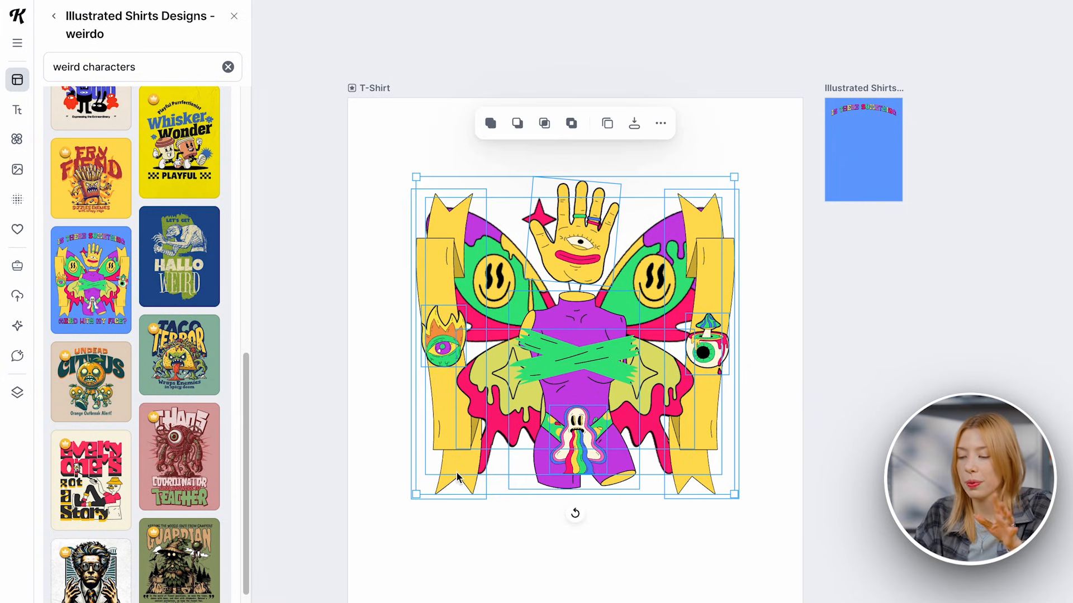
{"action": "left_click_drag", "start_coordinate": [414, 495], "coordinate": [344, 568]}
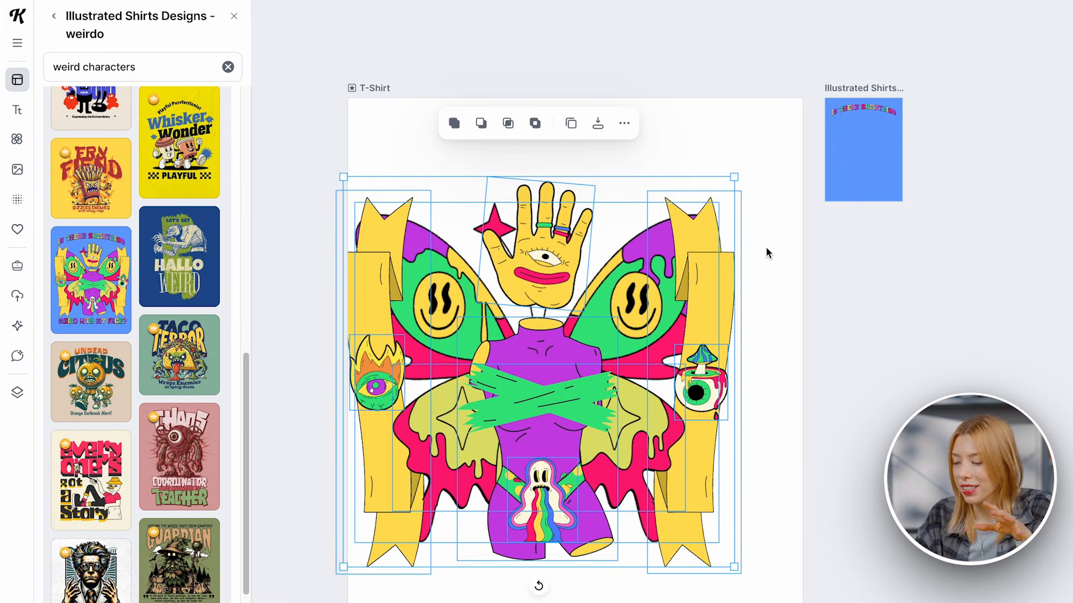
{"action": "left_click_drag", "start_coordinate": [734, 179], "coordinate": [797, 149]}
{"action": "left_click_drag", "start_coordinate": [600, 354], "coordinate": [606, 357]}
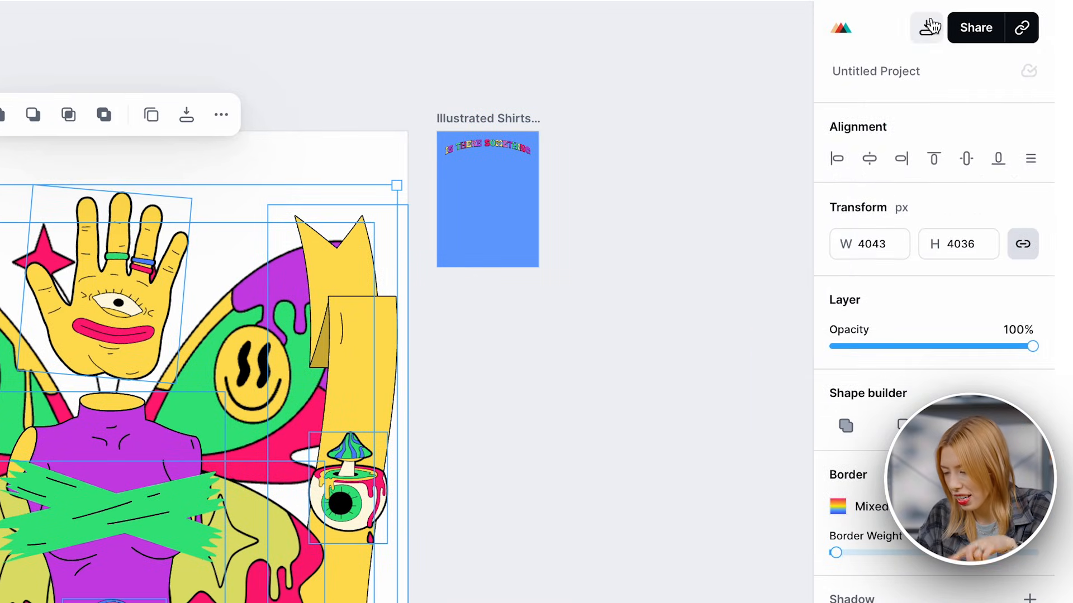
Step: Download only the T-Shirt artboard as a 700 × 800 px PNG
{"action": "left_click", "coordinate": [928, 27]}
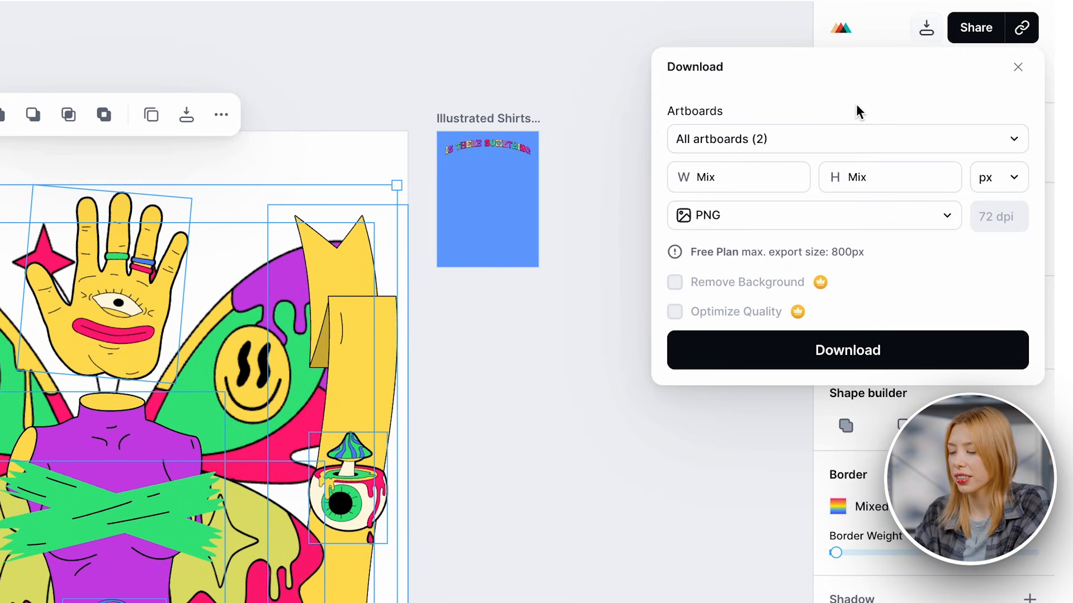
{"action": "left_click", "coordinate": [839, 146]}
{"action": "left_click", "coordinate": [976, 211]}
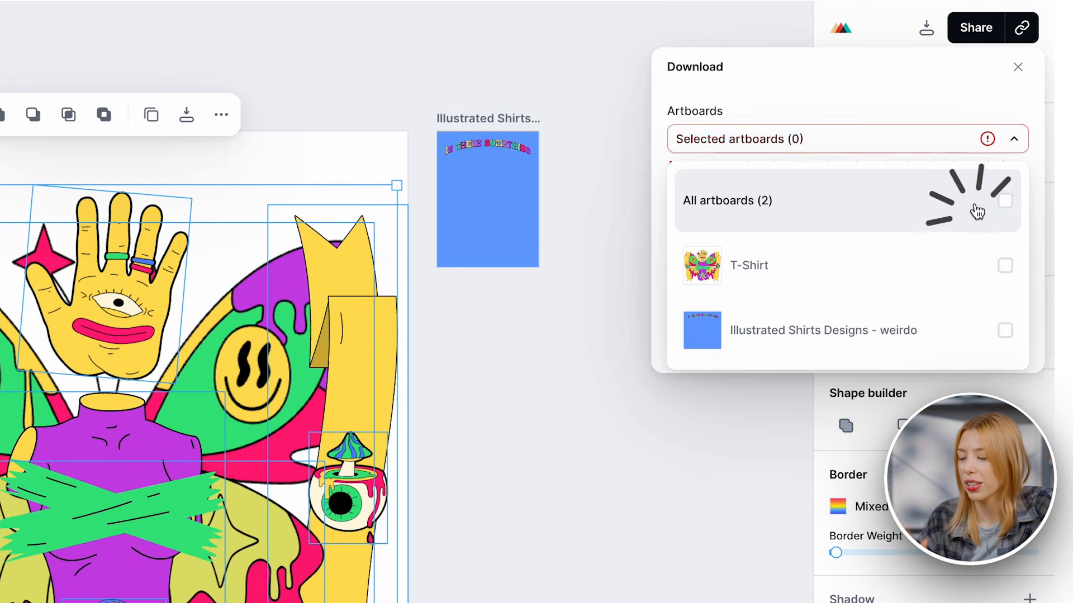
{"action": "left_click", "coordinate": [1004, 266]}
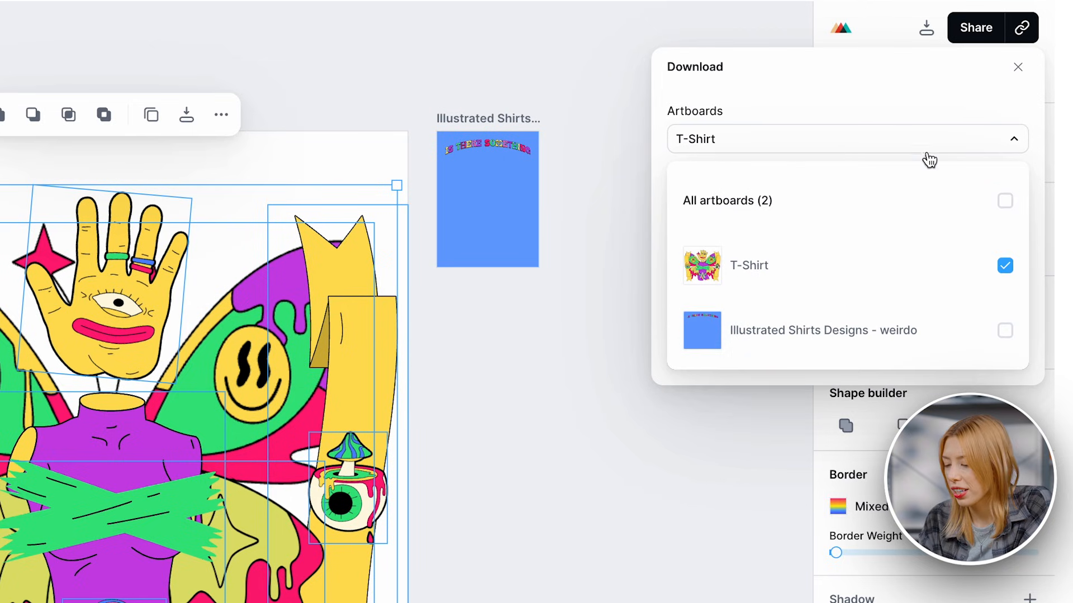
{"action": "left_click", "coordinate": [918, 93]}
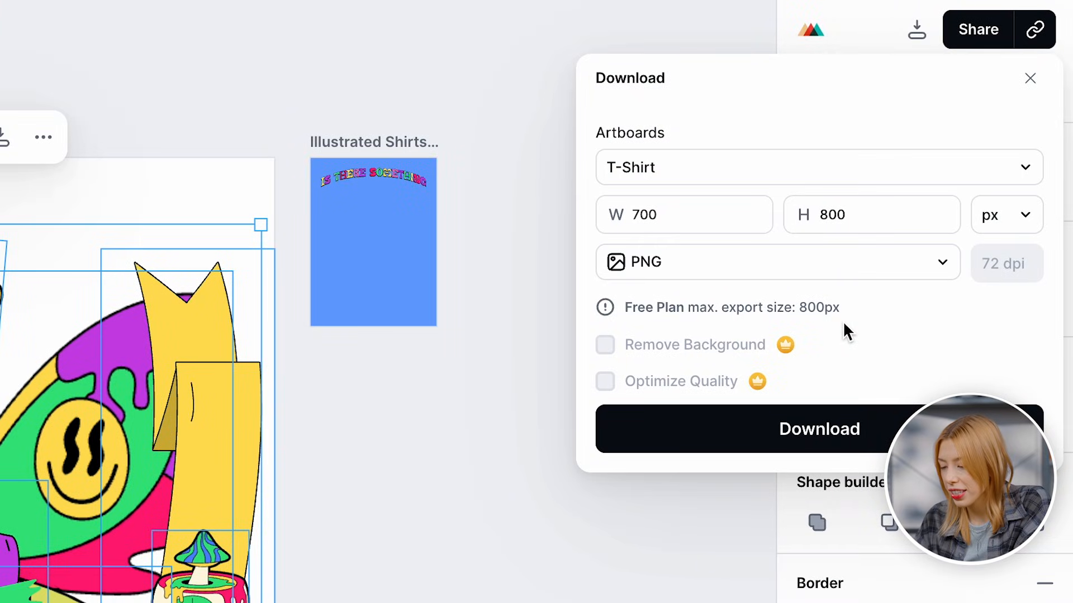
{"action": "left_click", "coordinate": [843, 422]}
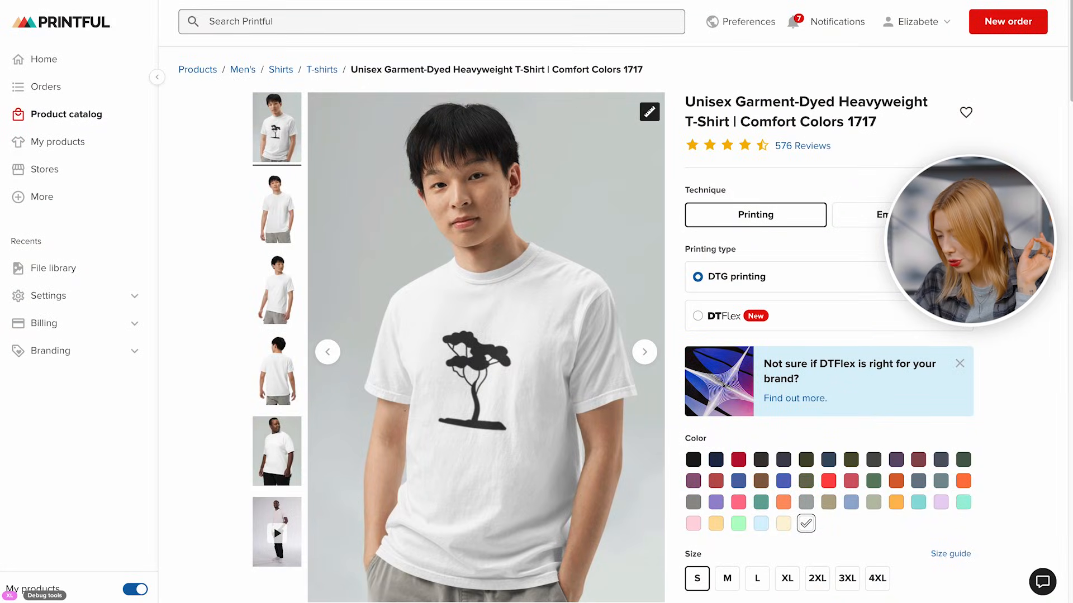
Step: Switch to Printful and start designing the Unisex Garment-Dyed Heavyweight T-Shirt | Comfort Colors 1717
{"action": "scroll", "coordinate": [614, 324], "scroll_direction": "down", "scroll_amount": 5}
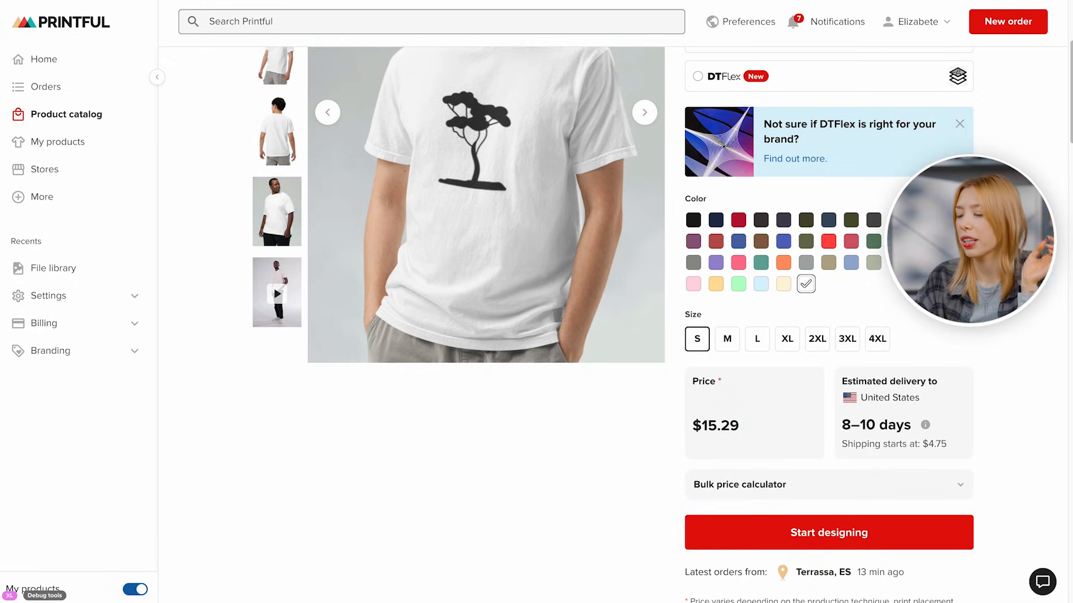
{"action": "left_click", "coordinate": [934, 526]}
{"action": "left_click", "coordinate": [763, 114]}
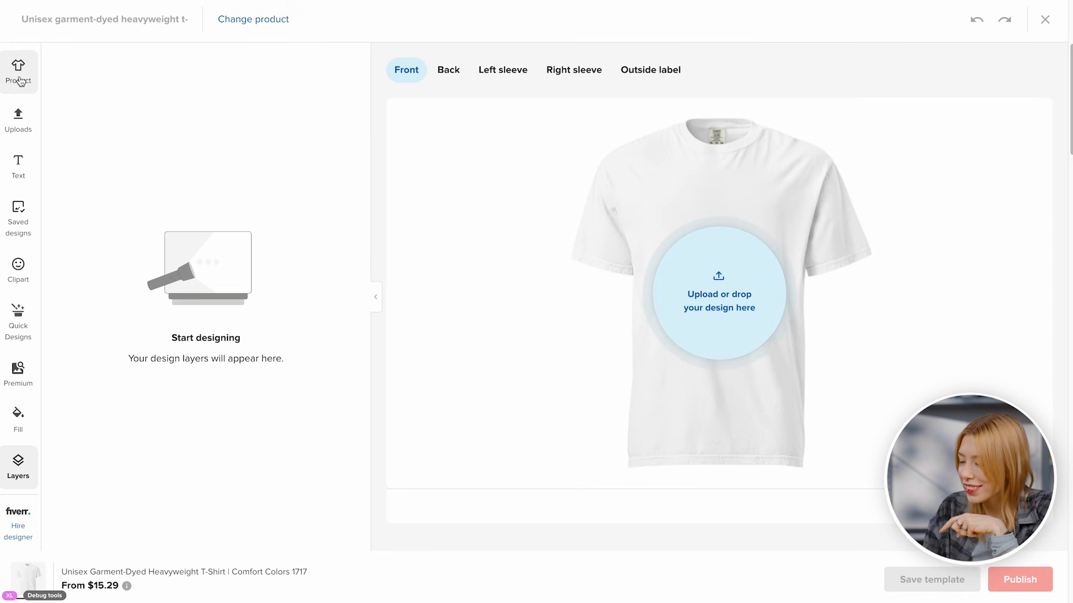
Step: Try the red and yellow-orange shirt colors, and leave only the medium blue selected, with white removed
{"action": "left_click", "coordinate": [20, 74]}
{"action": "left_click", "coordinate": [169, 413]}
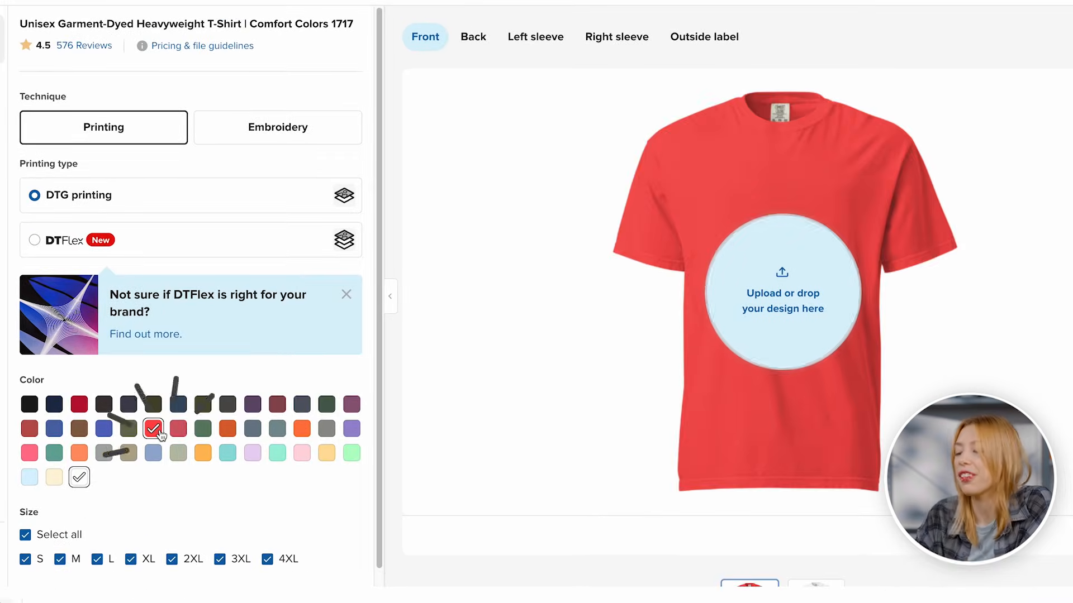
{"action": "left_click", "coordinate": [153, 428]}
{"action": "left_click", "coordinate": [203, 453]}
{"action": "left_click", "coordinate": [201, 455]}
{"action": "left_click", "coordinate": [104, 428]}
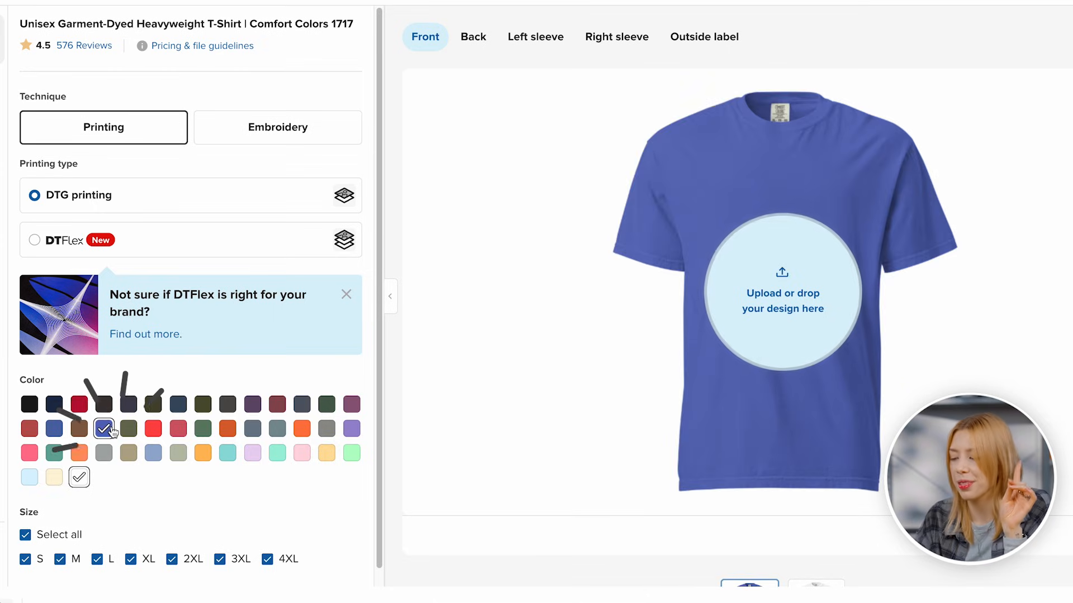
{"action": "left_click", "coordinate": [80, 477]}
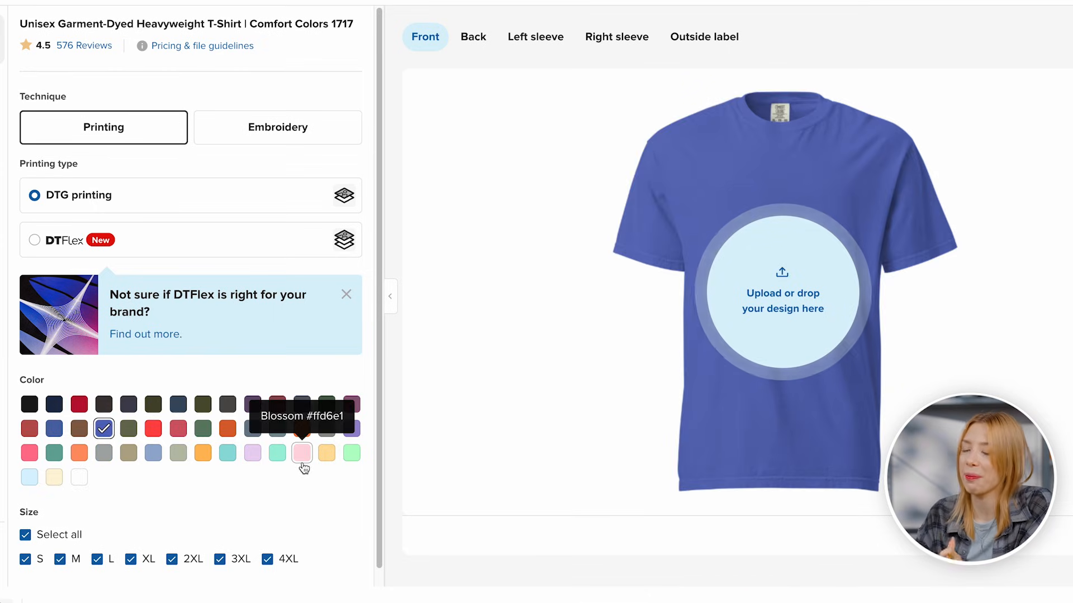
Step: Place 3.-Colorful-character.png from the file library on the shirt front and remove its background
{"action": "left_click", "coordinate": [734, 295]}
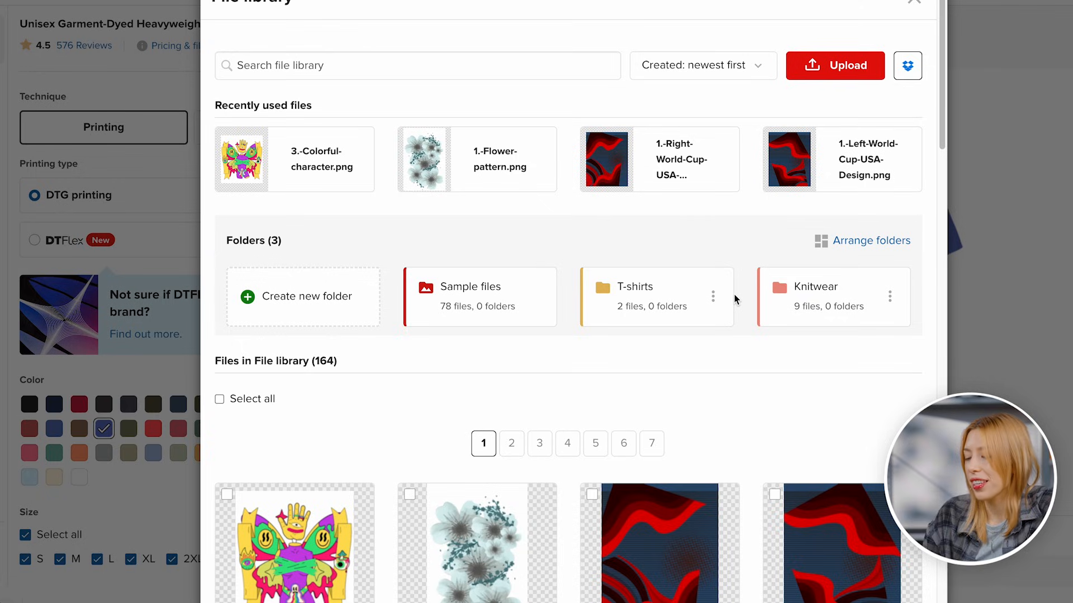
{"action": "left_click", "coordinate": [274, 160]}
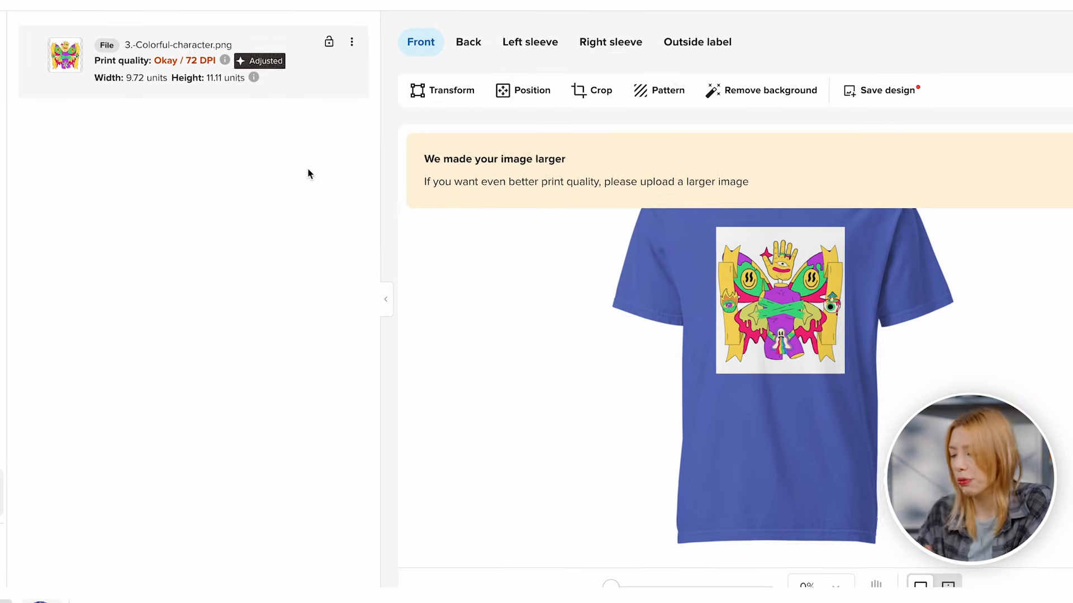
{"action": "left_click", "coordinate": [1001, 191]}
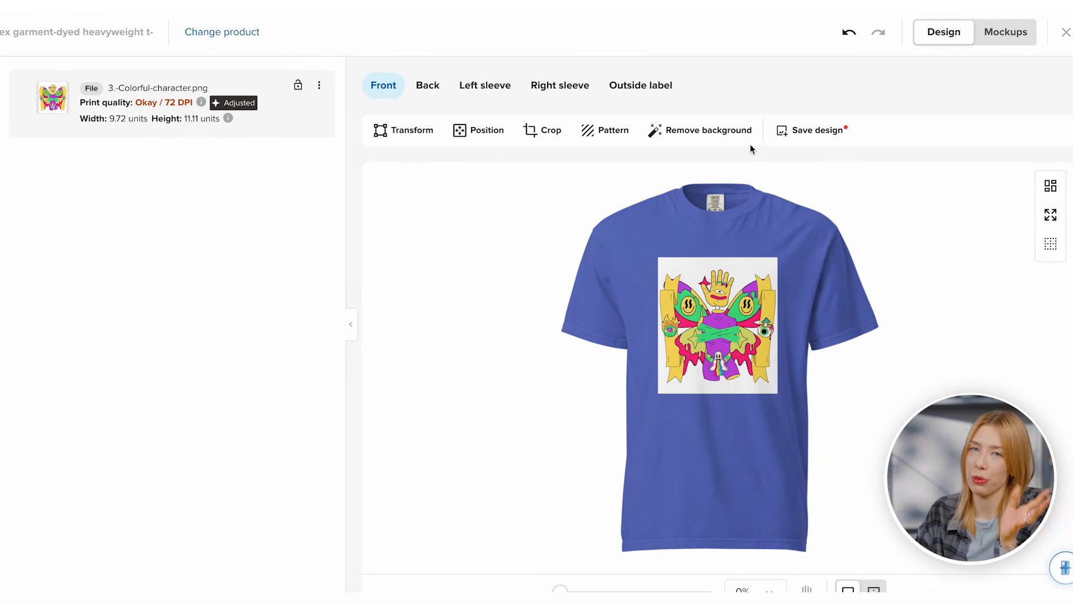
{"action": "left_click", "coordinate": [746, 140]}
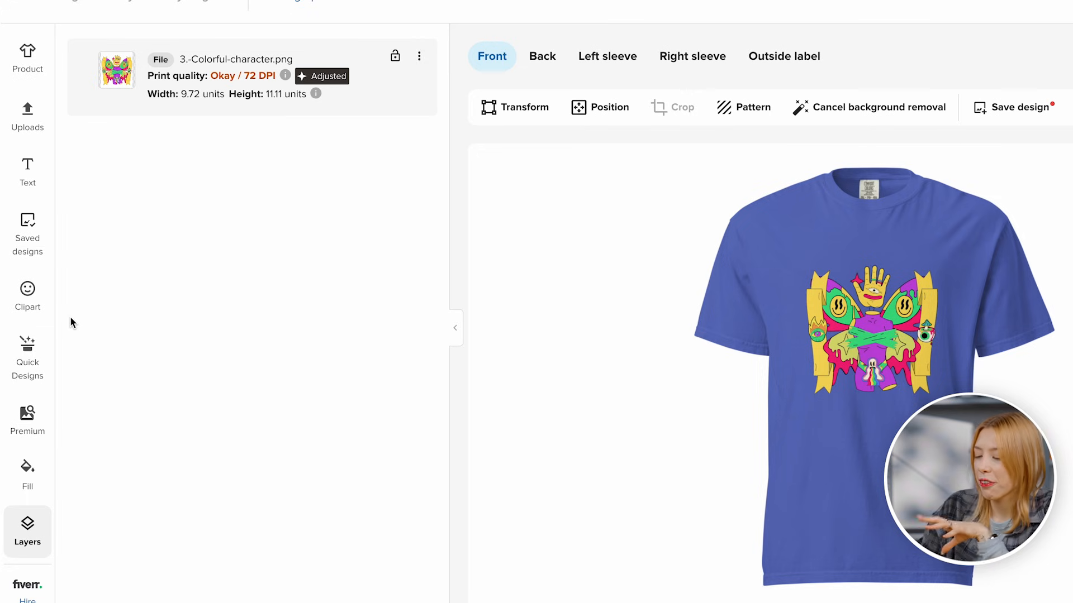
Step: Add the recently used circle clipart to the shirt front and color it Mantis green
{"action": "left_click", "coordinate": [33, 307]}
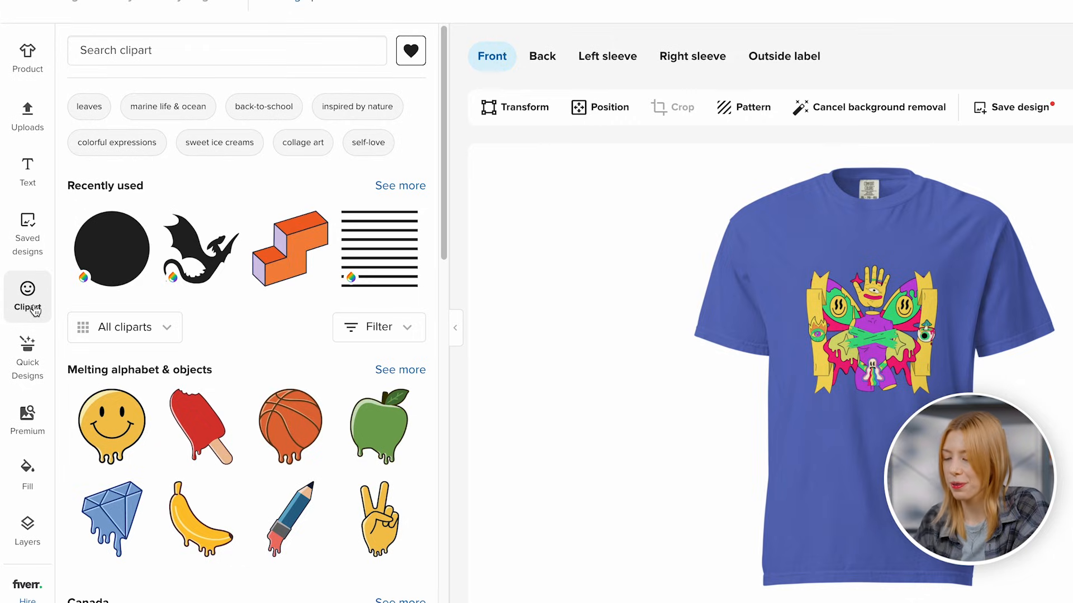
{"action": "left_click", "coordinate": [109, 246]}
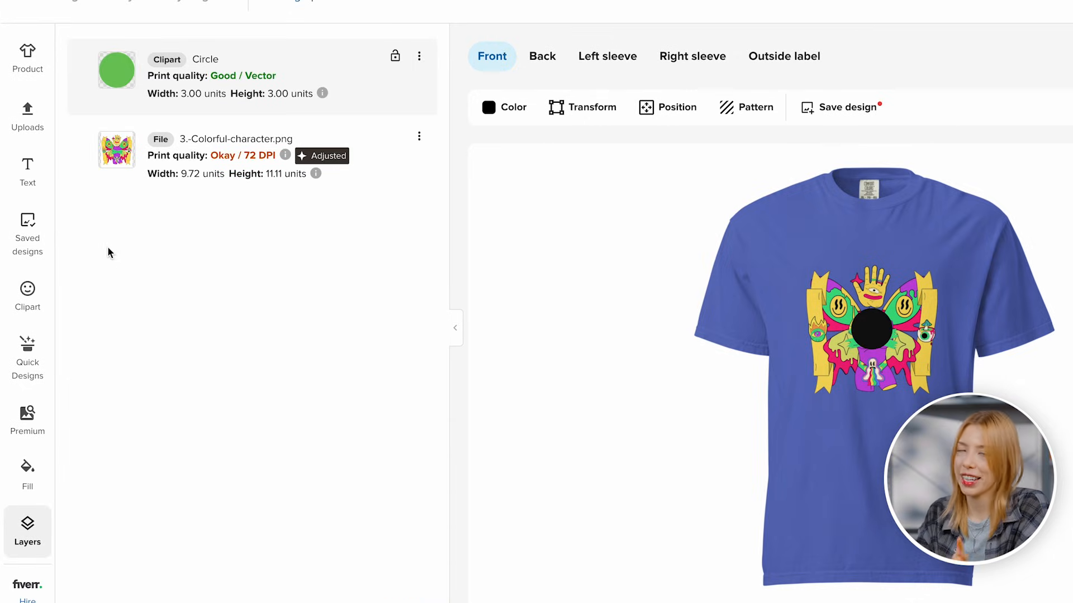
{"action": "left_click", "coordinate": [511, 109]}
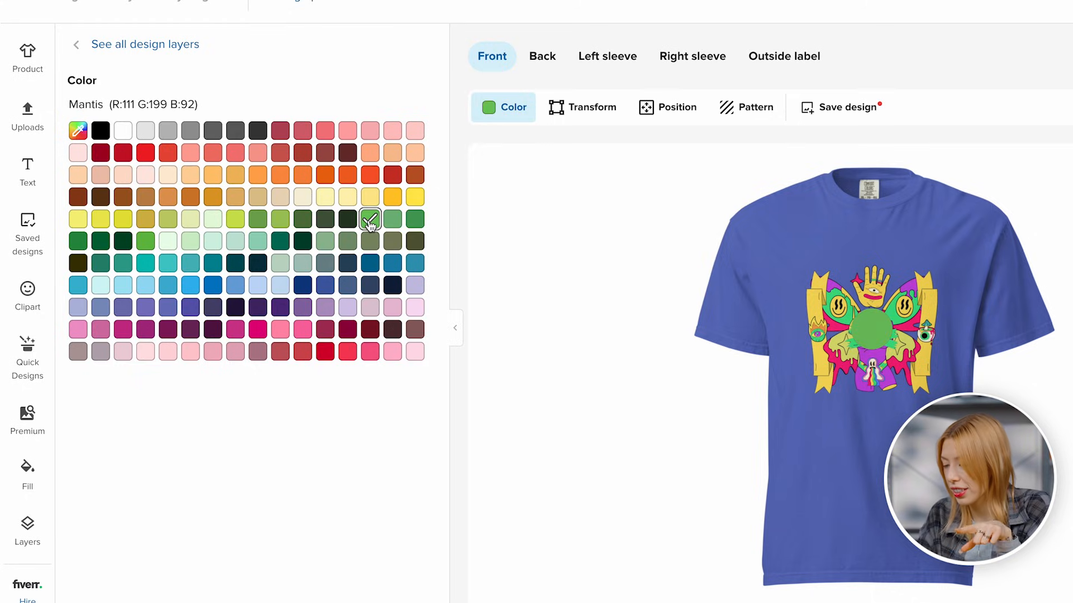
{"action": "left_click", "coordinate": [190, 53]}
Step: Duplicate the green circle and color the copy Alizarin red
{"action": "left_click", "coordinate": [419, 56]}
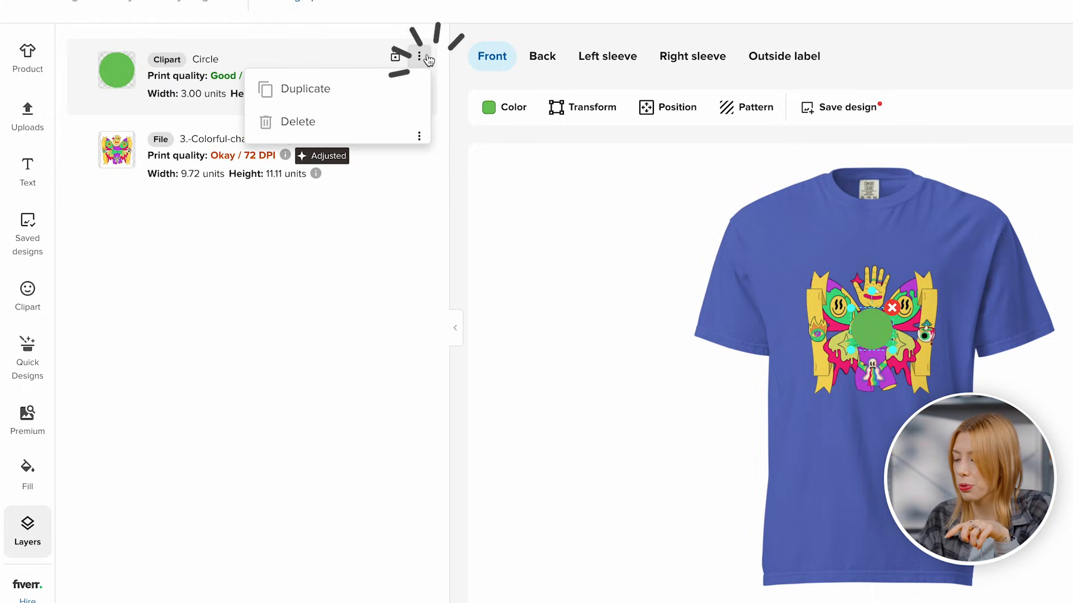
{"action": "left_click", "coordinate": [397, 86]}
{"action": "left_click", "coordinate": [489, 110]}
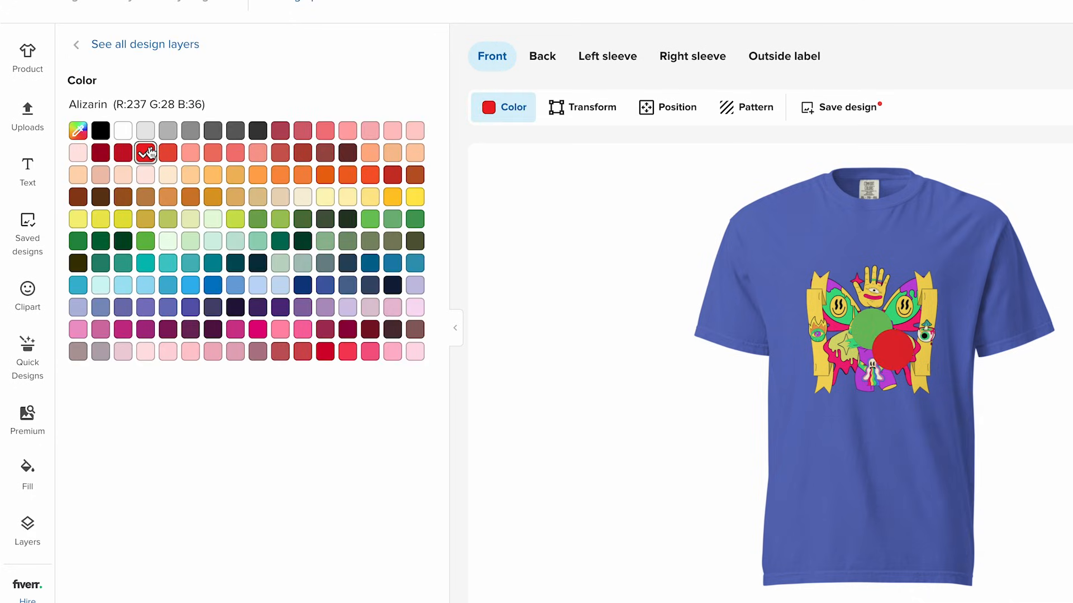
{"action": "left_click", "coordinate": [160, 56]}
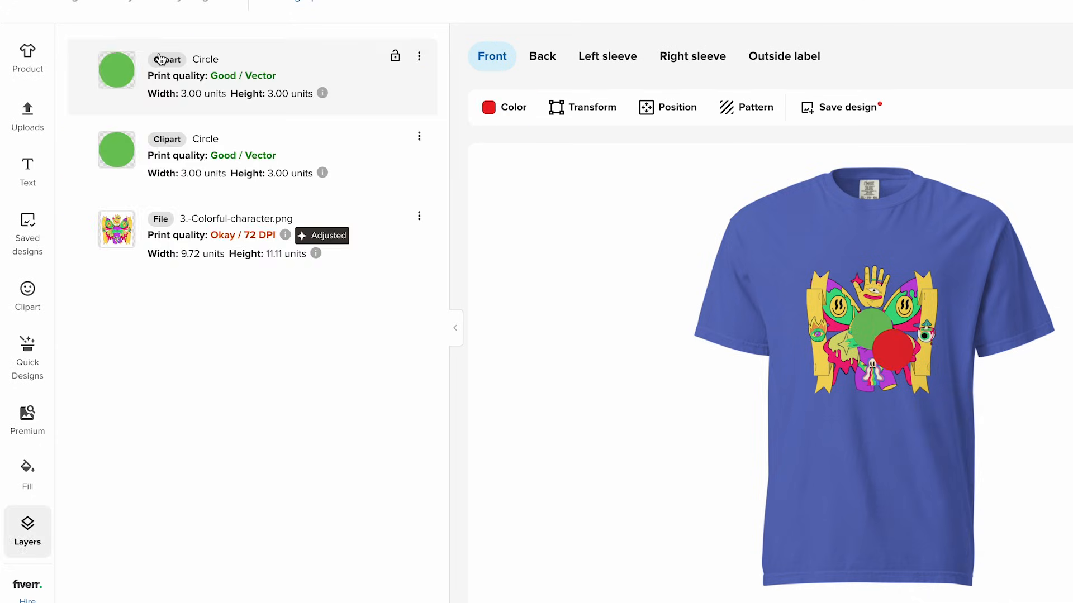
Step: Duplicate the red circle and color the new copy Indigo
{"action": "left_click", "coordinate": [419, 56]}
{"action": "left_click", "coordinate": [406, 91]}
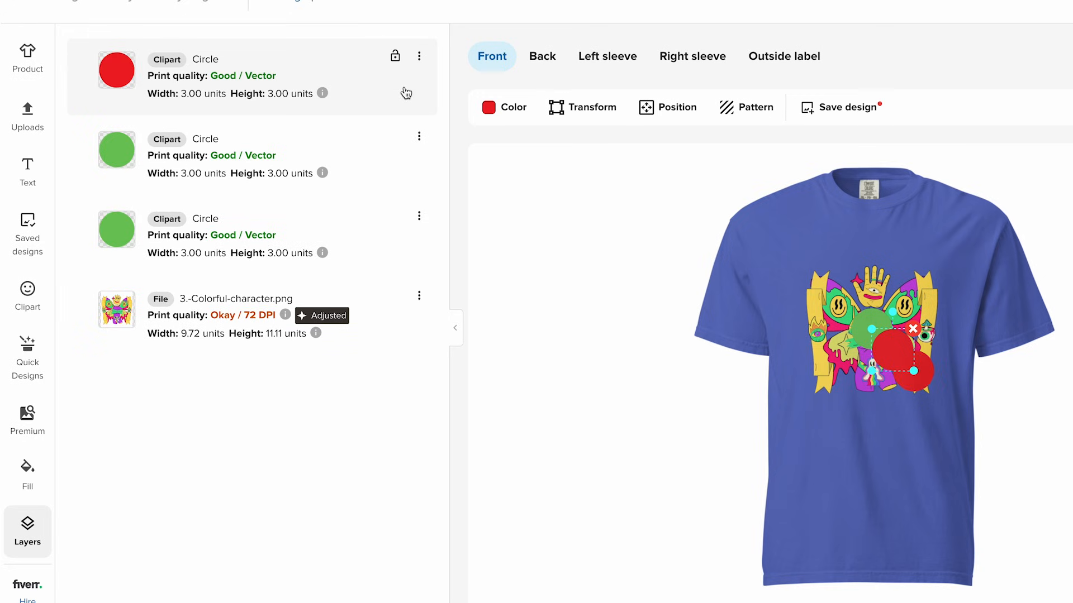
{"action": "left_click", "coordinate": [488, 109]}
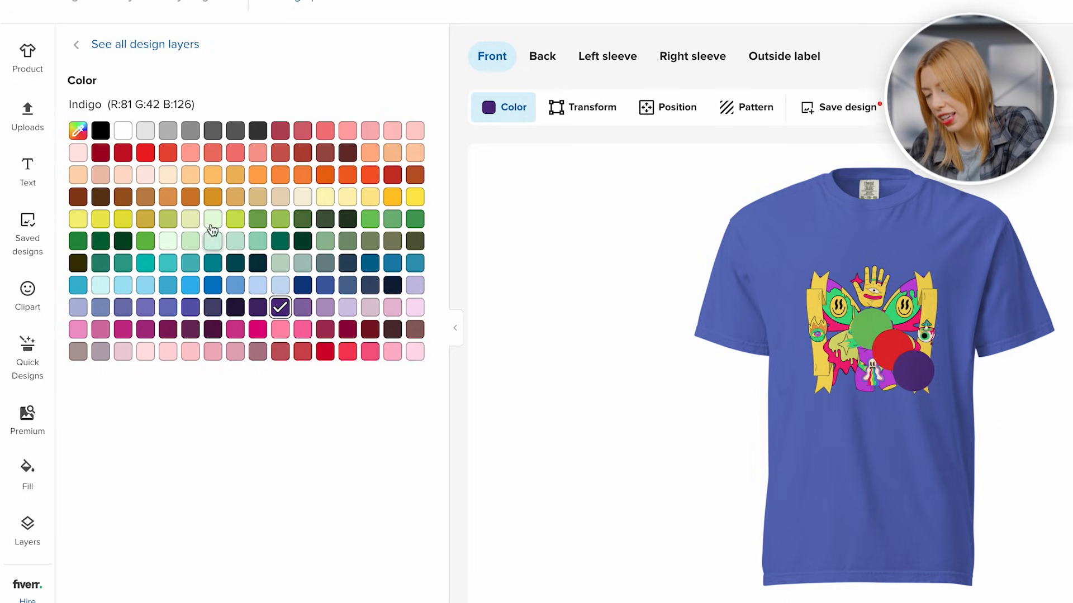
{"action": "left_click", "coordinate": [168, 45]}
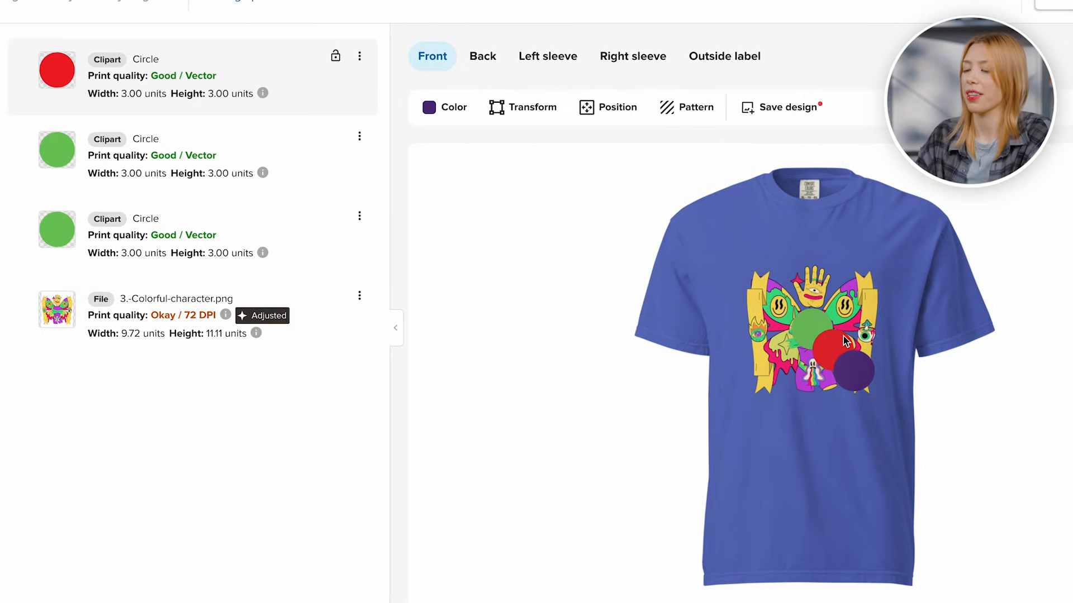
Step: Enlarge and spread the circles over the character: indigo about 6.9 units wide below, red about 6.7 at upper left, green about 6.2 at right
{"action": "left_click", "coordinate": [914, 371]}
{"action": "left_click_drag", "start_coordinate": [844, 372], "coordinate": [818, 405]}
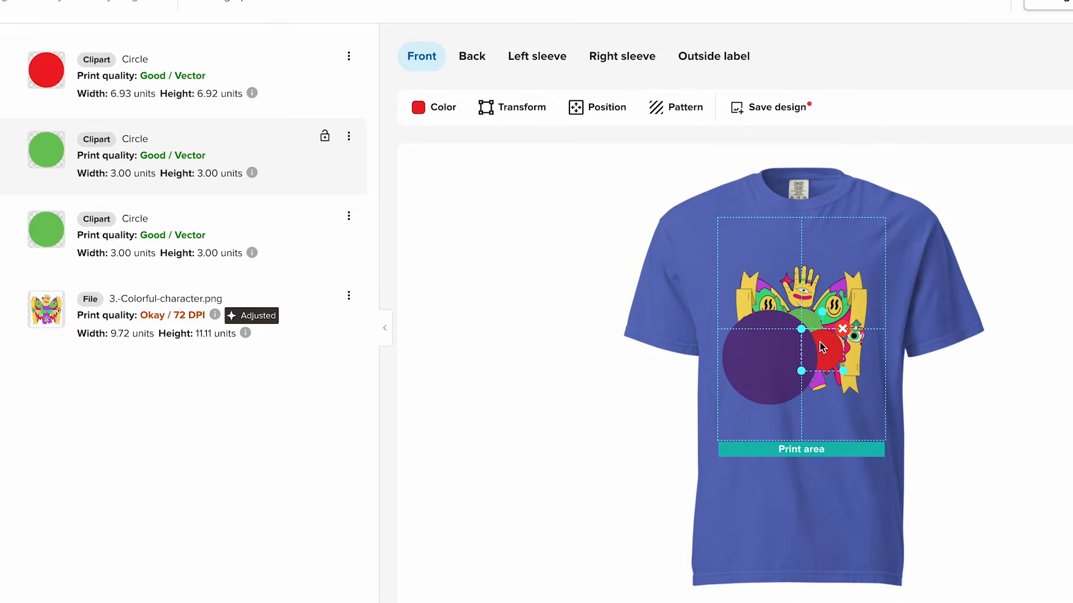
{"action": "left_click_drag", "start_coordinate": [801, 301], "coordinate": [841, 338]}
{"action": "left_click", "coordinate": [312, 229]}
{"action": "left_click_drag", "start_coordinate": [762, 367], "coordinate": [804, 370]}
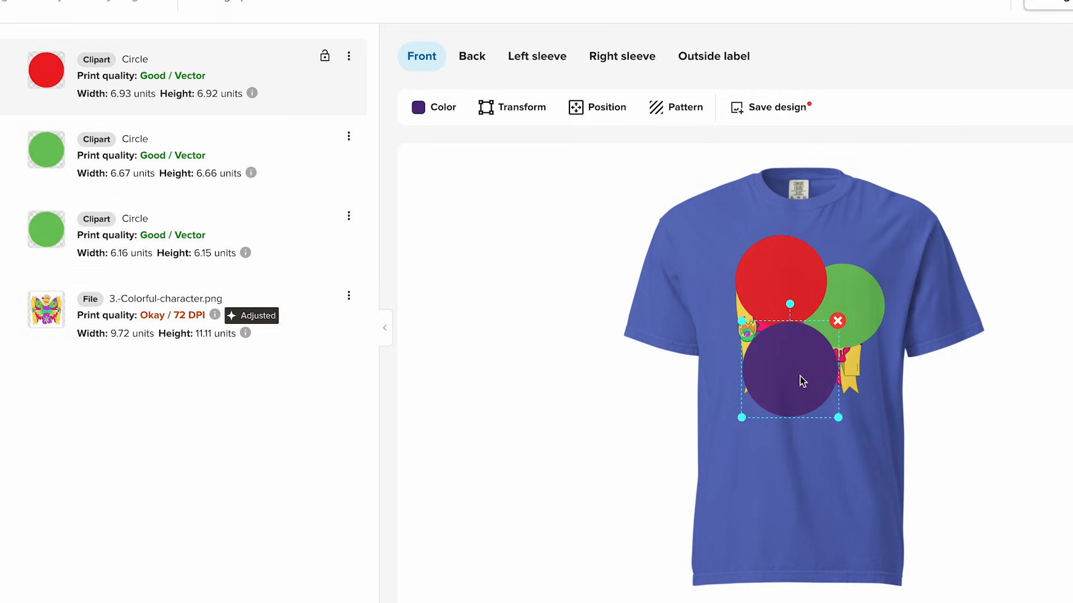
Step: Reorder the layers so the indigo, red and green circles all sit behind the colorful character
{"action": "left_click_drag", "start_coordinate": [262, 89], "coordinate": [257, 308]}
{"action": "left_click", "coordinate": [249, 89]}
{"action": "left_click_drag", "start_coordinate": [249, 88], "coordinate": [278, 221]}
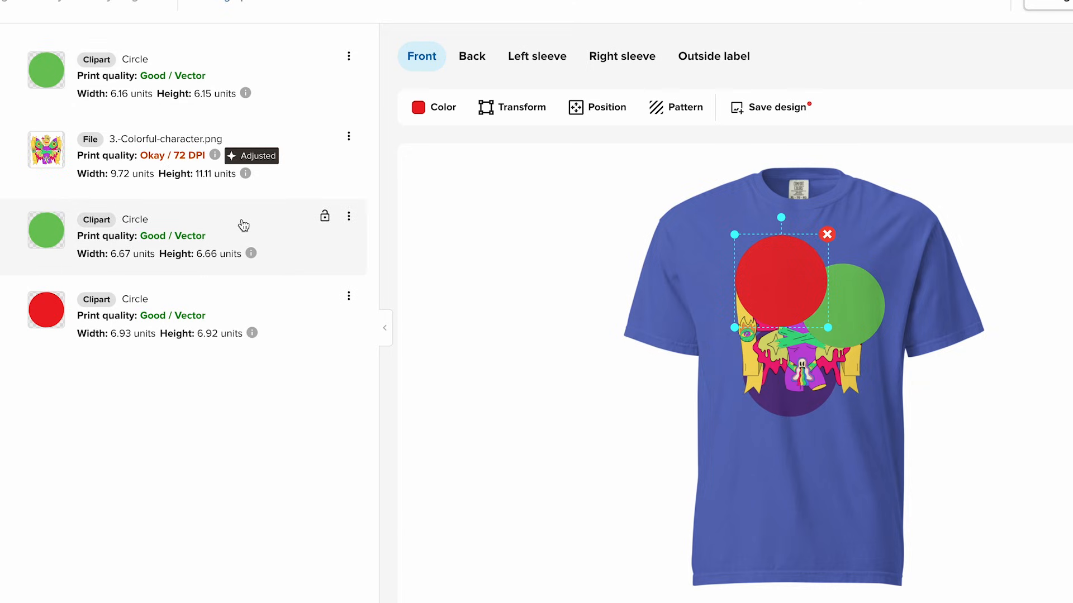
{"action": "left_click", "coordinate": [251, 104]}
{"action": "left_click_drag", "start_coordinate": [251, 104], "coordinate": [156, 237]}
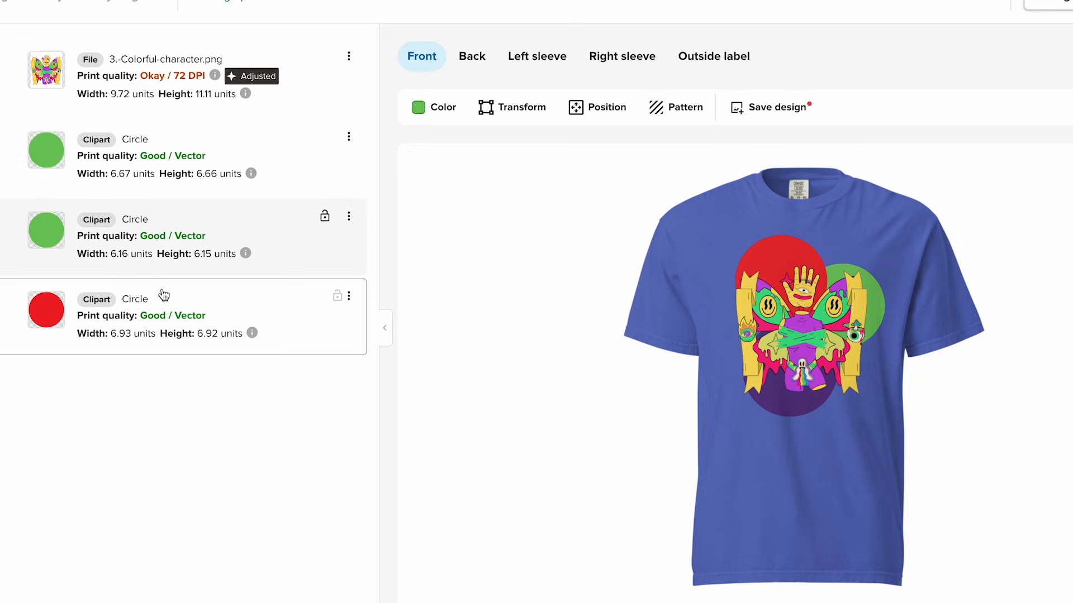
Step: Select the indigo circle behind the lower part of the character
{"action": "left_click", "coordinate": [765, 408]}
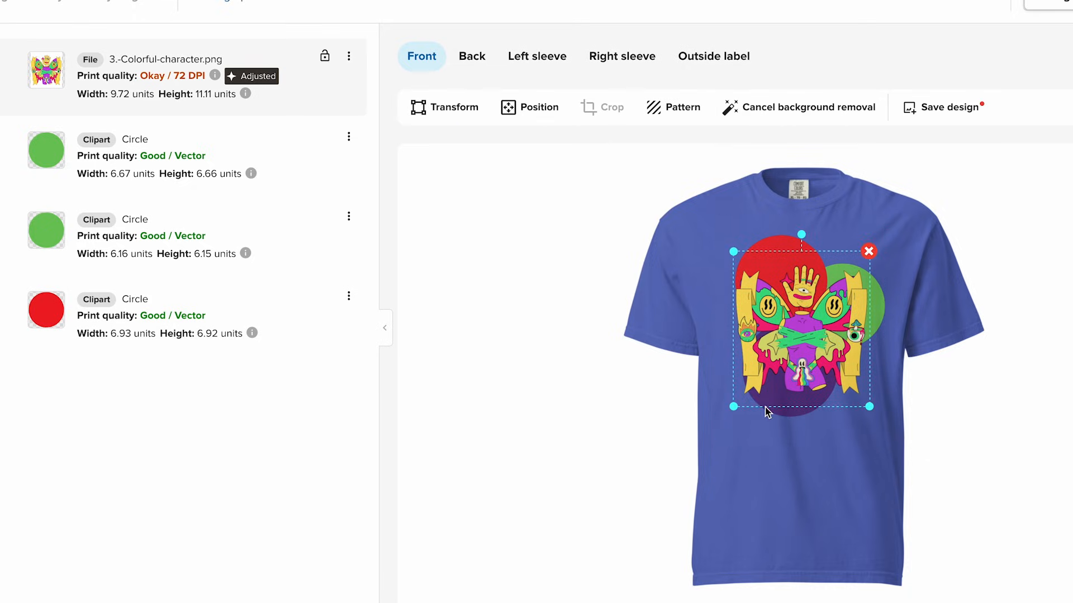
{"action": "left_click", "coordinate": [793, 421]}
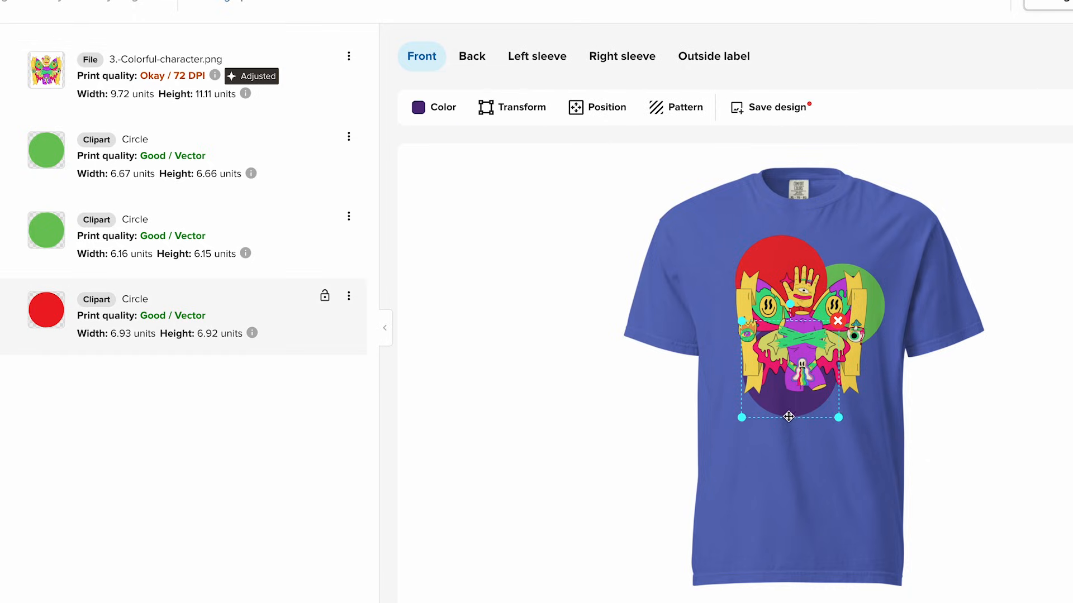